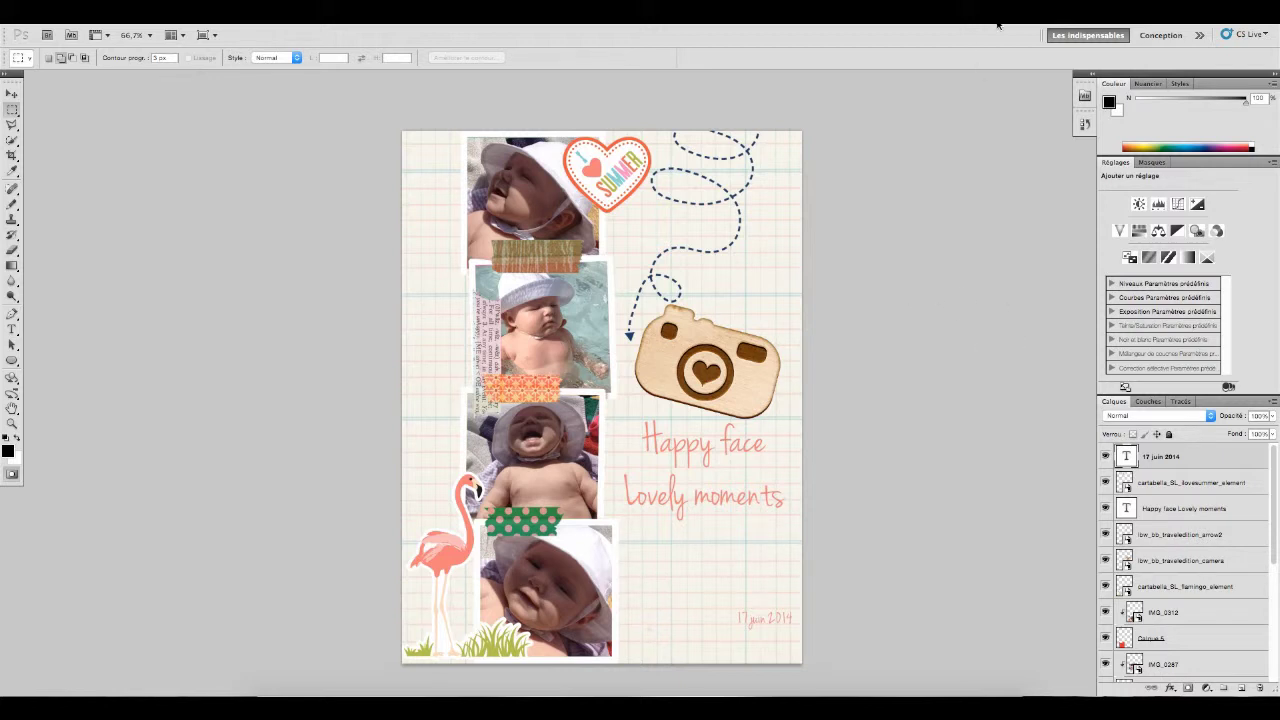
Step: Create a new blank 3 x 4 inch RGB document at 300 pixels/inch, named "carte valentine"
scroll(197, 306, down, 1)
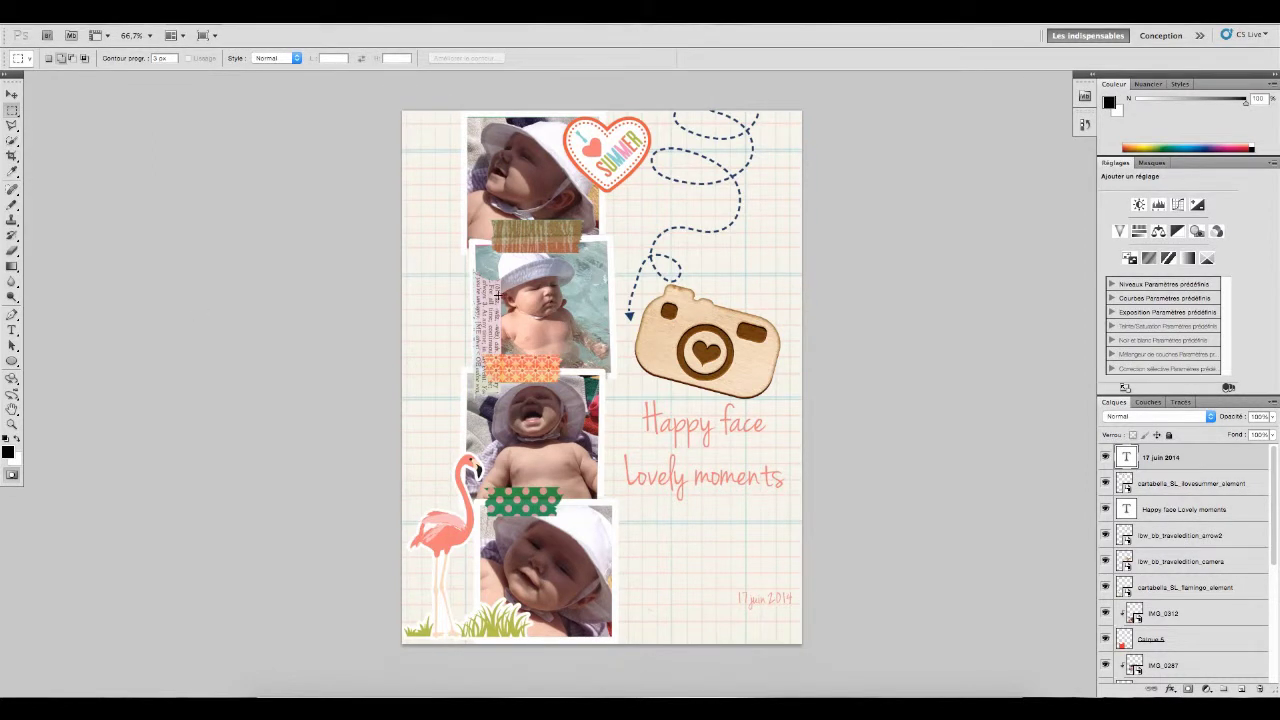
click(116, 18)
click(119, 34)
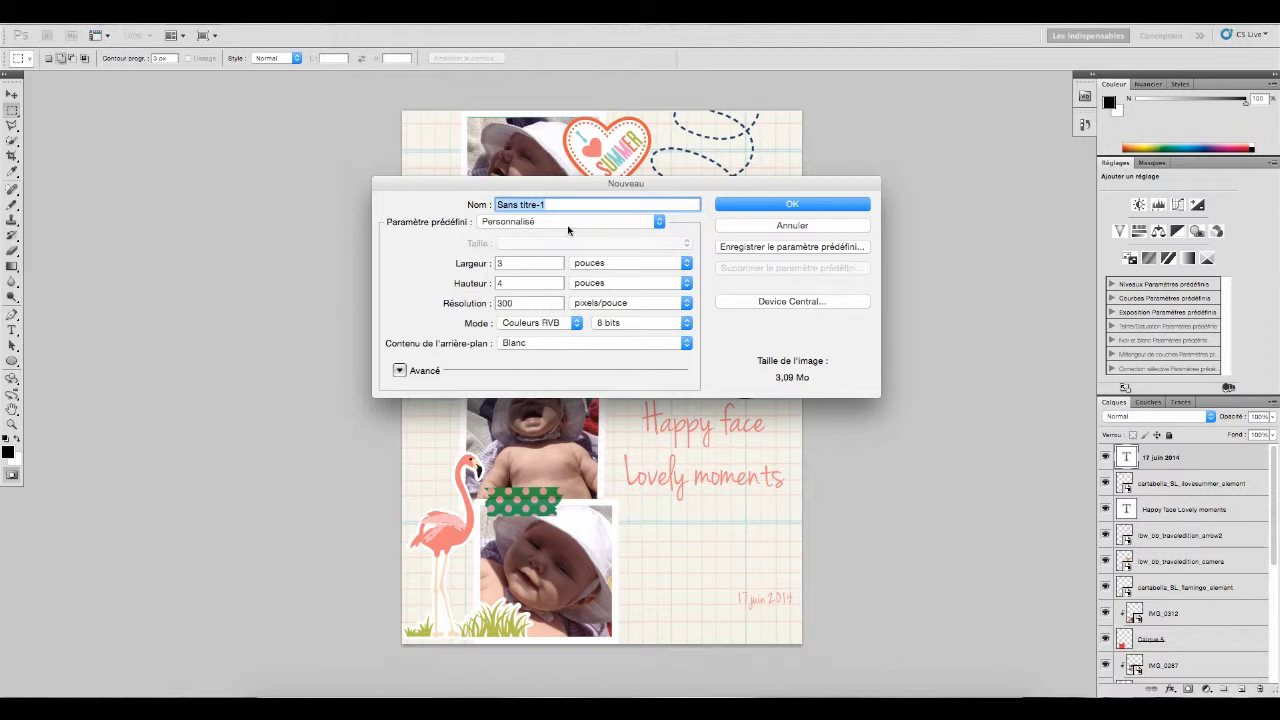
text(cartre)
key(BackSpace)
key(BackSpace)
text(e valentine)
click(763, 206)
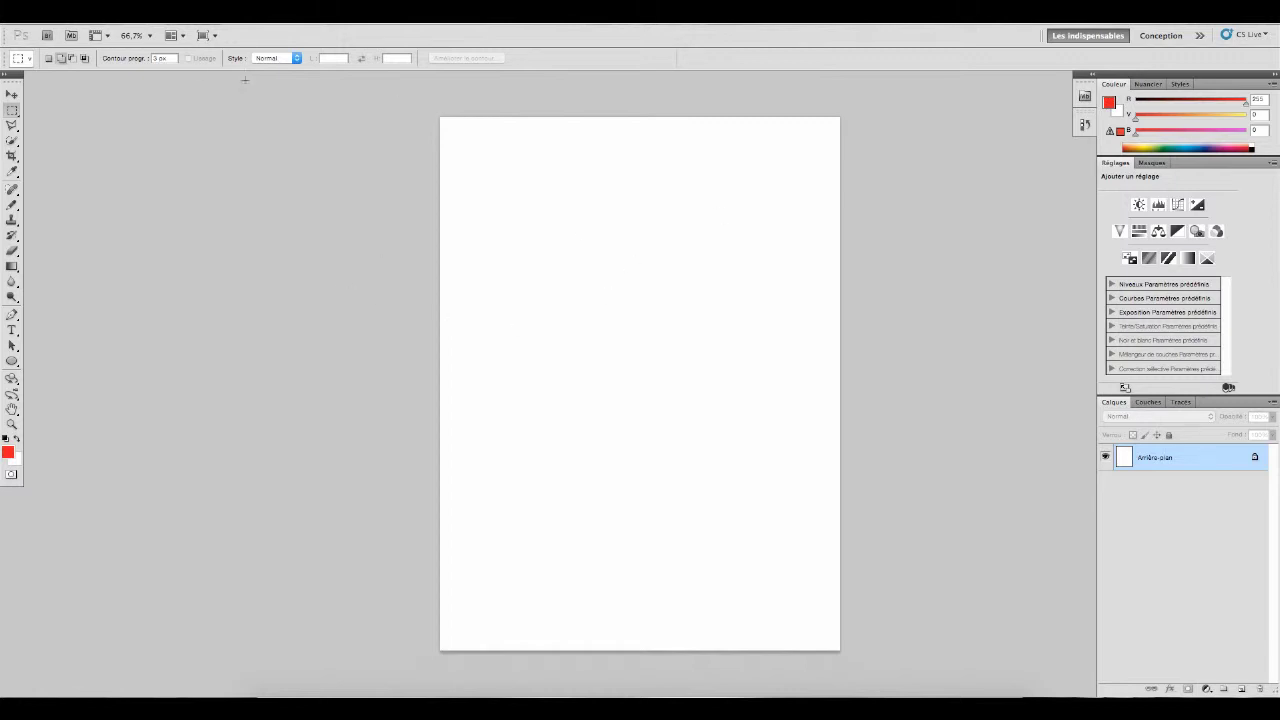
Step: Place the grid paper sahlinstudio_birthdaycake_paper3 from the Digital Scrap > Lilypad papers folder into the document
click(112, 23)
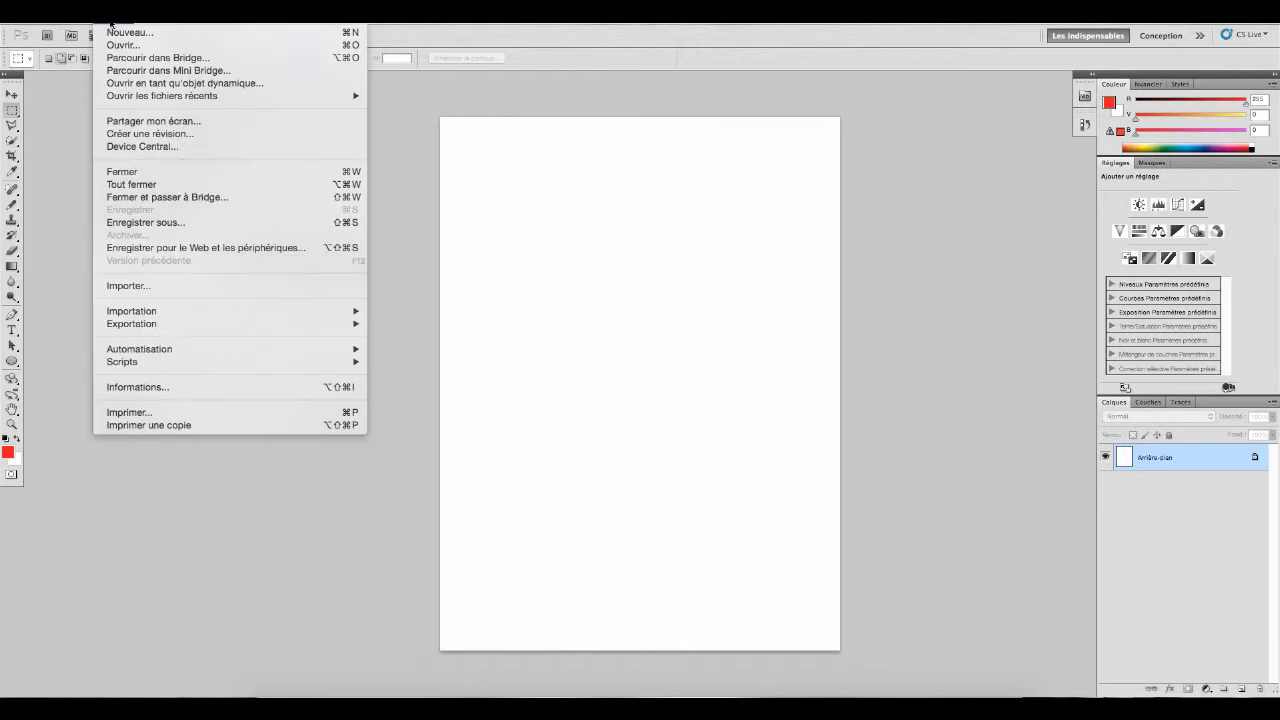
click(131, 286)
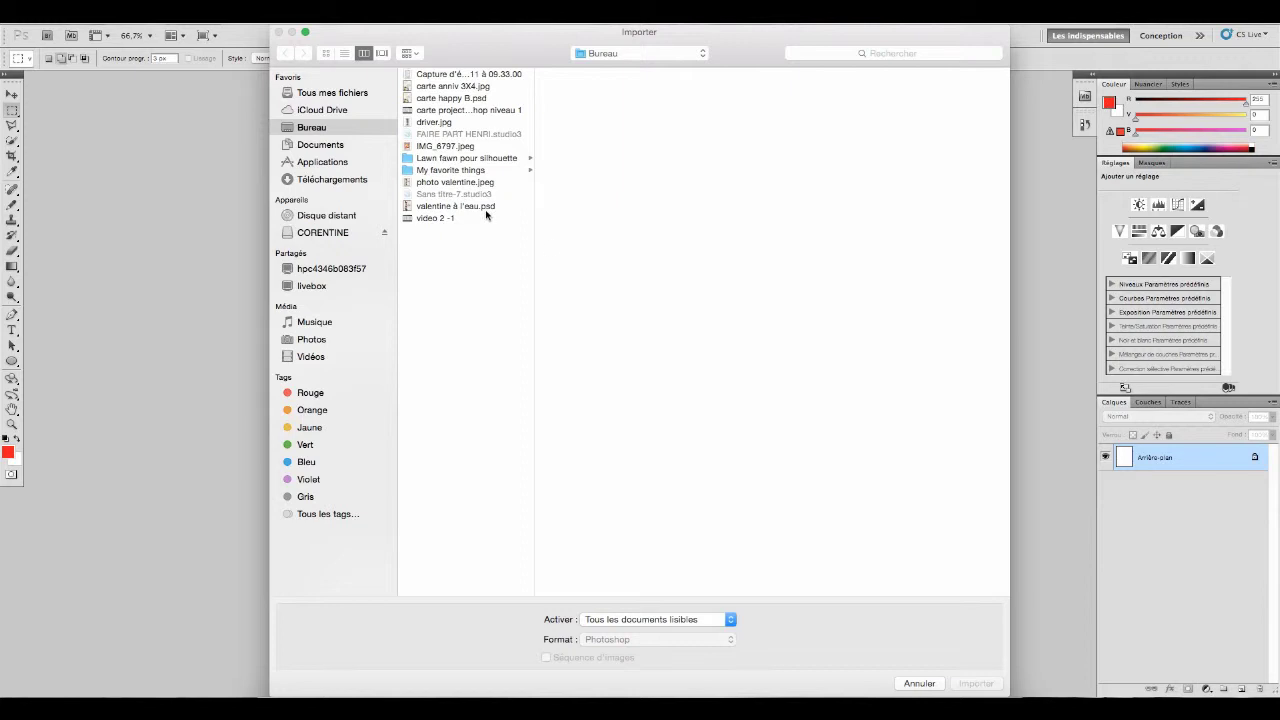
click(324, 147)
click(460, 111)
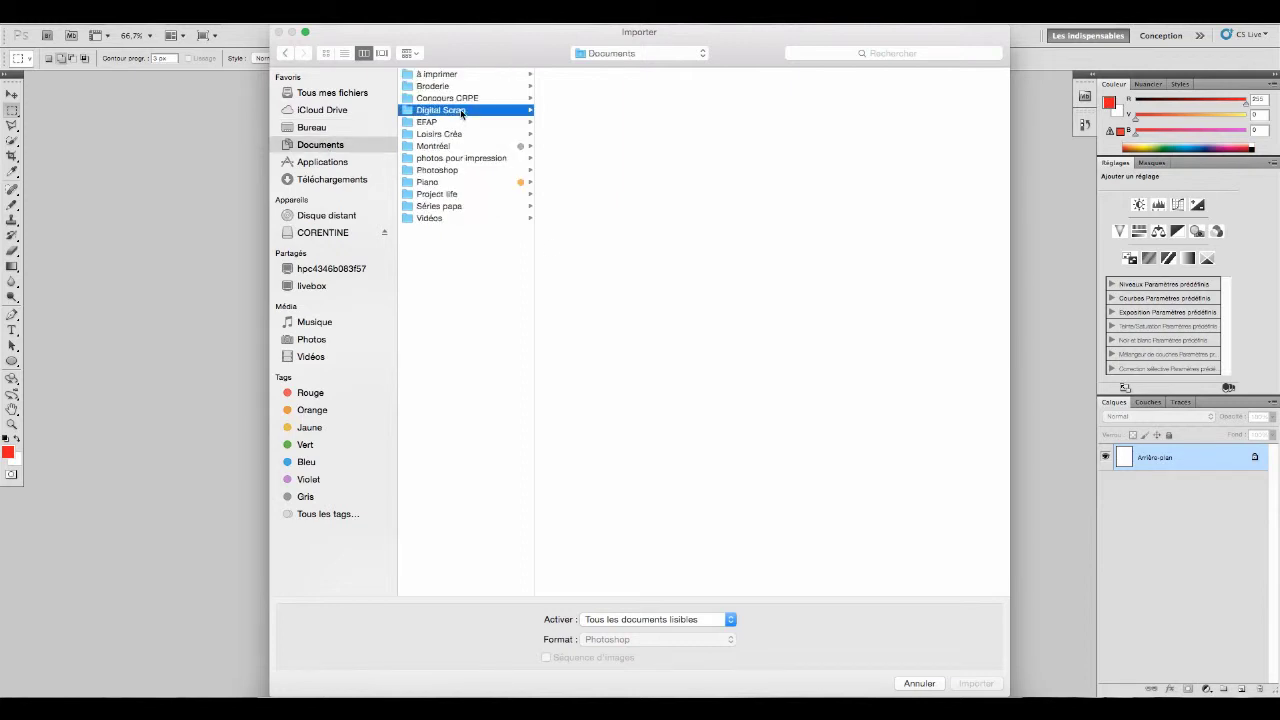
click(563, 100)
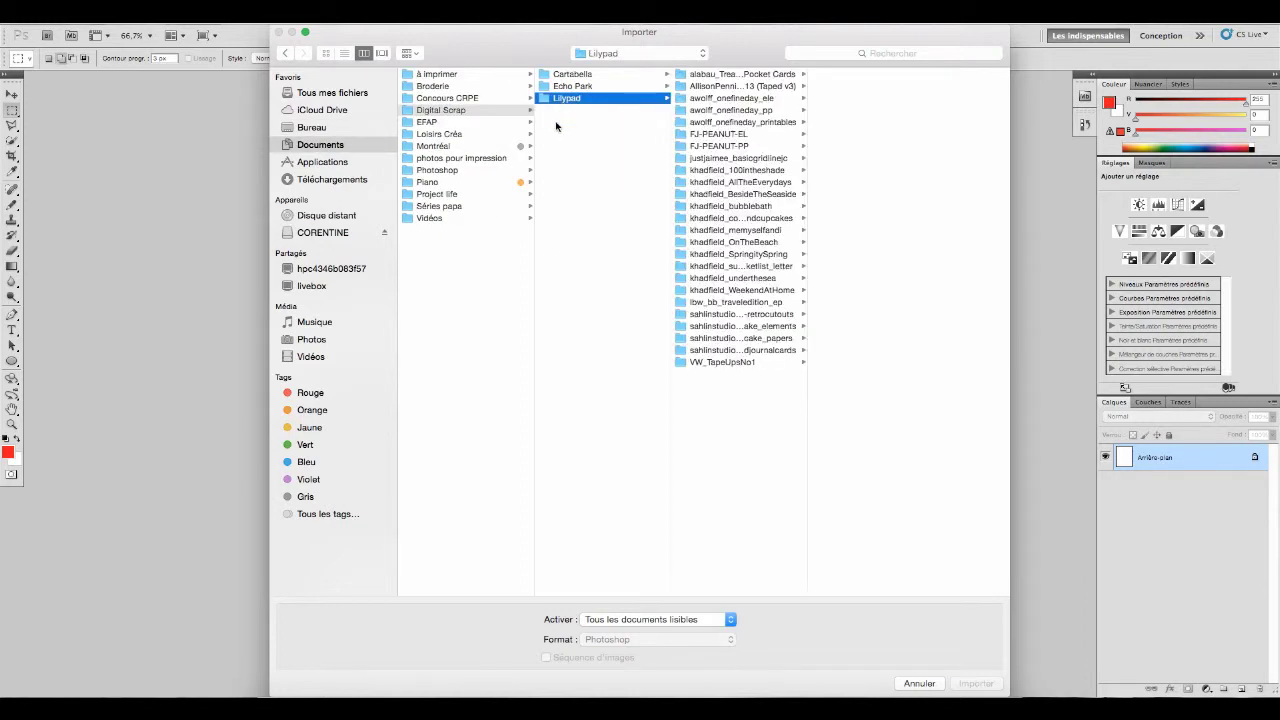
click(786, 344)
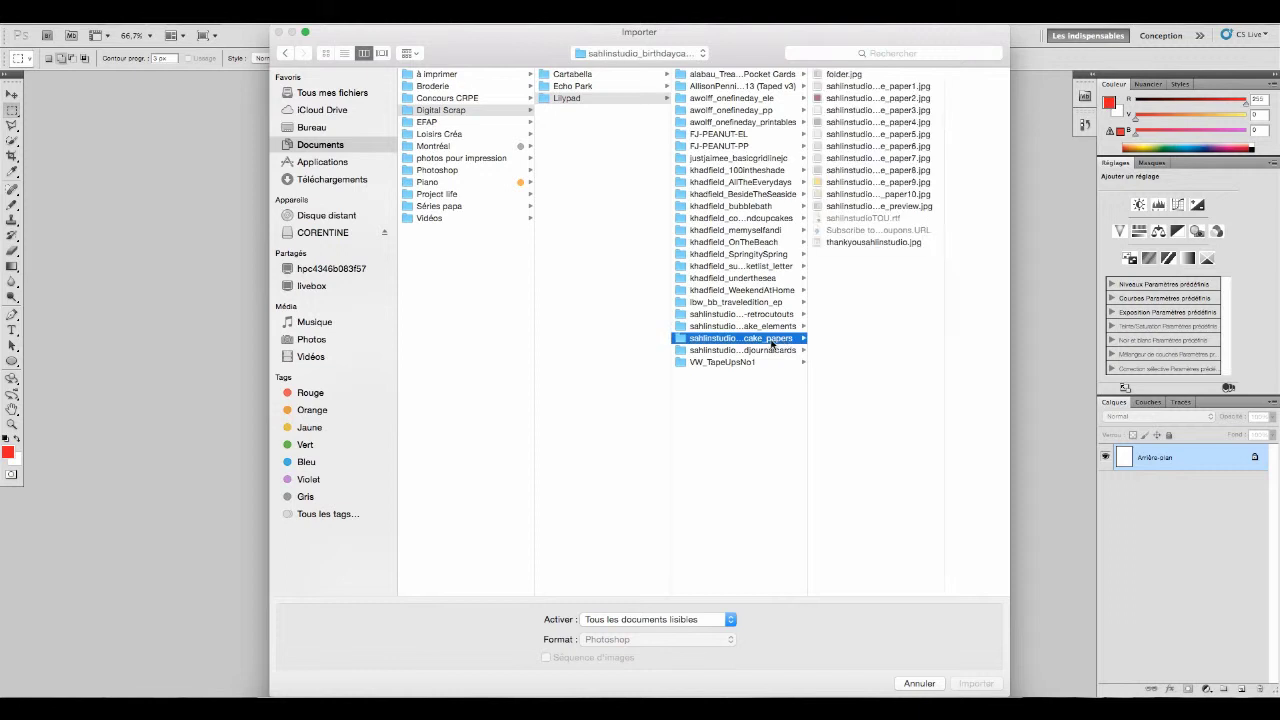
click(920, 110)
click(975, 683)
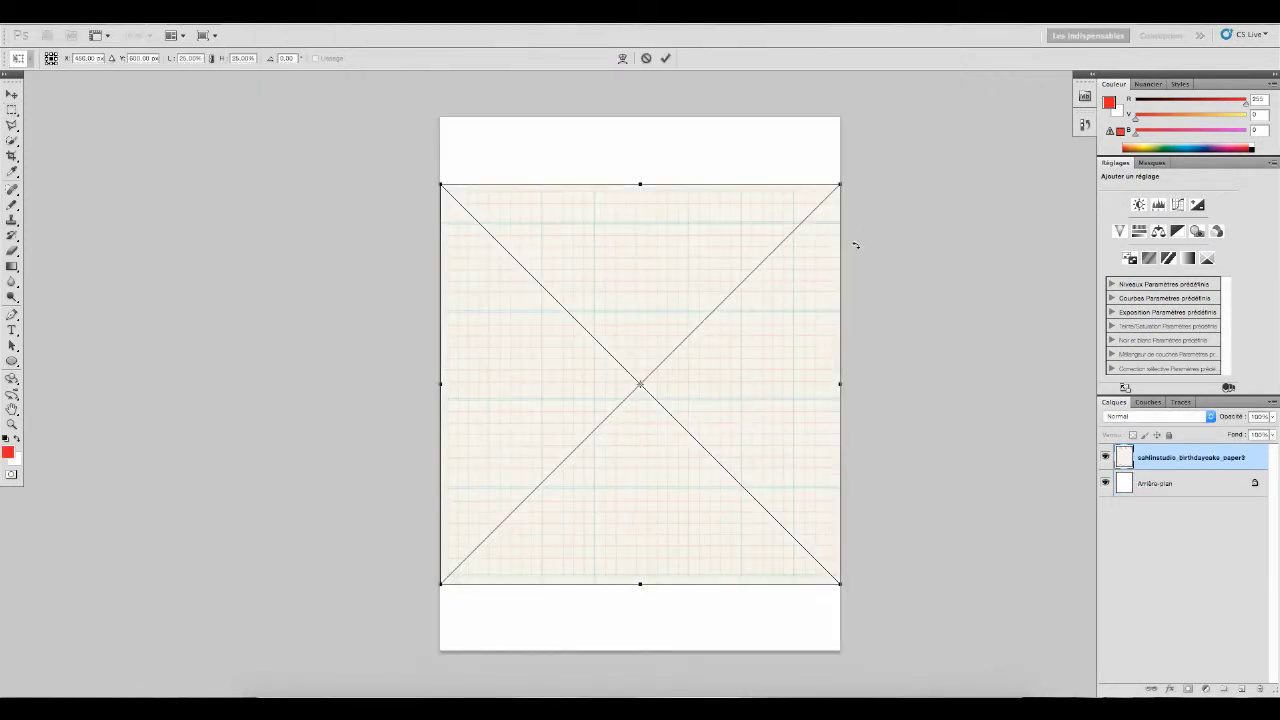
Step: Enlarge the placed grid paper proportionally to about 36.5% so it covers the whole page, and commit the placement
drag(841, 184, 763, 434)
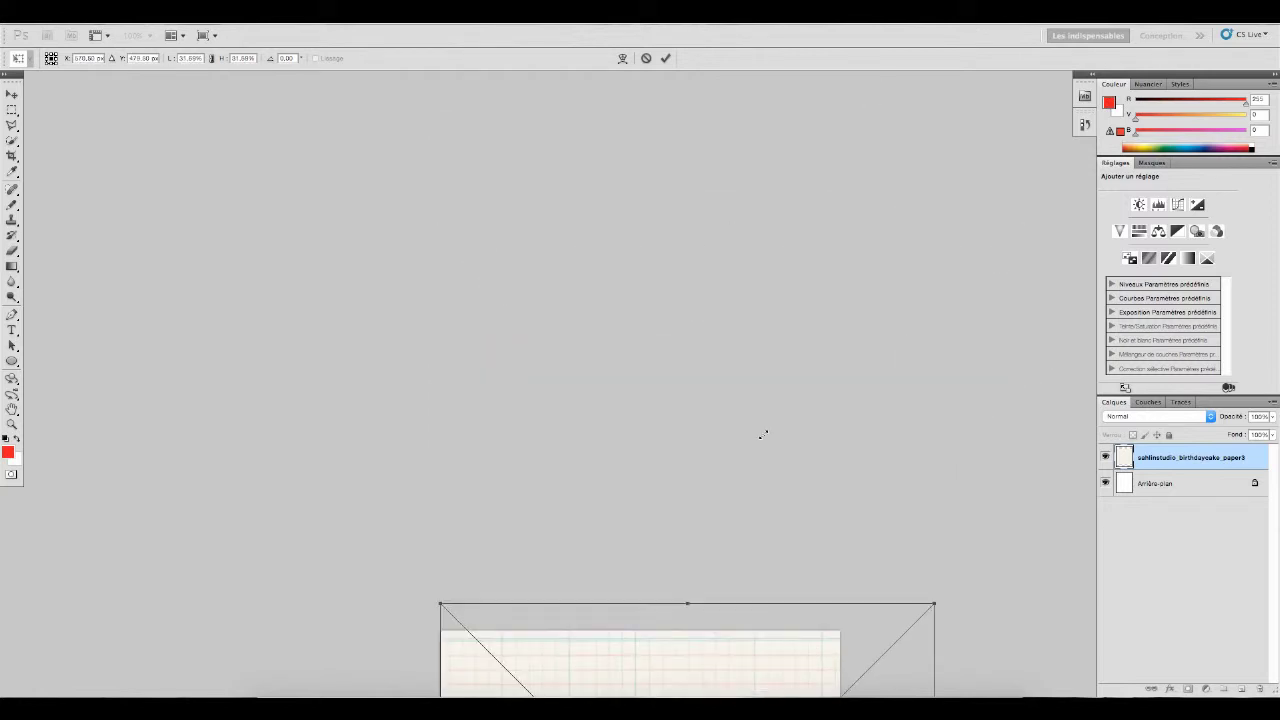
scroll(763, 436, down, 10)
scroll(763, 426, up, 6)
scroll(763, 426, down, 5)
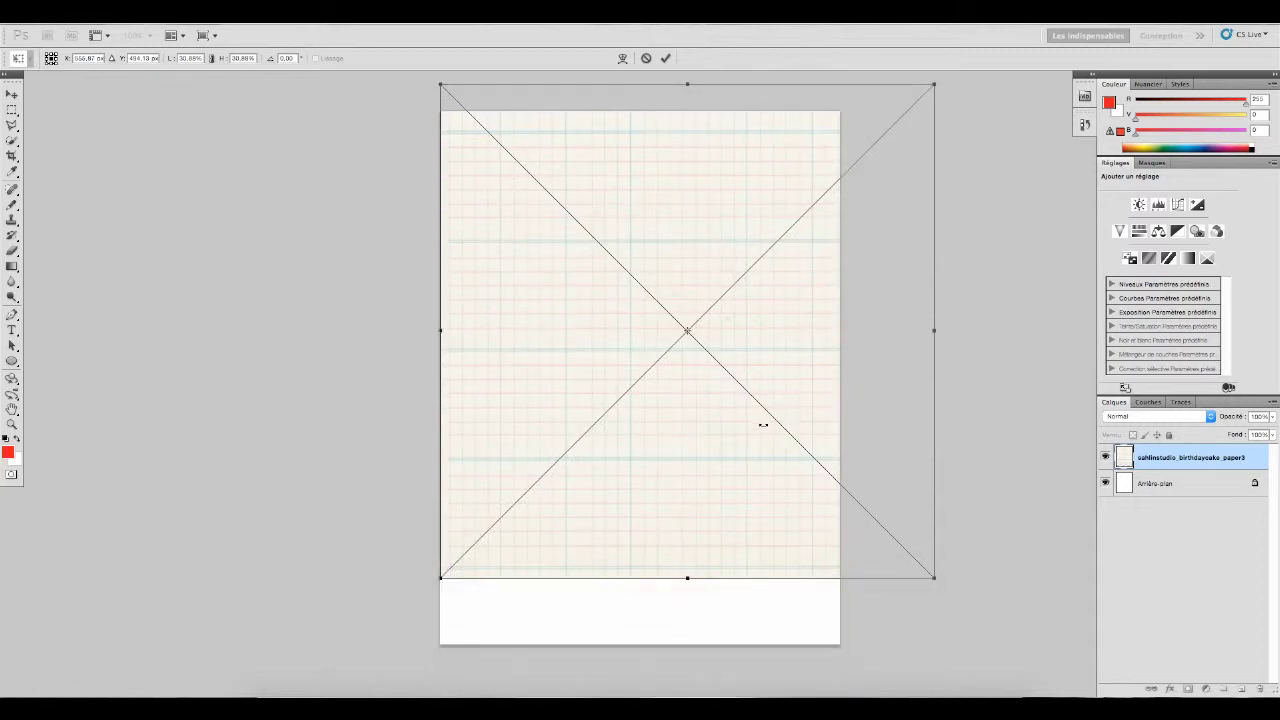
drag(456, 452, 367, 539)
right_click(576, 418)
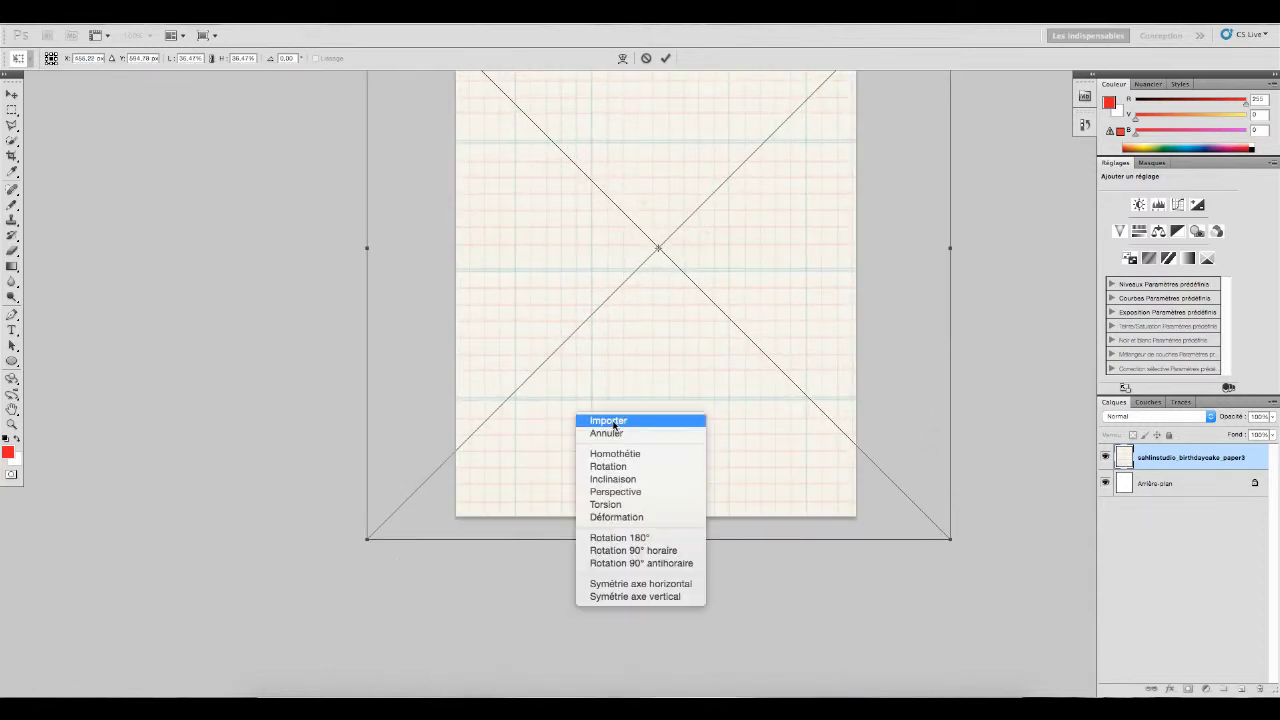
click(600, 420)
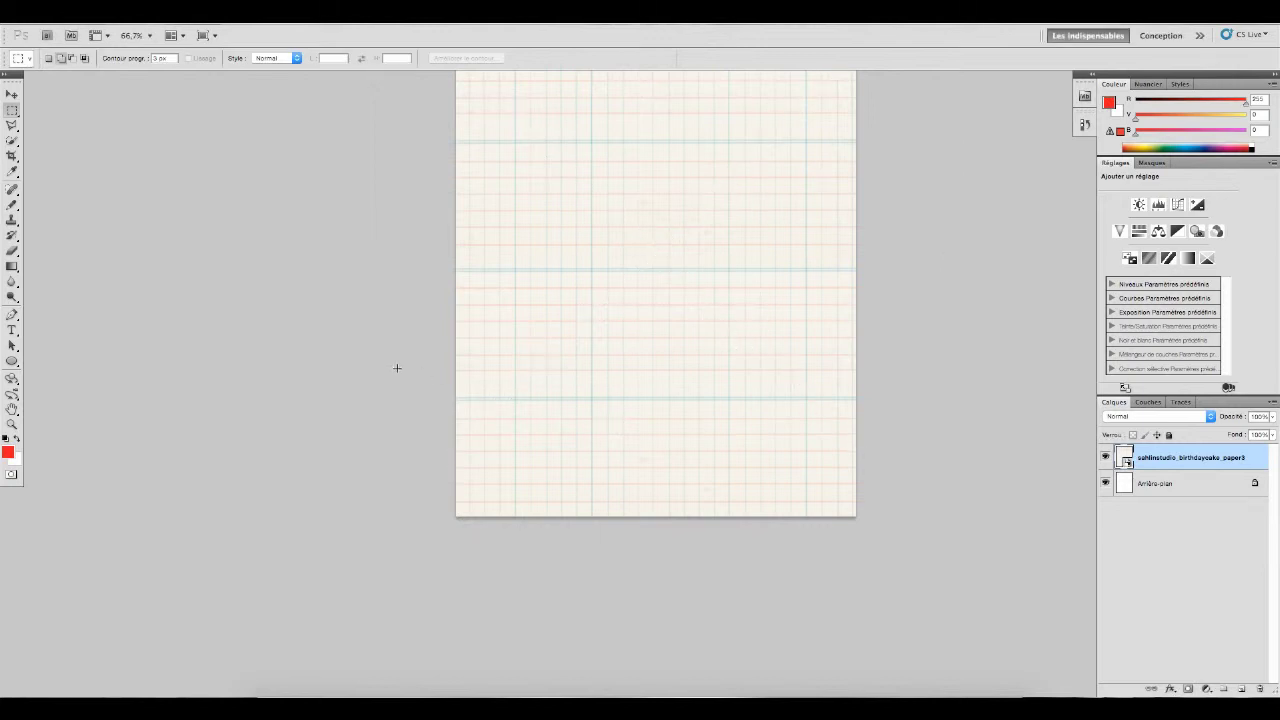
scroll(397, 367, up, 4)
scroll(395, 373, down, 2)
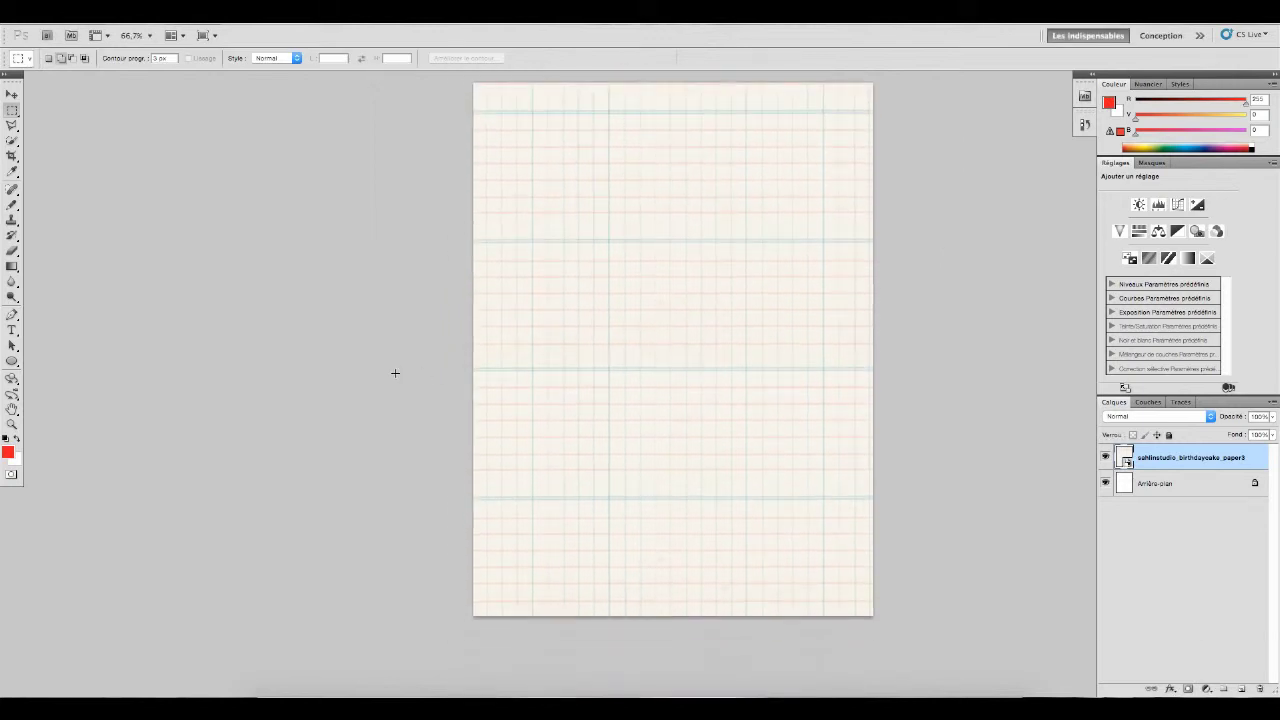
Step: Start placing another file and browse the Lilypad collection to the VW_TapeUpsNo1 folder
click(122, 20)
click(143, 289)
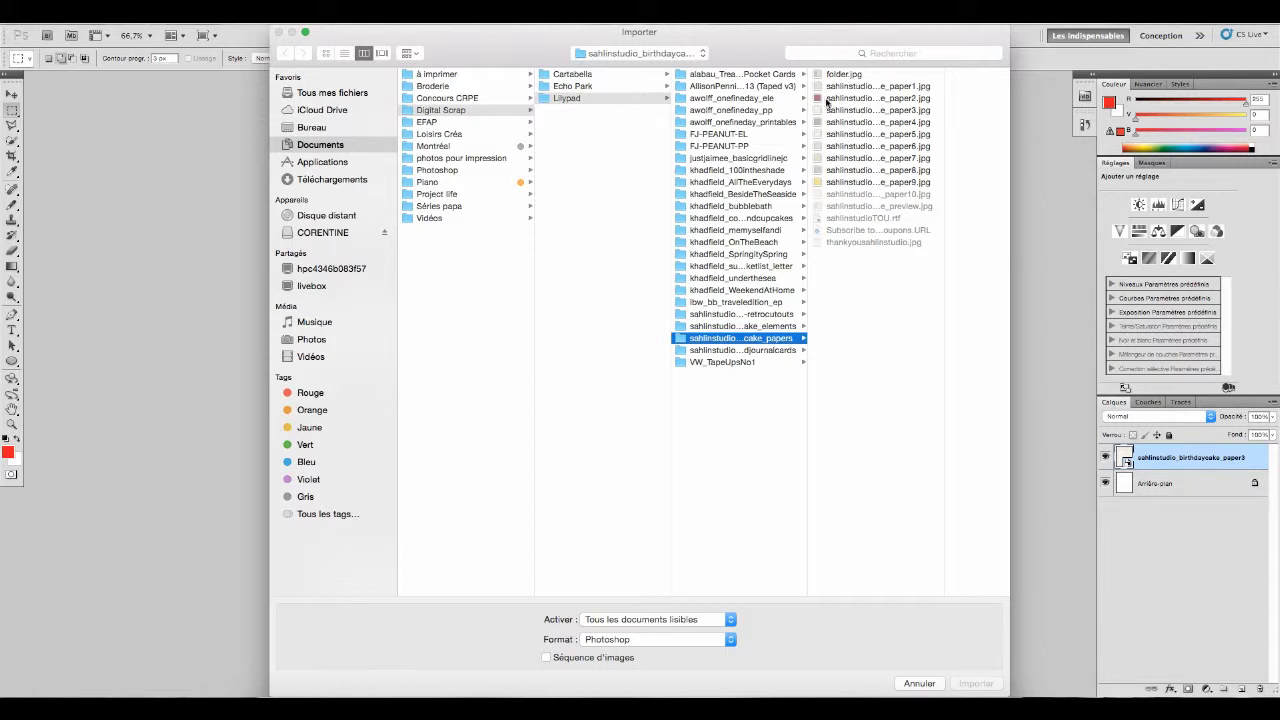
click(781, 87)
click(862, 99)
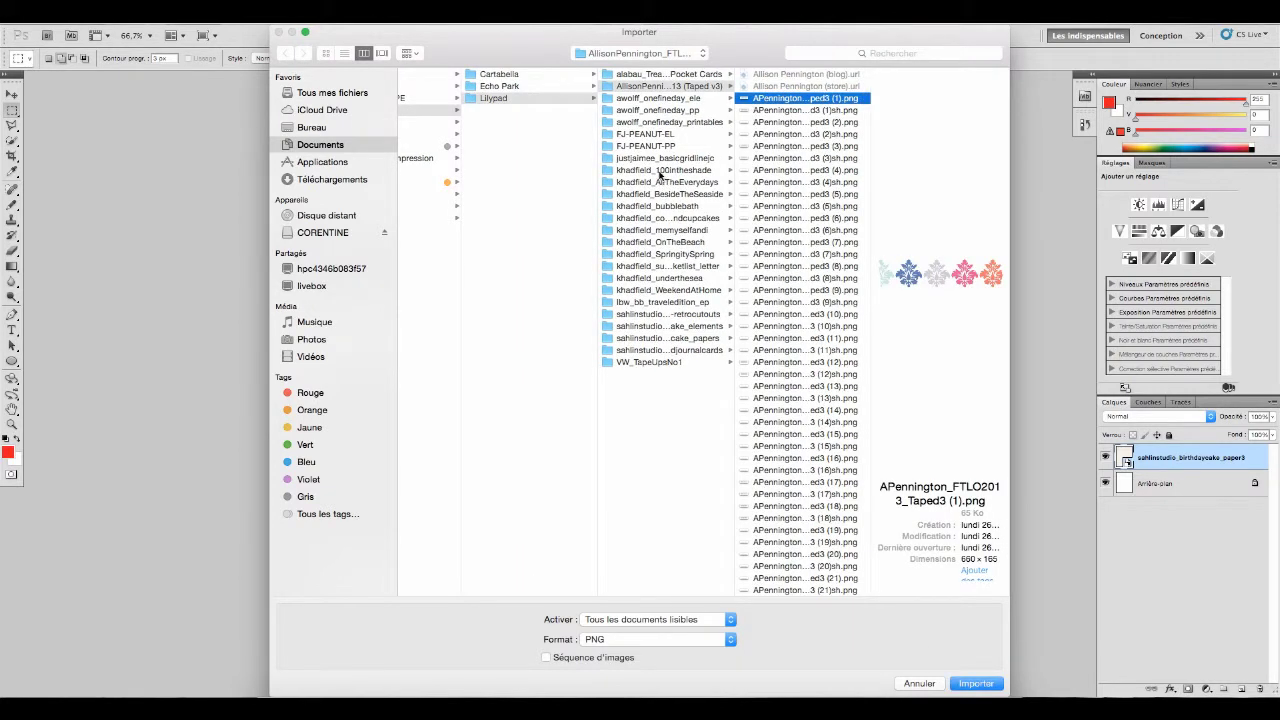
click(660, 362)
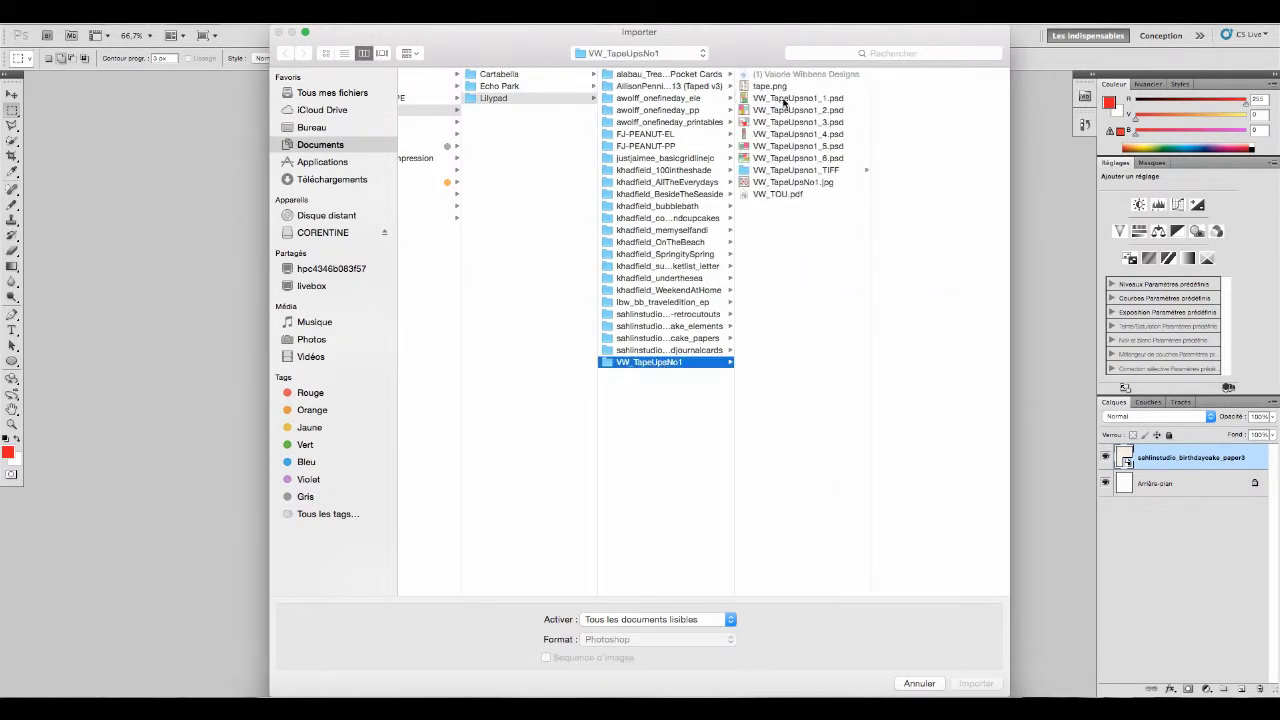
Step: Preview the taped photo templates, place VW_TapeUpsno1_4.psd, and shift it toward the page's left edge
click(785, 100)
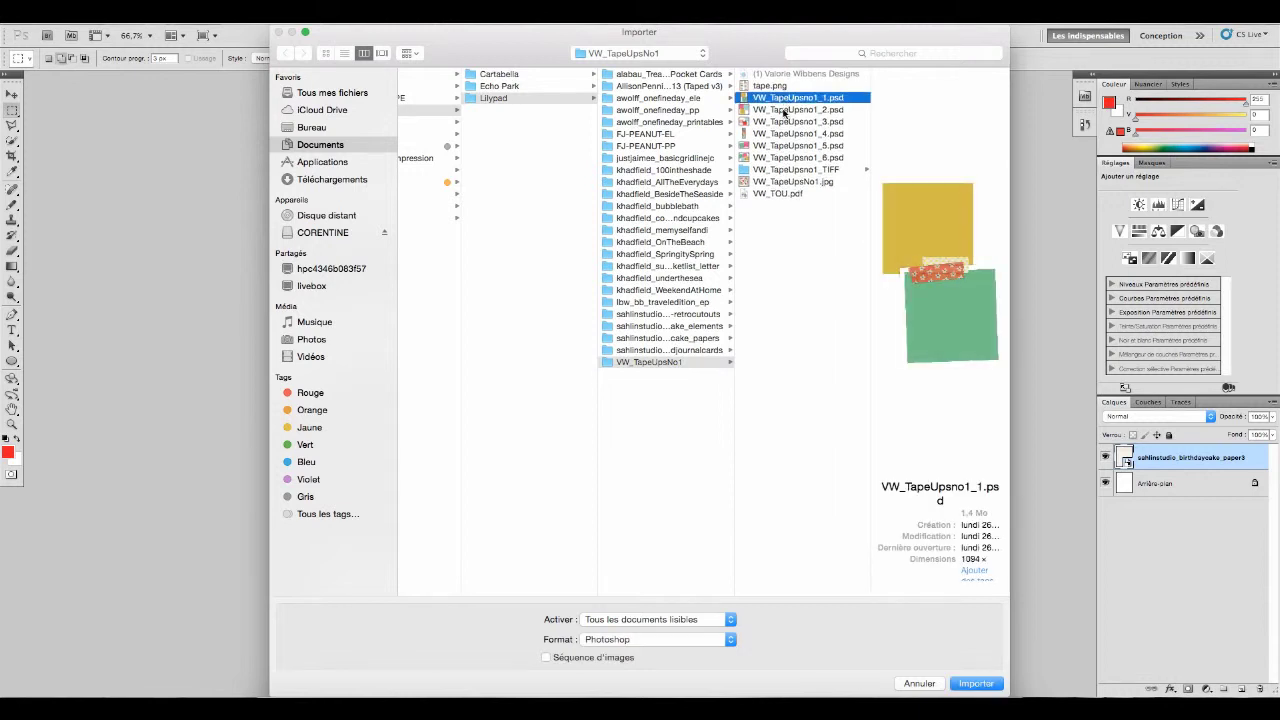
click(785, 110)
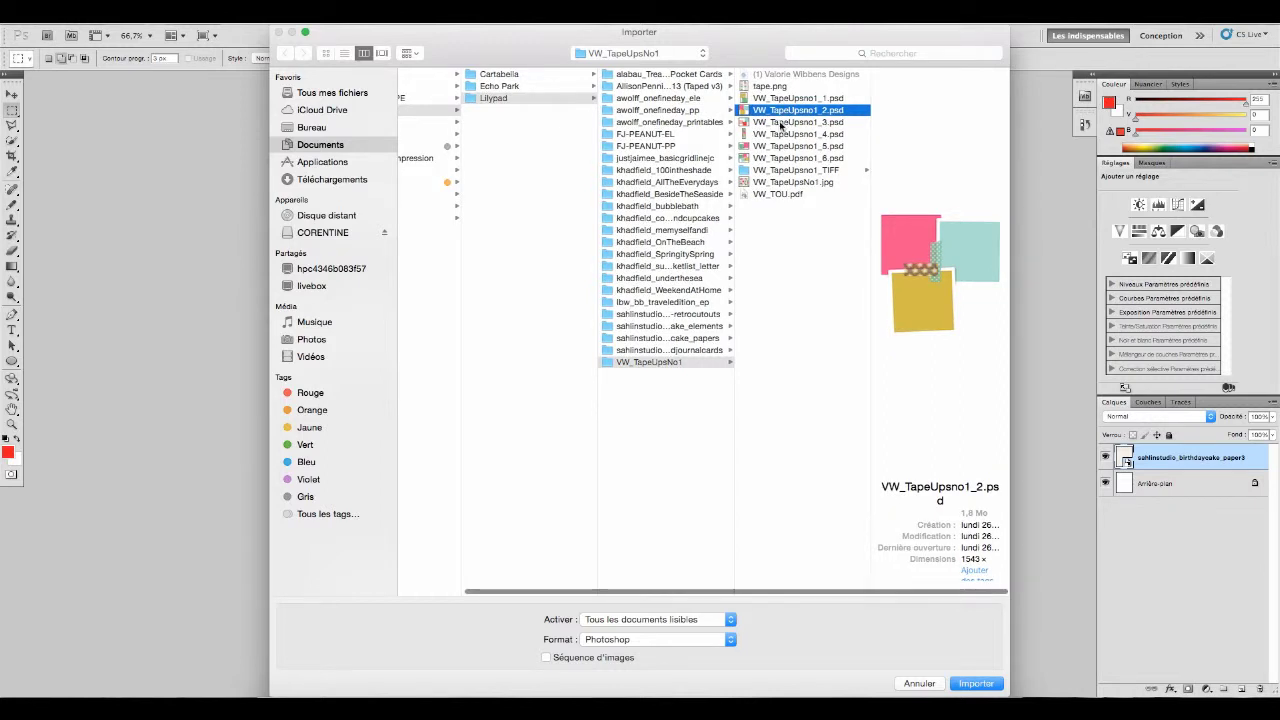
click(780, 122)
key(Down)
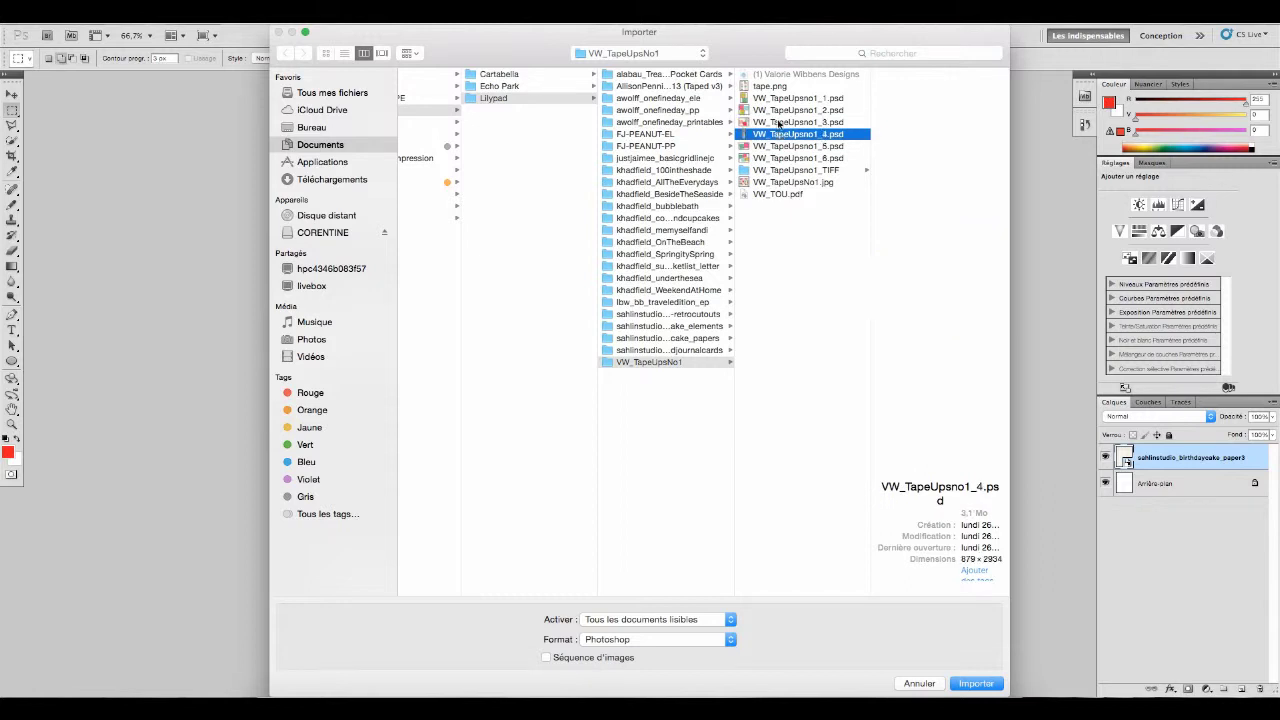
key(Down)
key(Down)
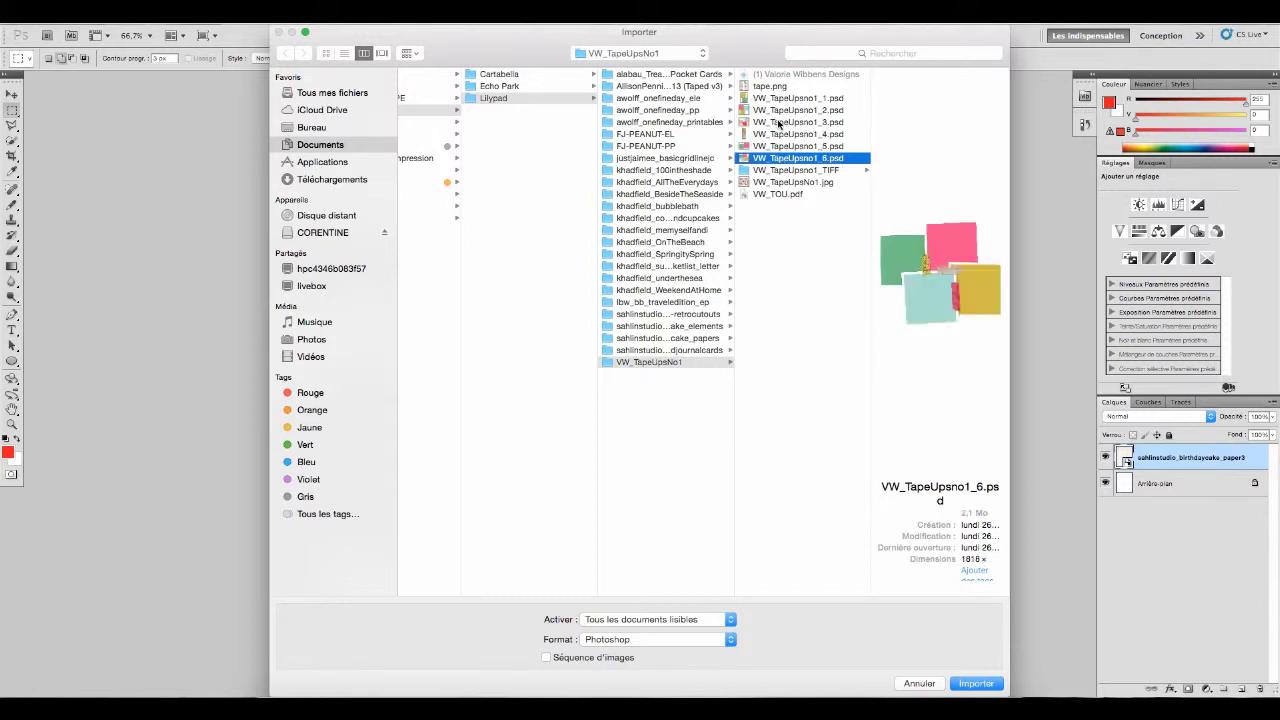
key(Down)
key(Up)
key(Up)
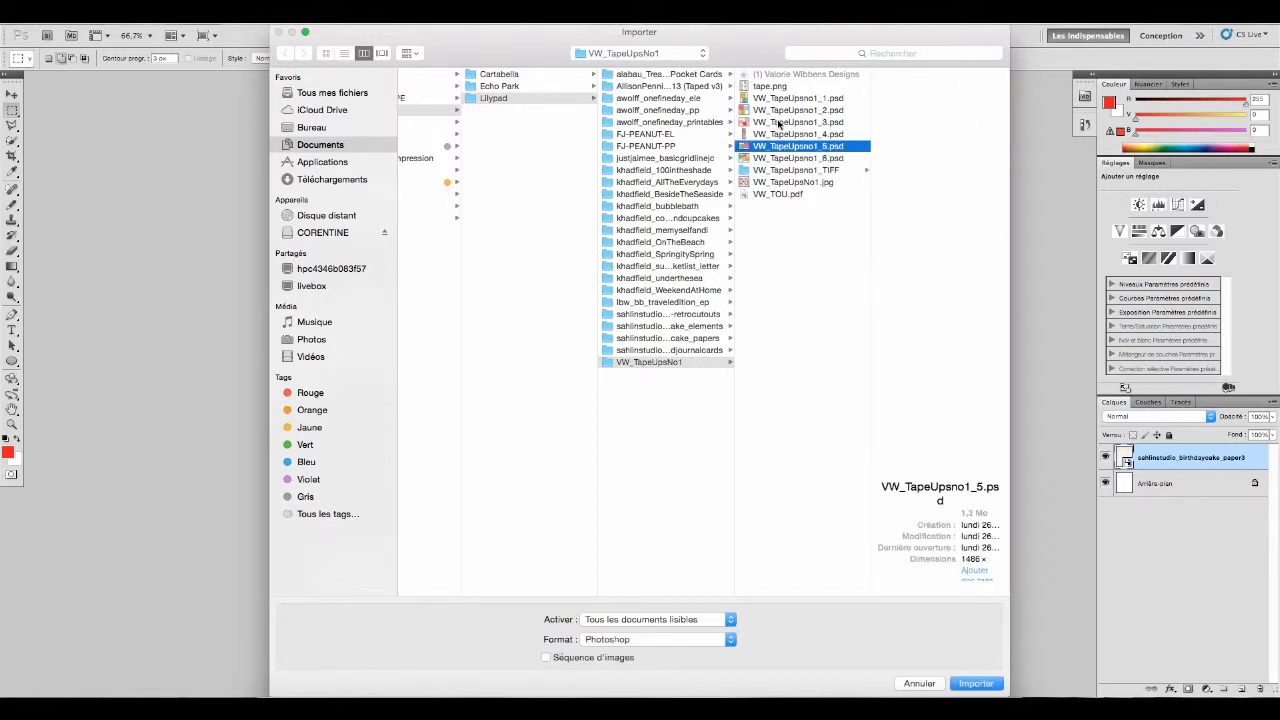
key(Up)
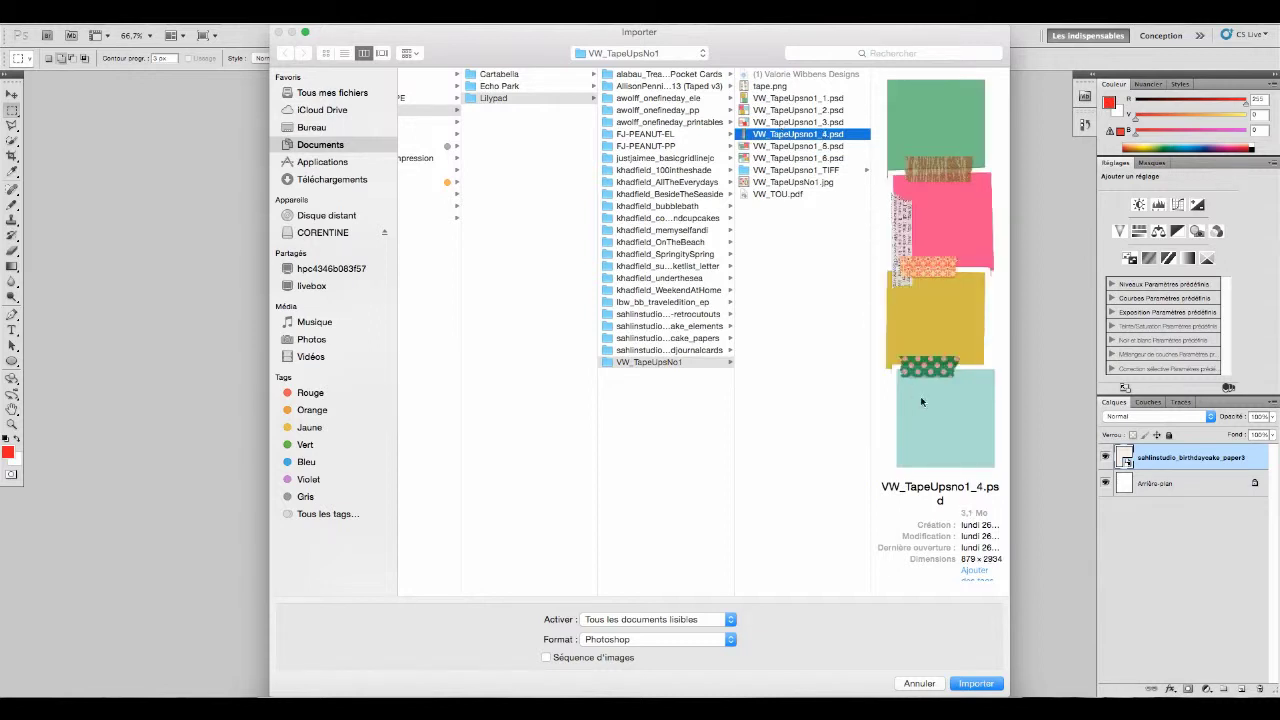
click(975, 683)
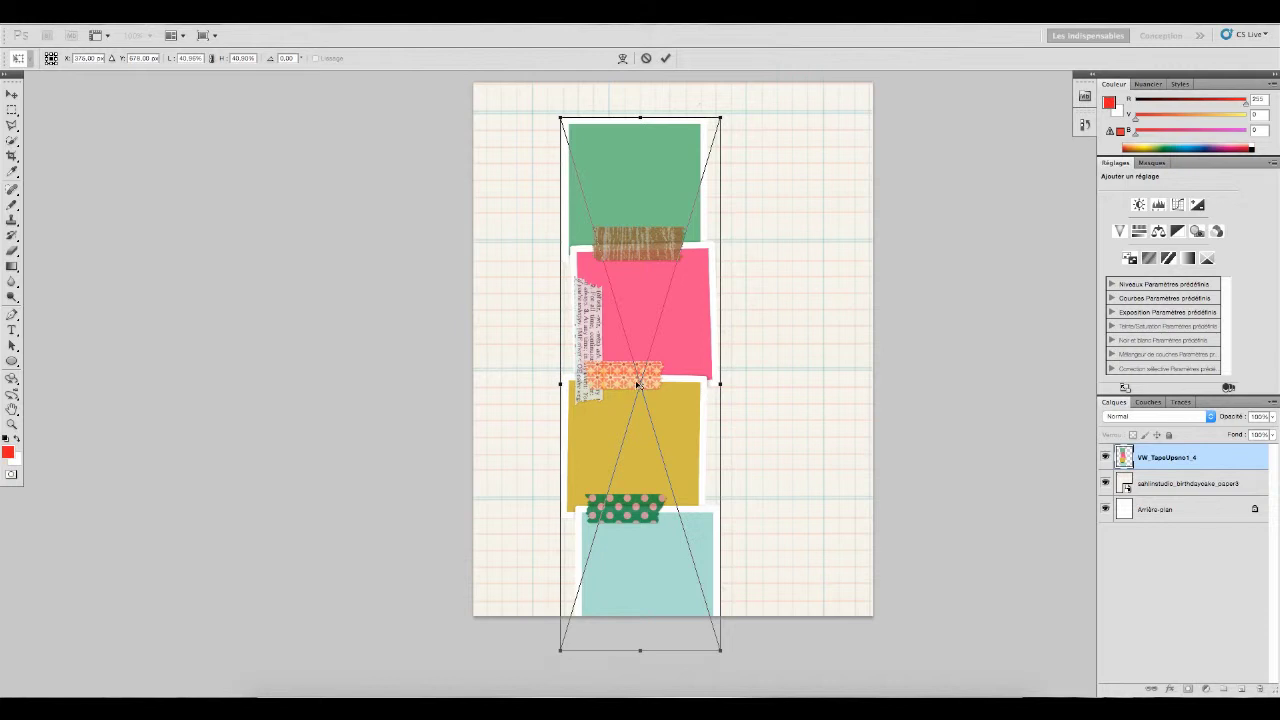
drag(646, 347, 576, 333)
drag(651, 100, 614, 132)
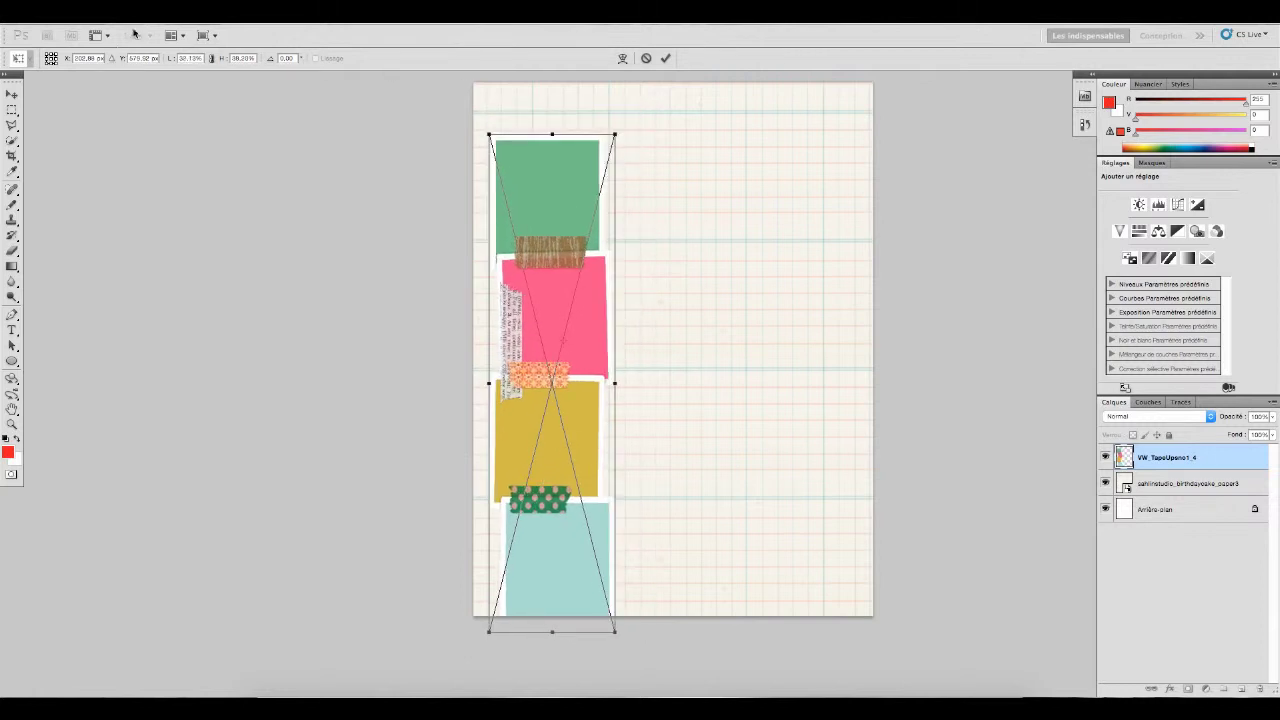
click(157, 18)
click(163, 32)
click(157, 18)
click(78, 127)
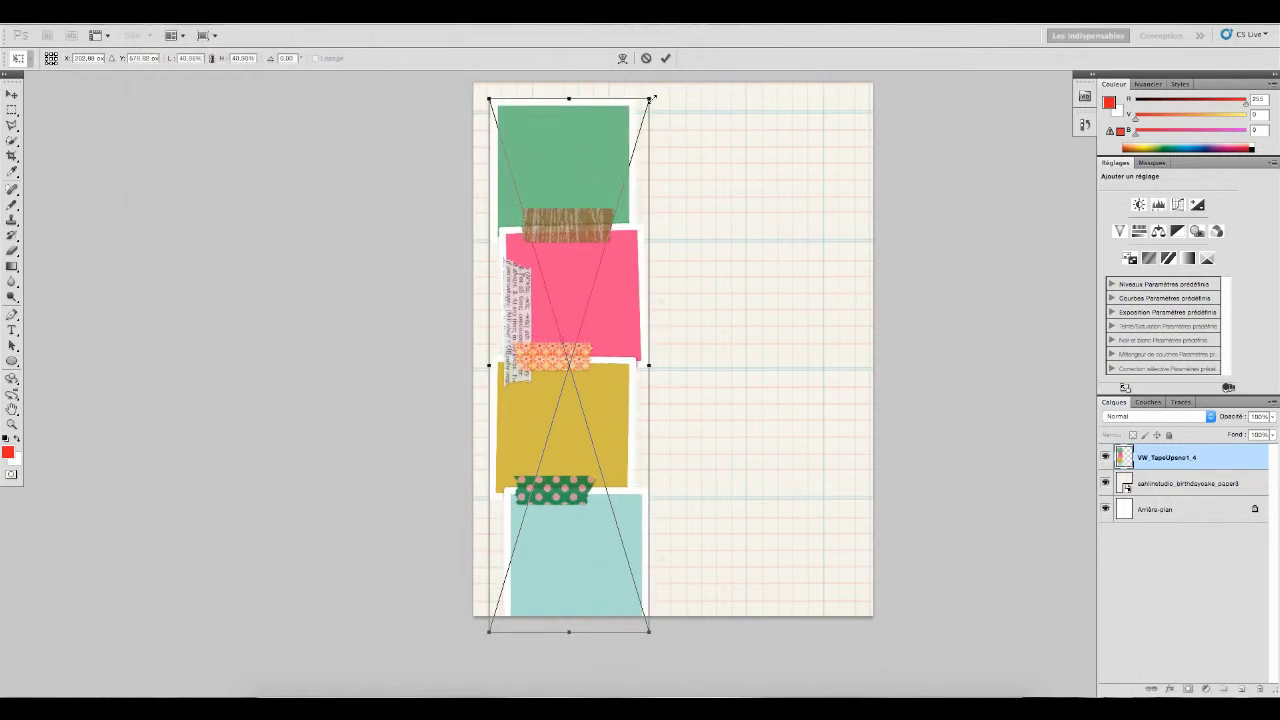
Step: Scale the photo template proportionally to about 38.5%, position it within the page height on the left half, and commit it
drag(650, 99, 621, 259)
scroll(612, 318, down, 3)
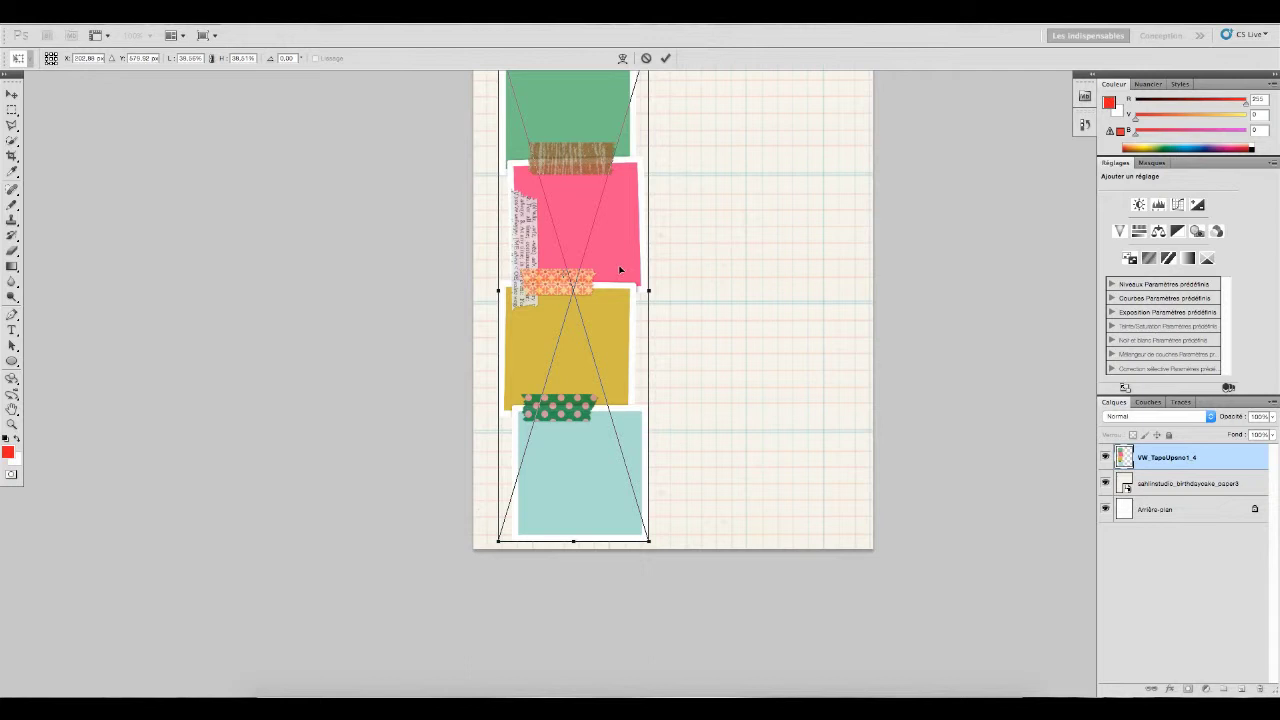
scroll(620, 270, up, 2)
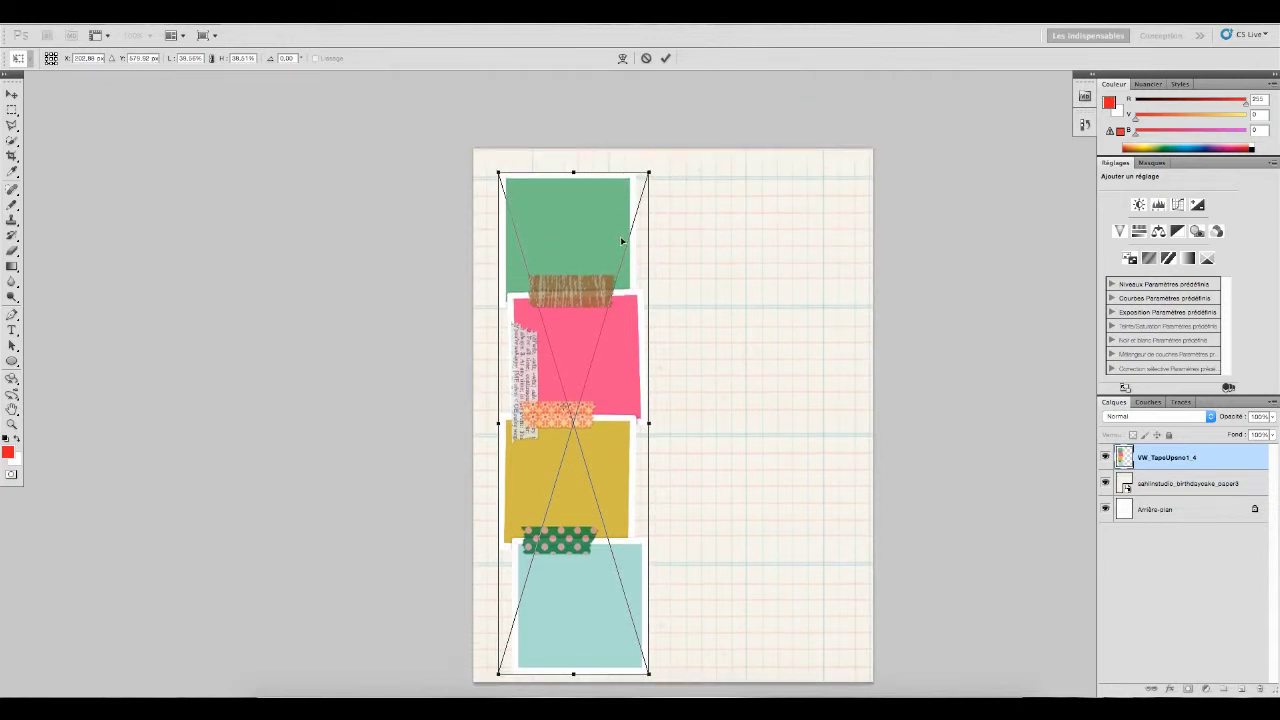
drag(610, 244, 639, 235)
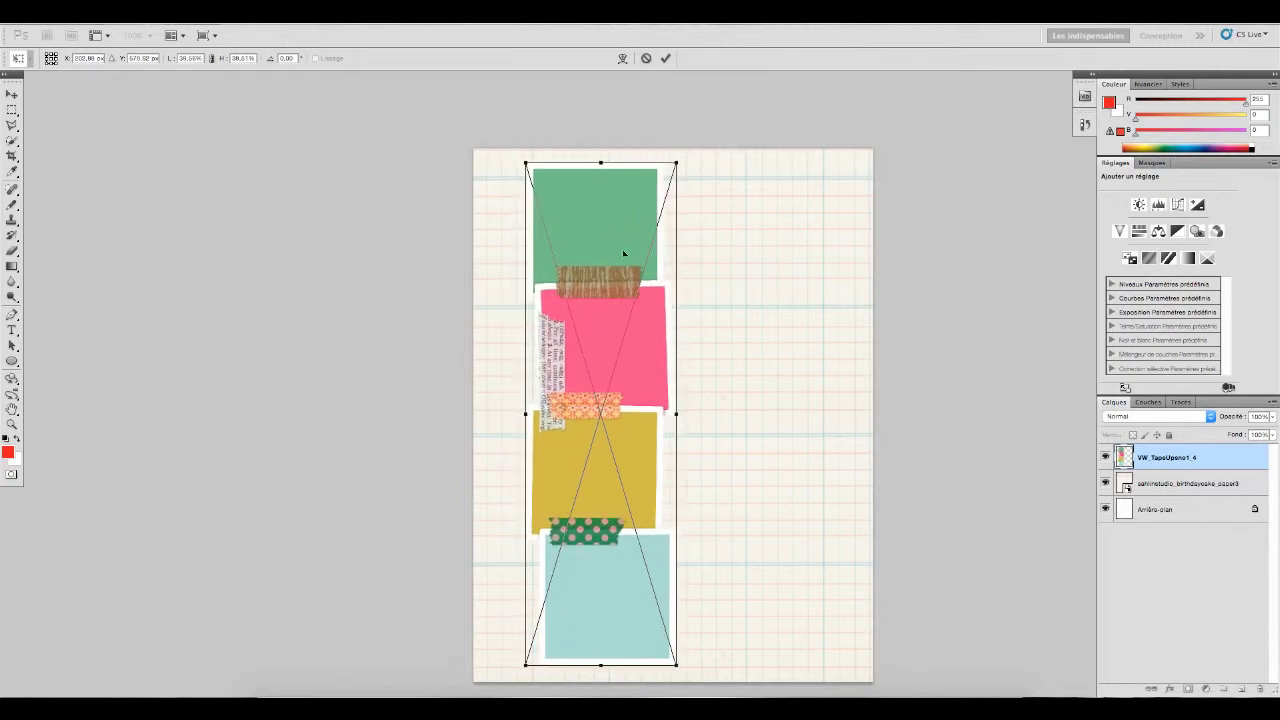
right_click(614, 250)
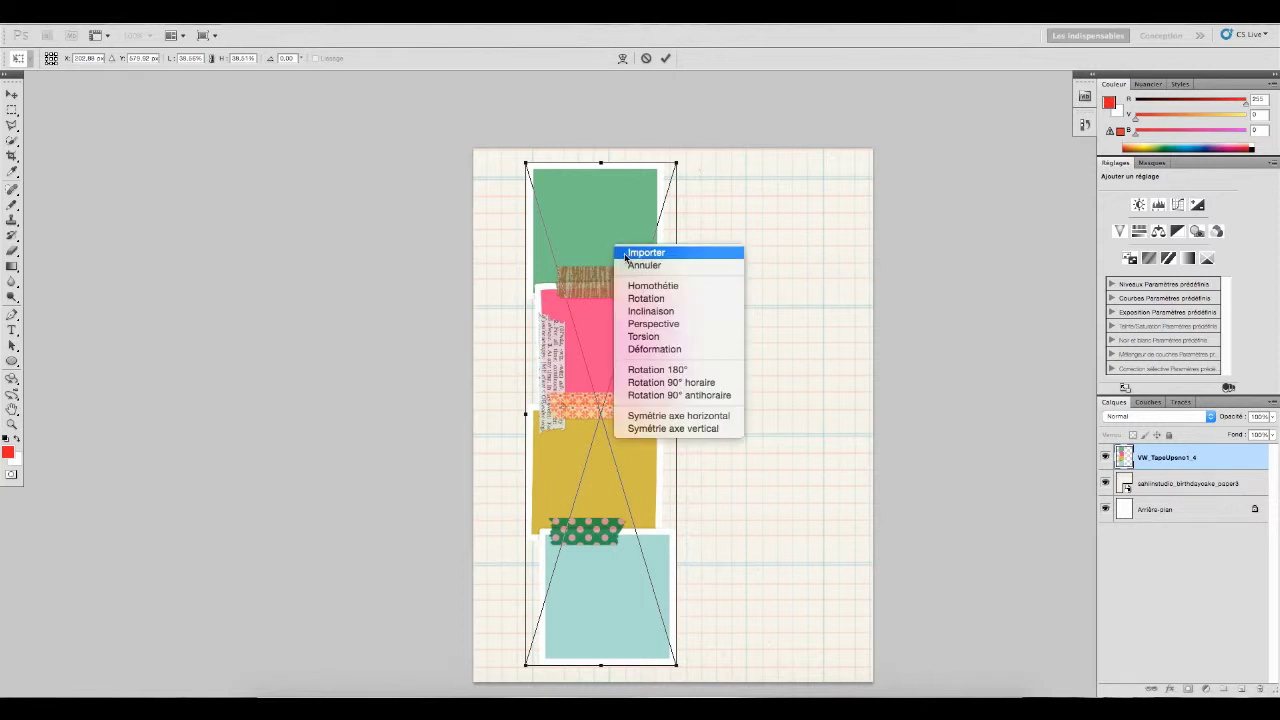
click(640, 253)
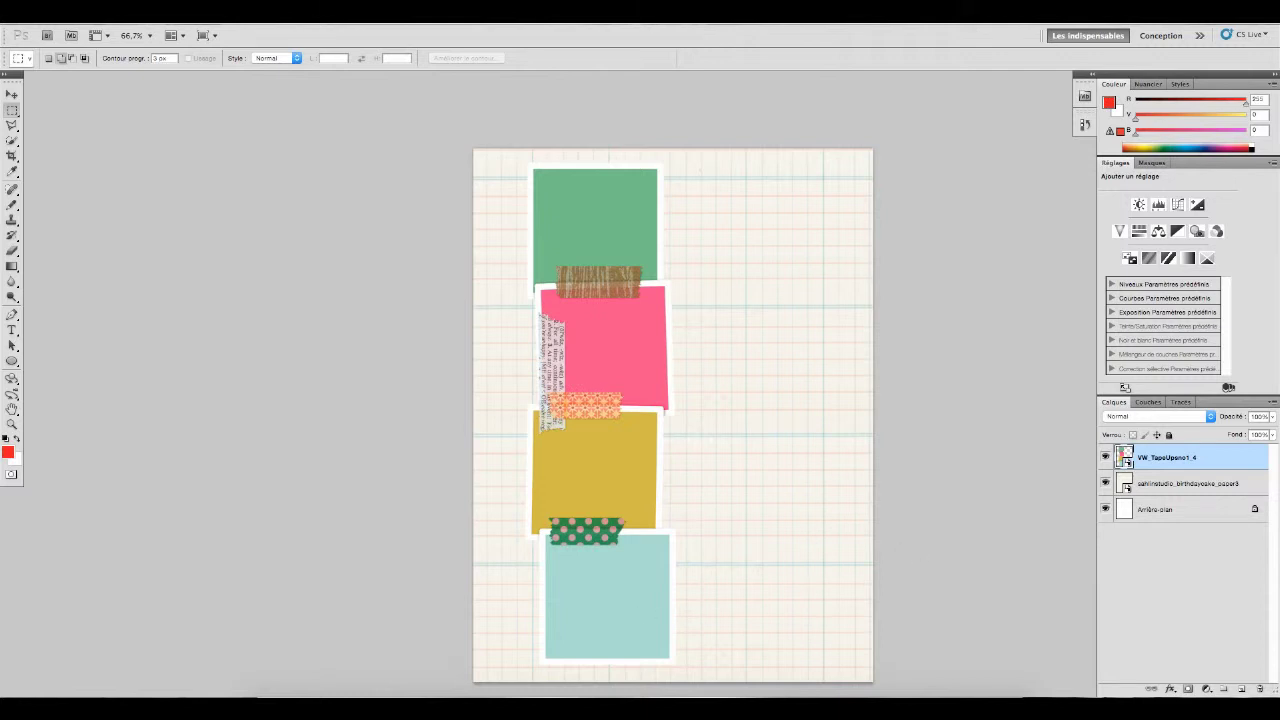
Step: Select the visible green area of the top photo frame with the Polygonal Lasso, following the edges of the tape and the overlapping frame
key(v)
key(ctrl+1)
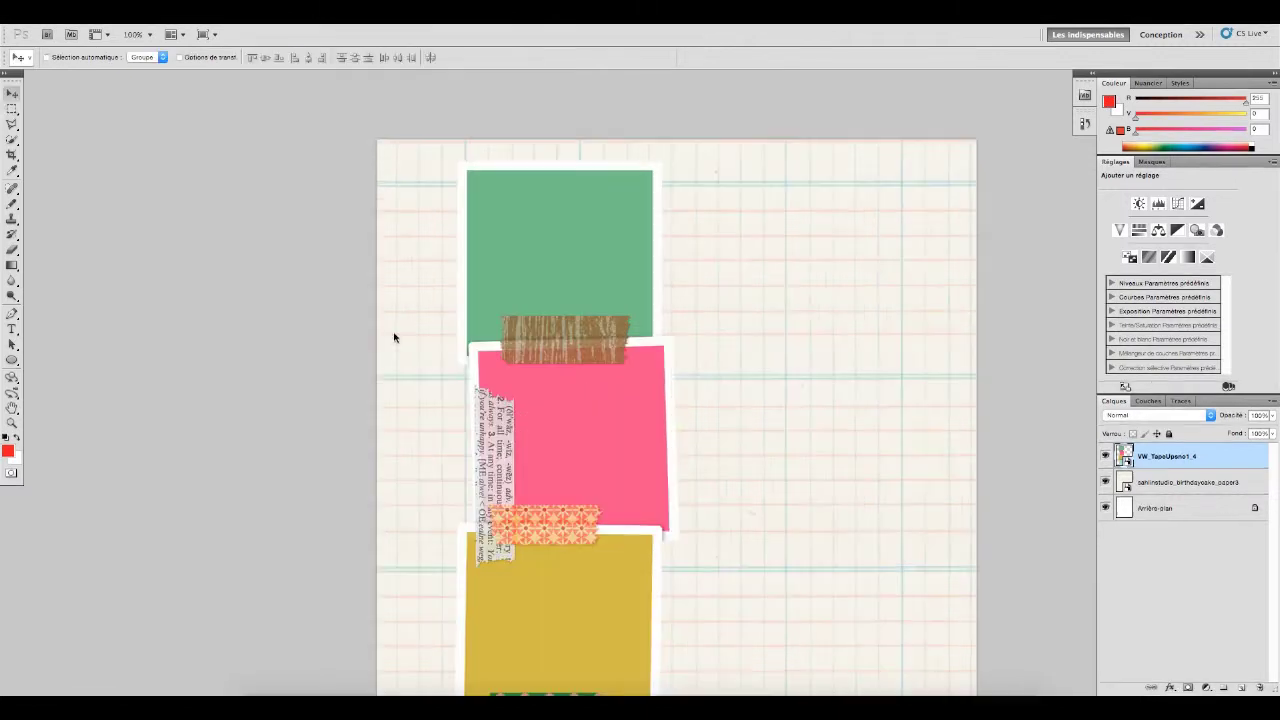
click(148, 35)
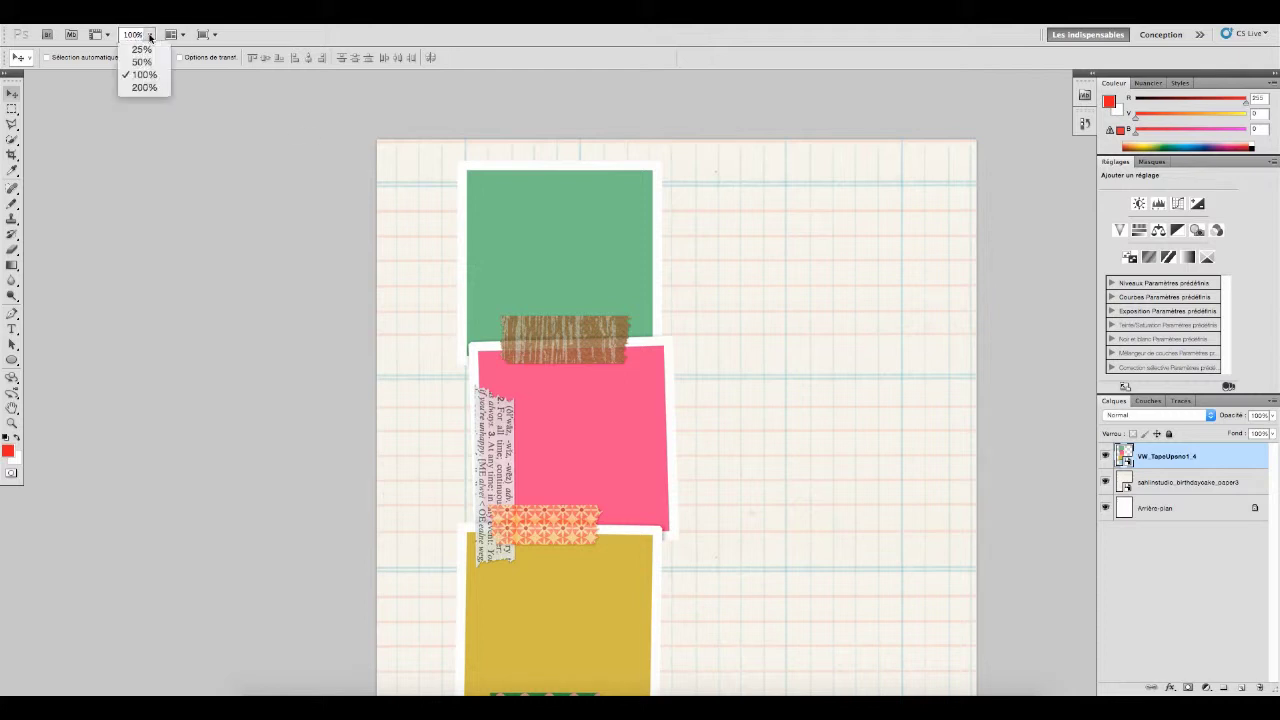
click(144, 87)
scroll(654, 280, up, 3)
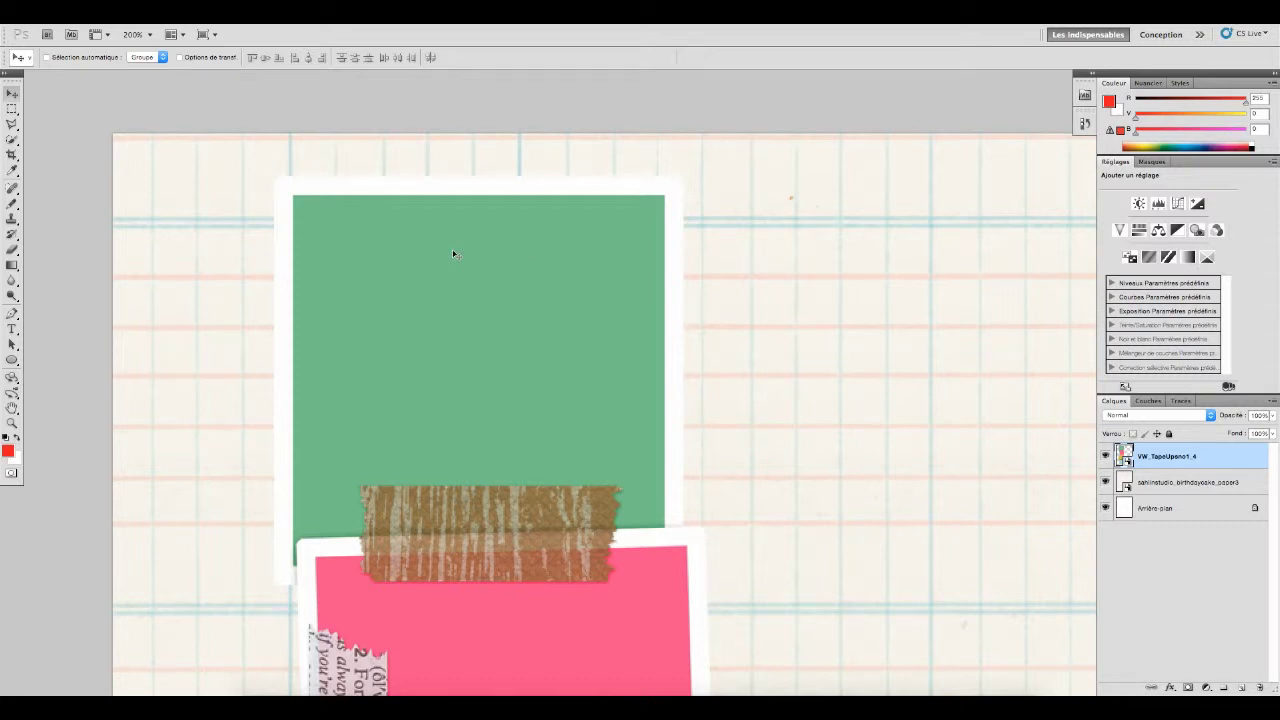
click(13, 125)
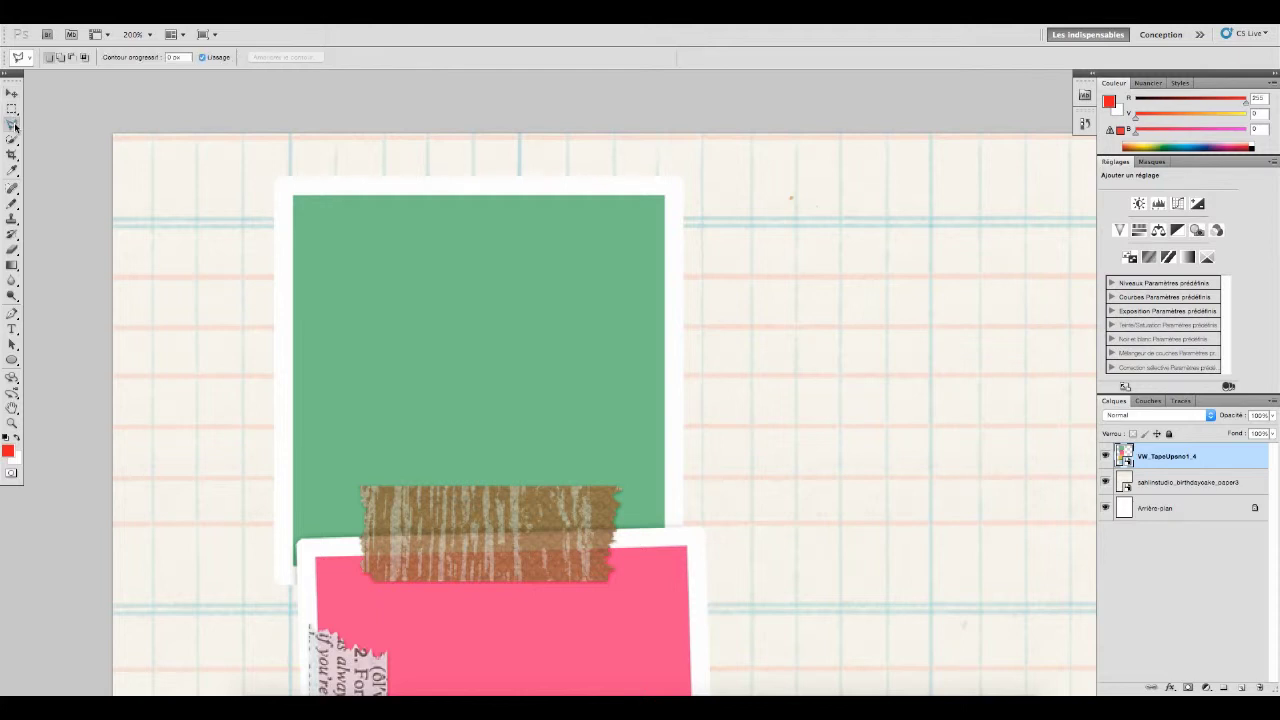
click(15, 126)
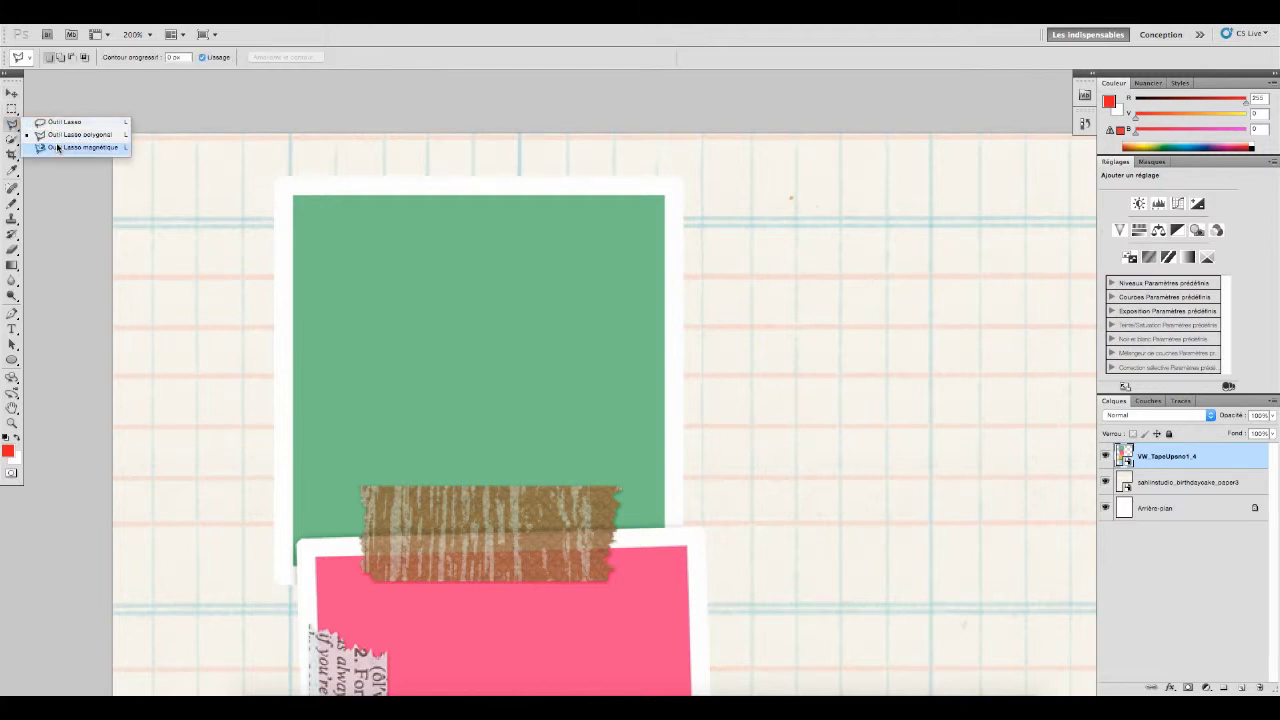
click(60, 135)
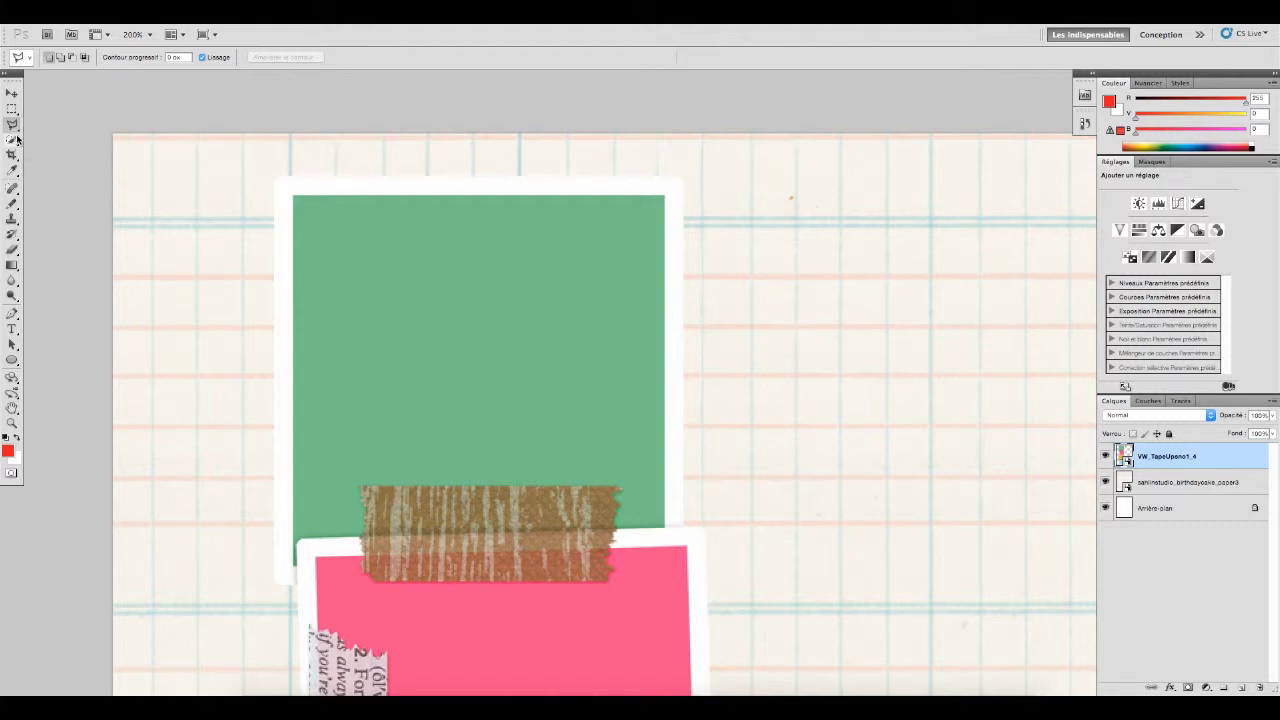
click(294, 190)
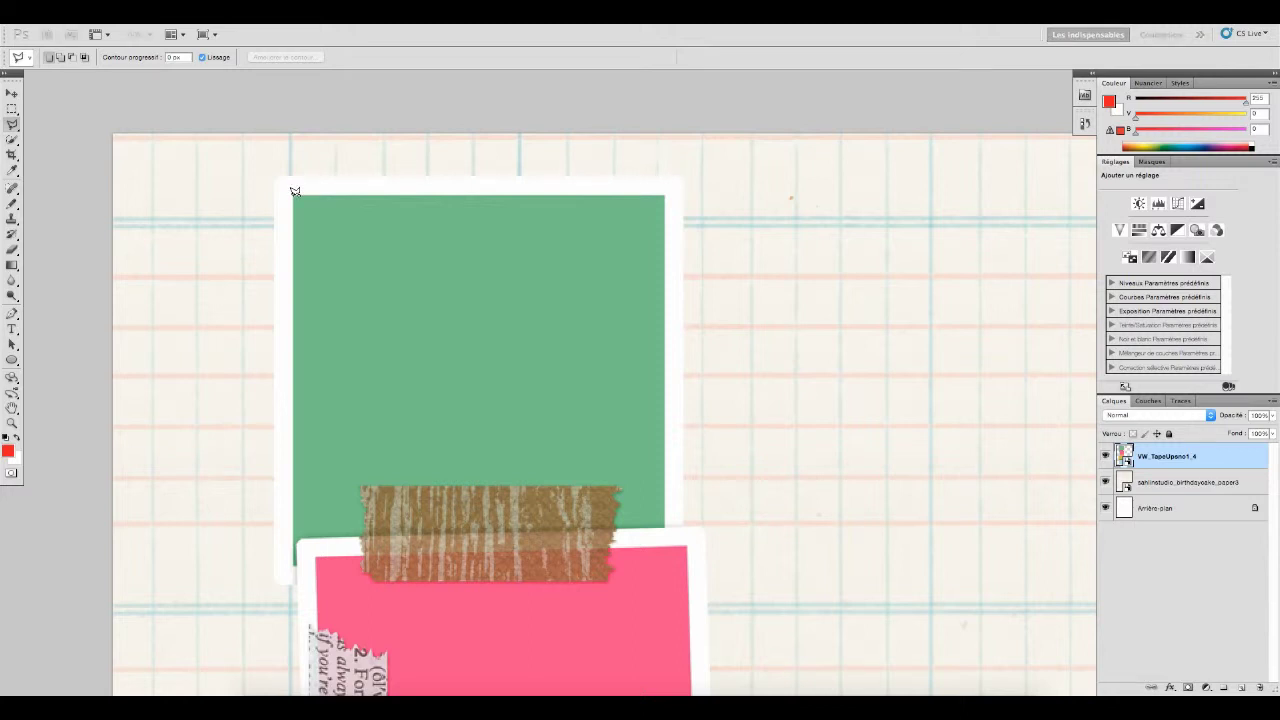
click(666, 189)
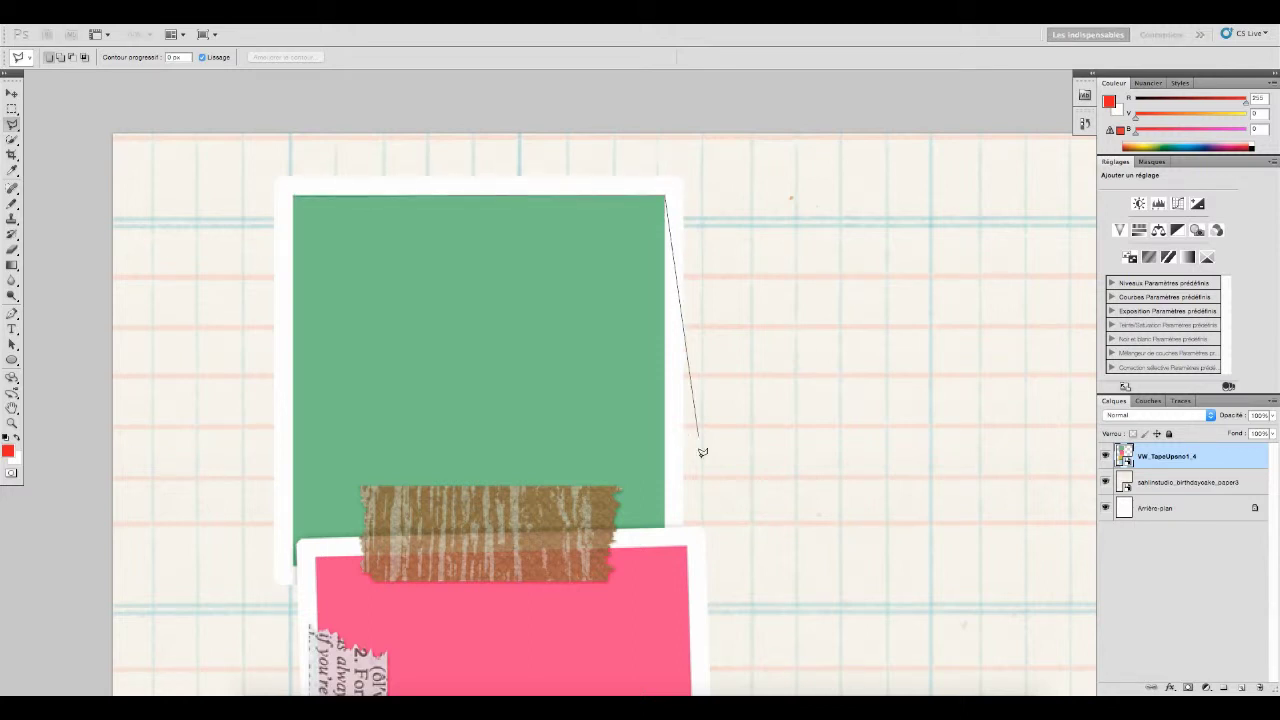
click(667, 521)
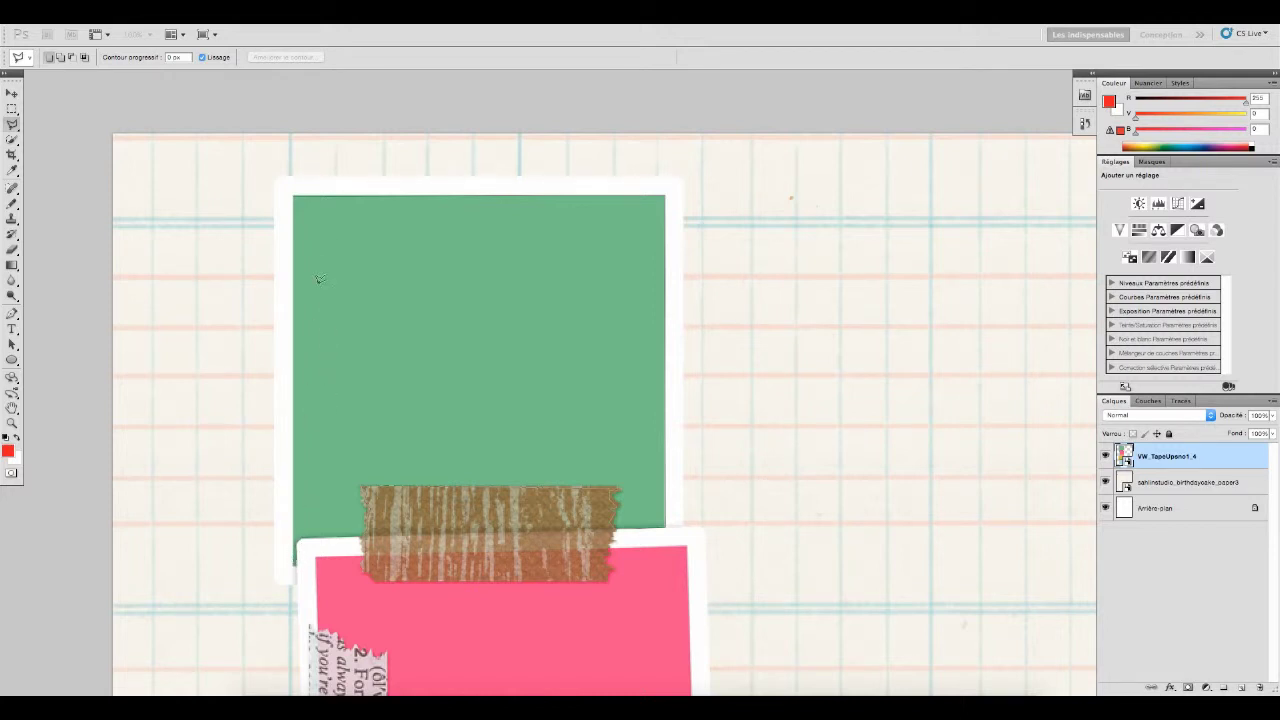
click(294, 189)
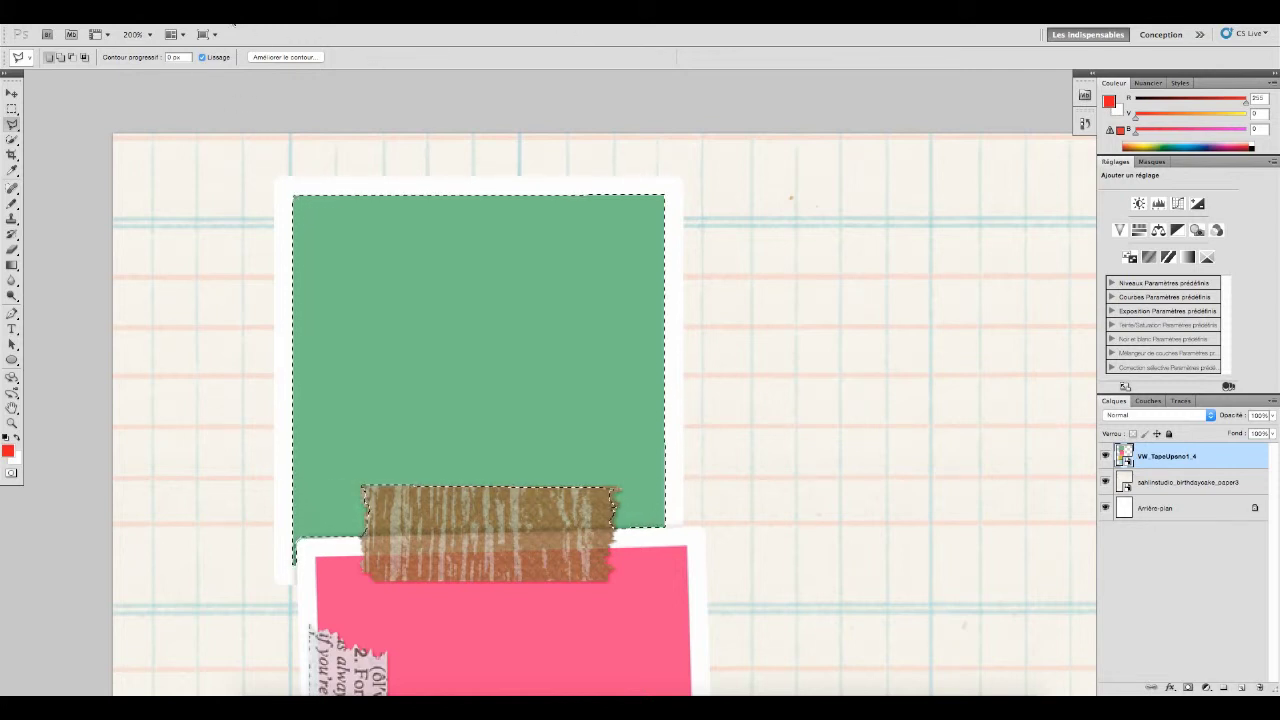
Step: Create a new empty layer with the default settings above the photo template layer
click(235, 19)
mouse_move(234, 33)
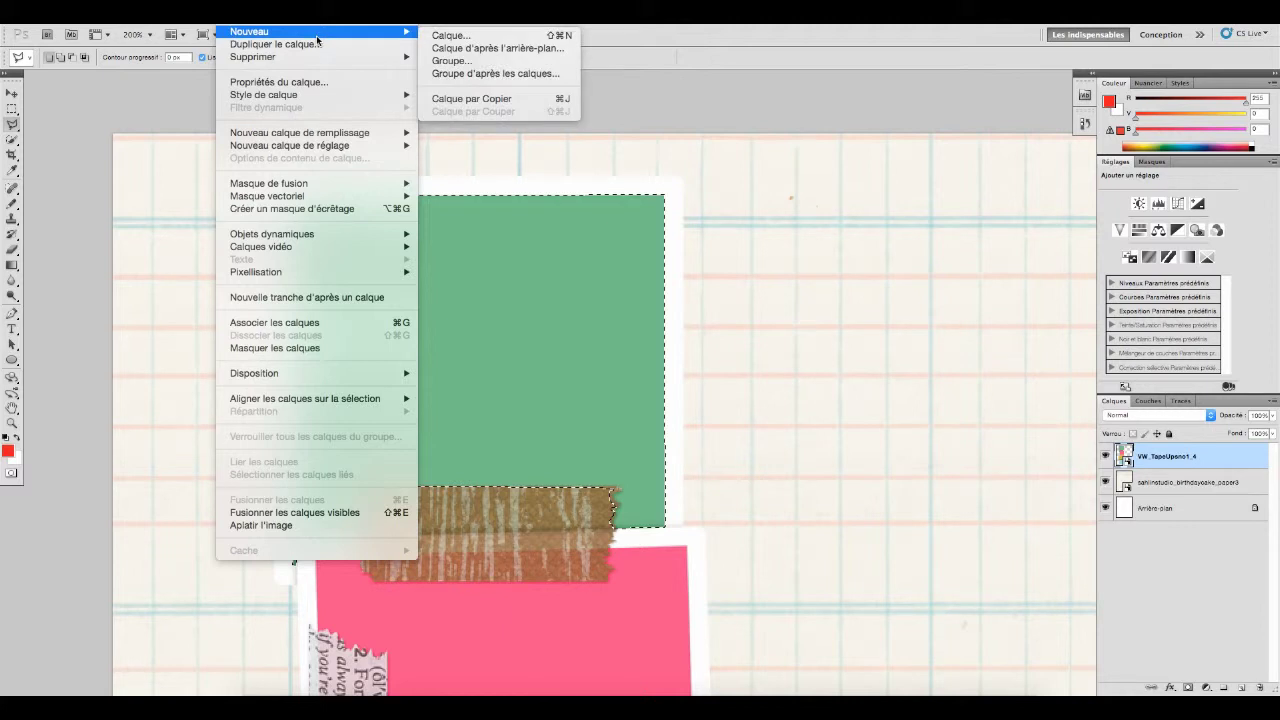
click(428, 40)
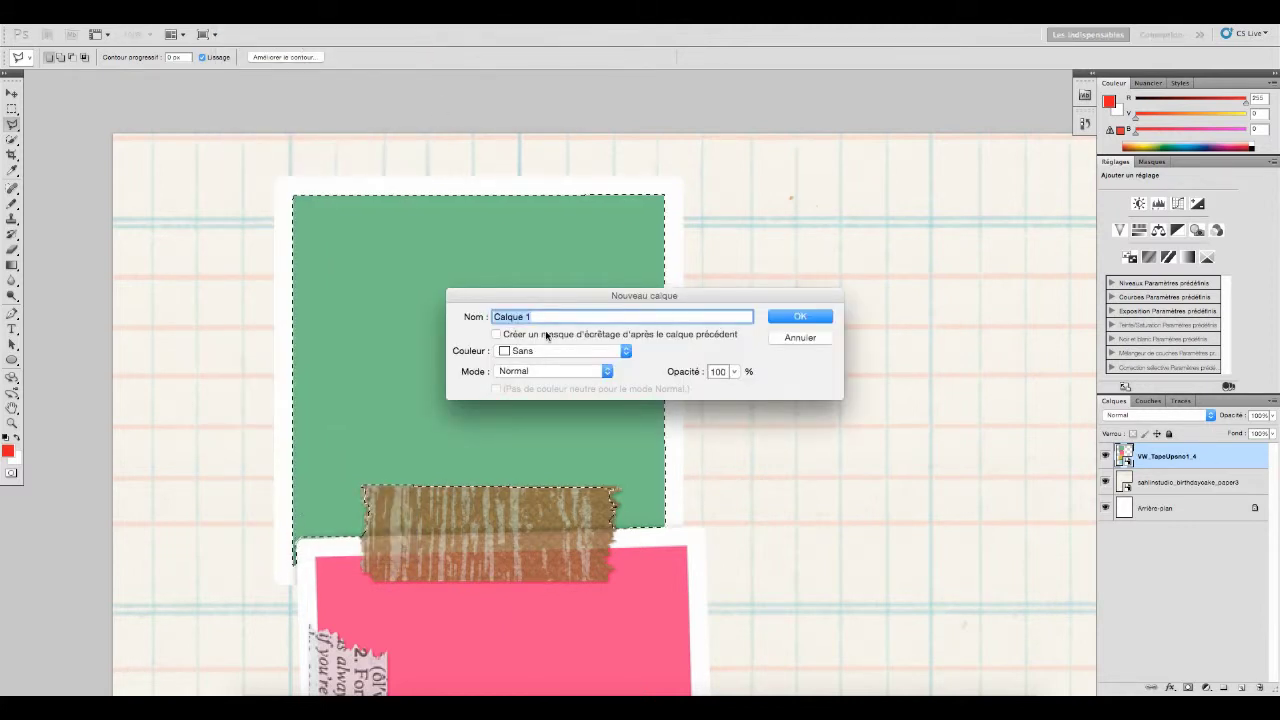
click(818, 317)
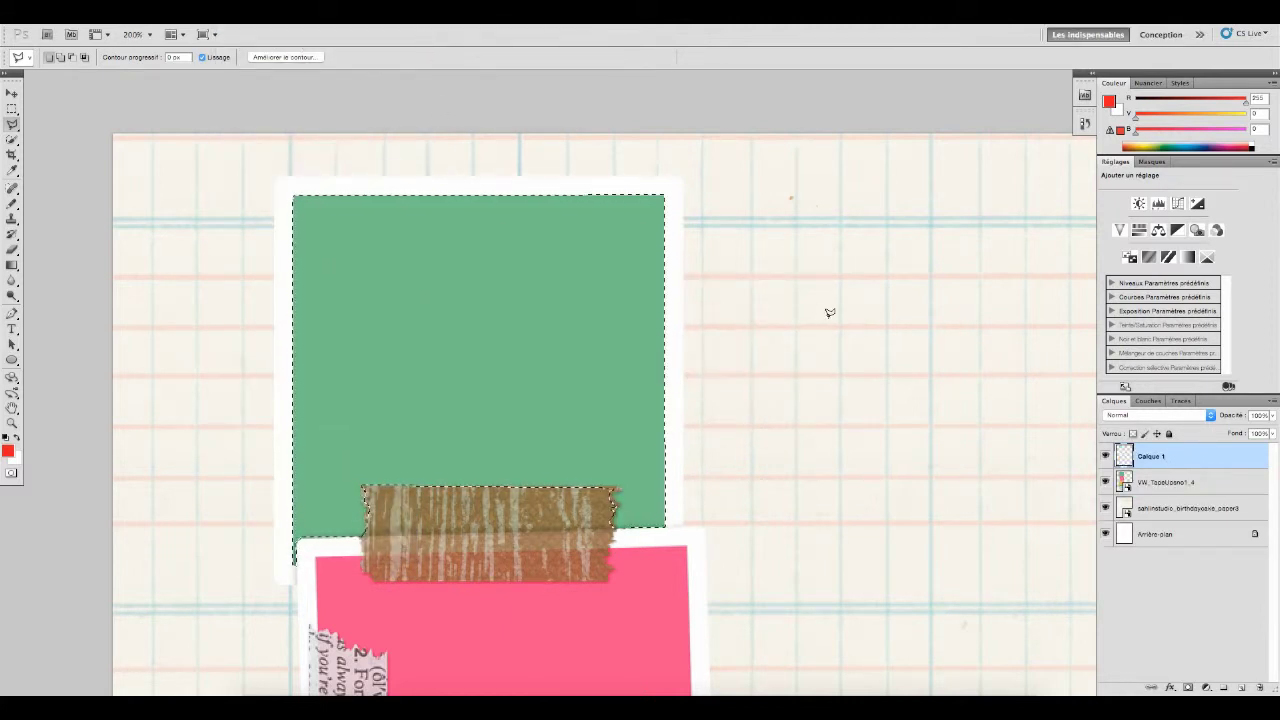
Step: Hide the photo template and grid paper layers, keeping the white background layer visible
click(1106, 483)
click(1106, 508)
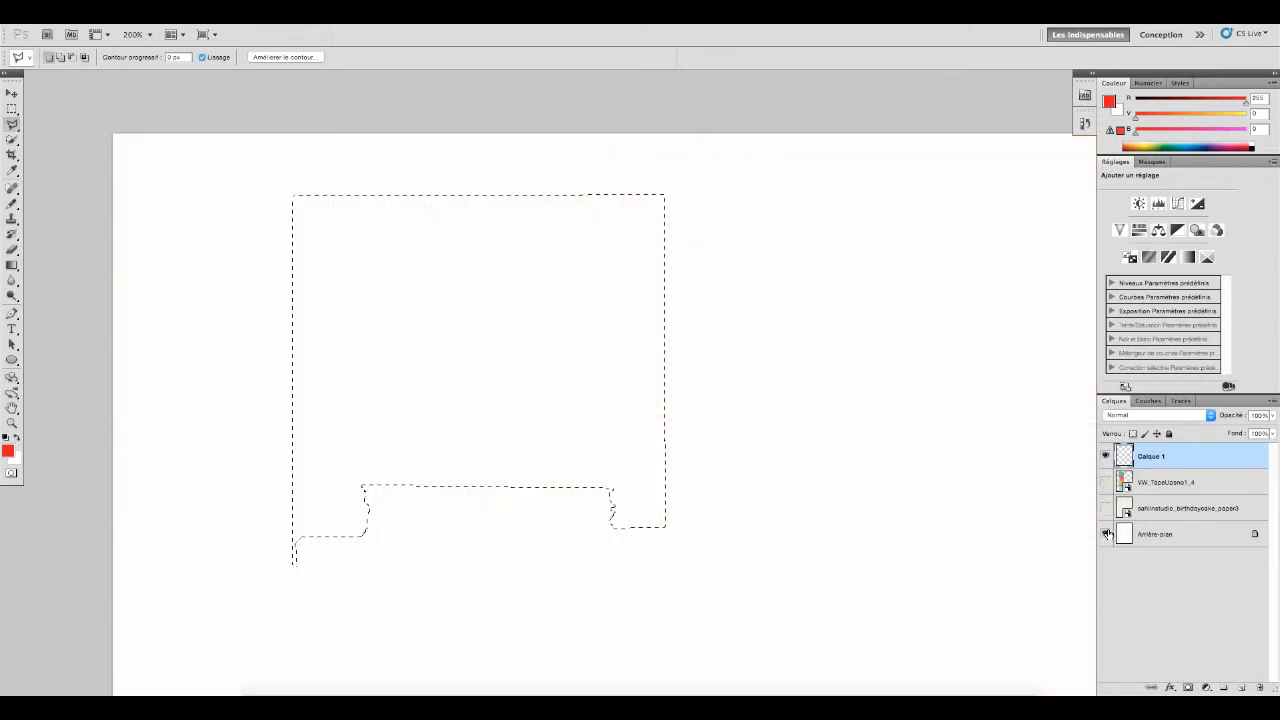
click(1106, 534)
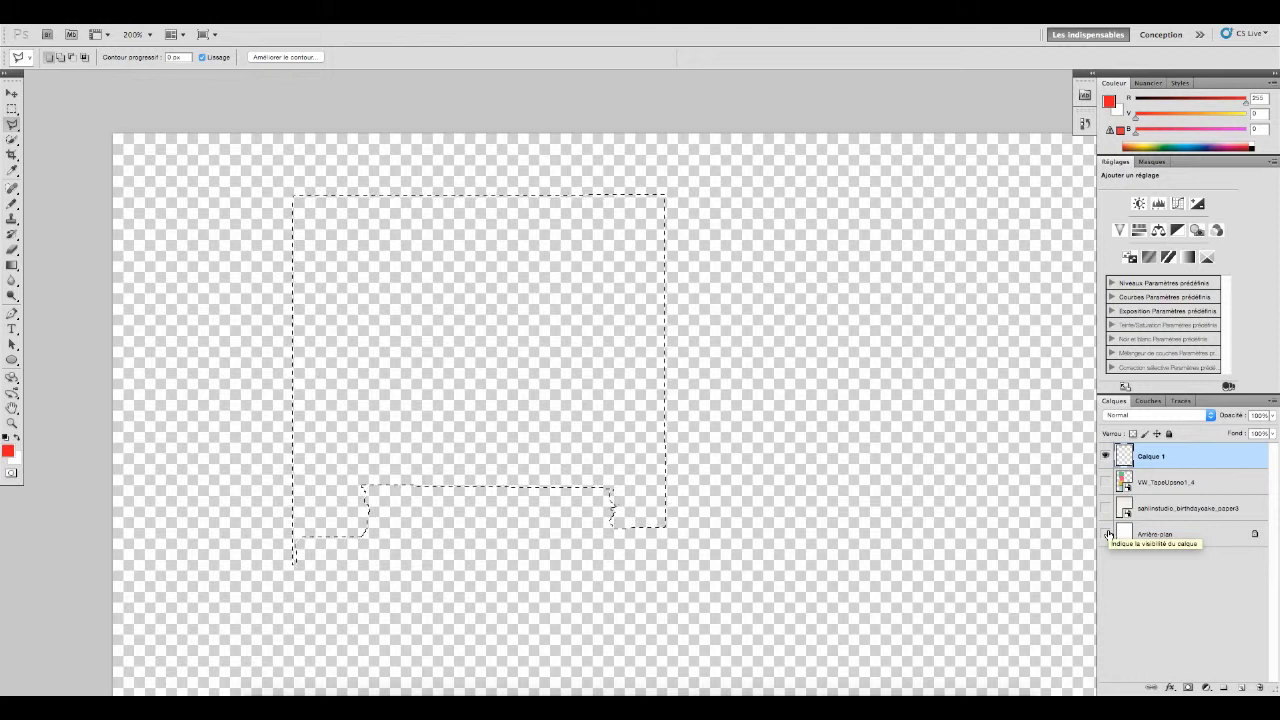
click(1106, 534)
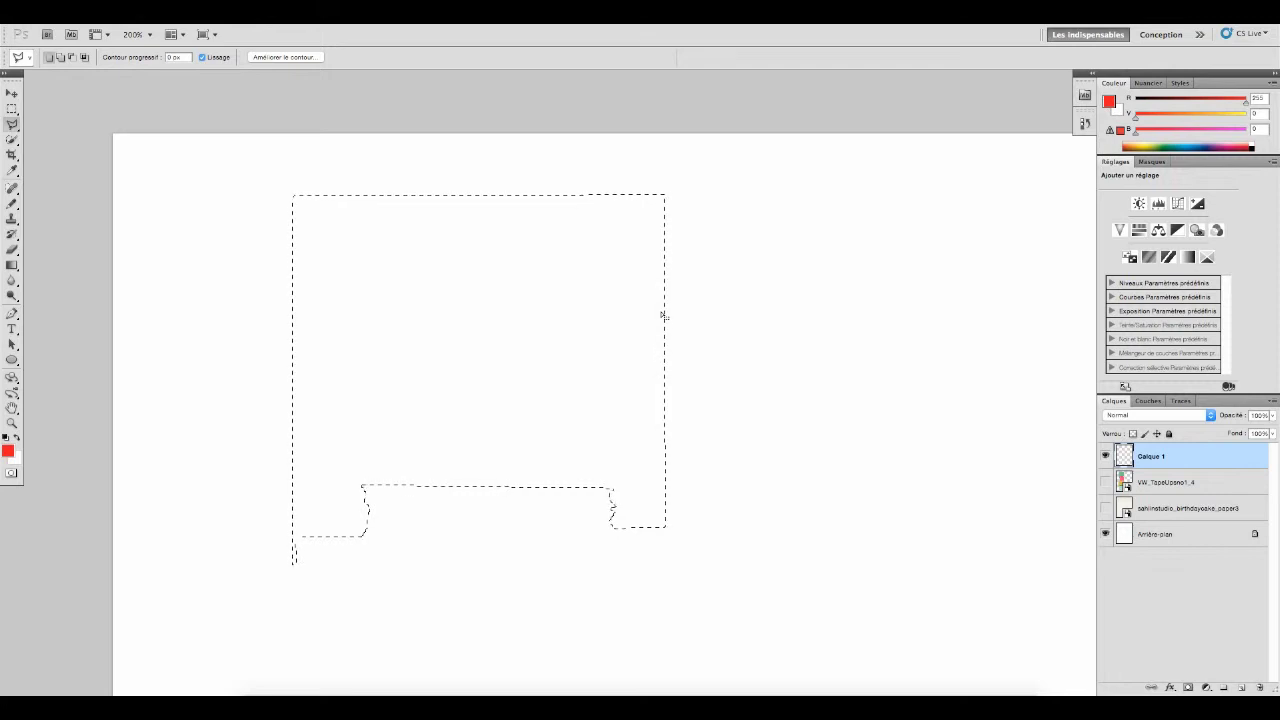
Step: Fill the selected area on the new layer with red #e52020
click(125, 20)
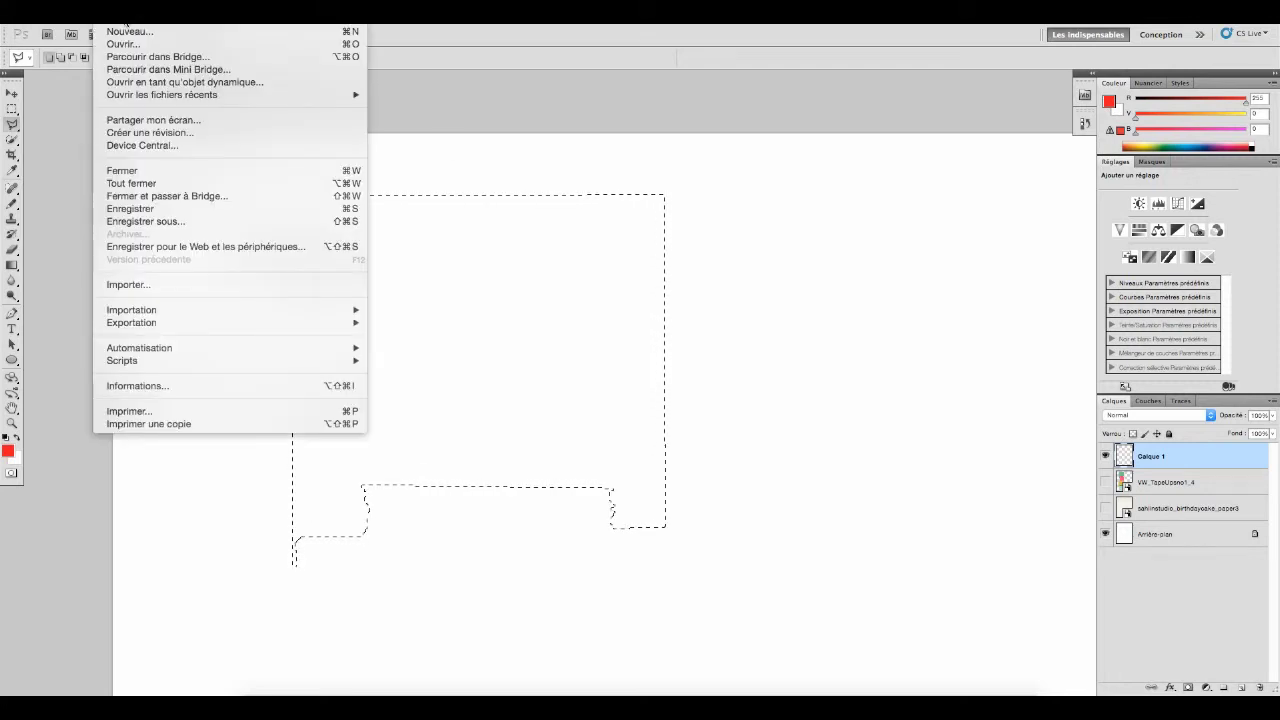
mouse_move(147, 24)
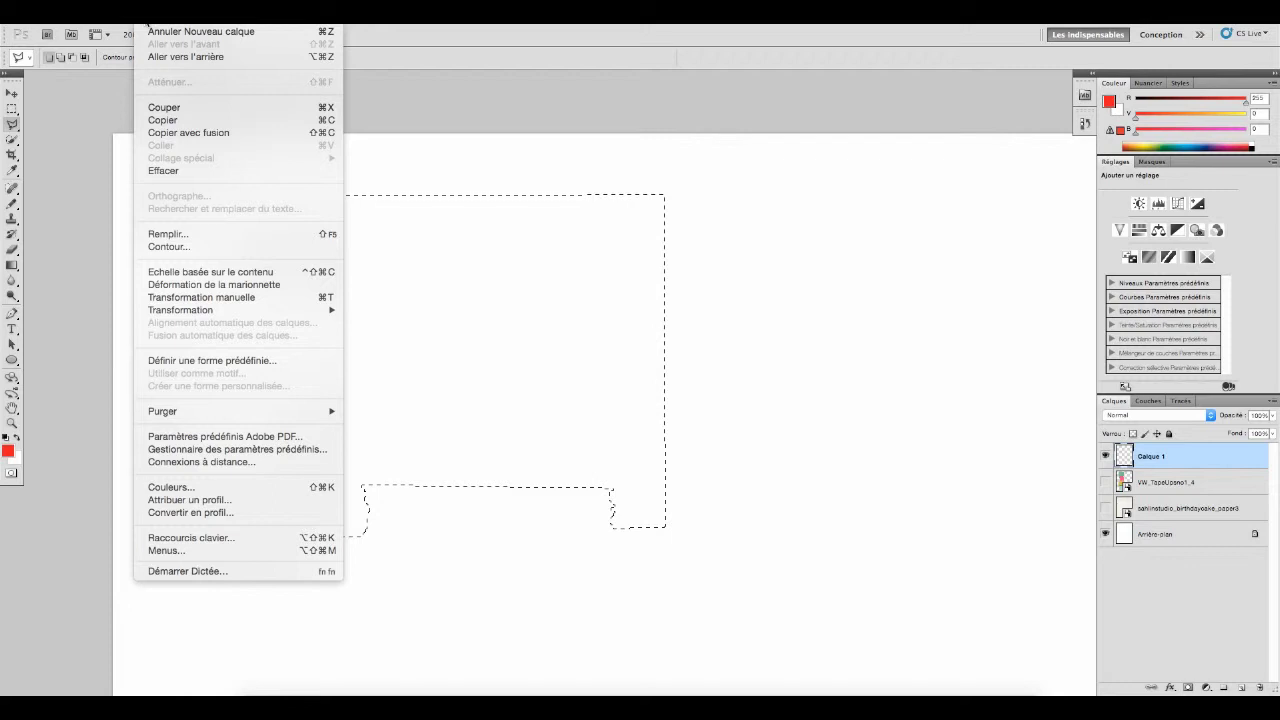
click(183, 235)
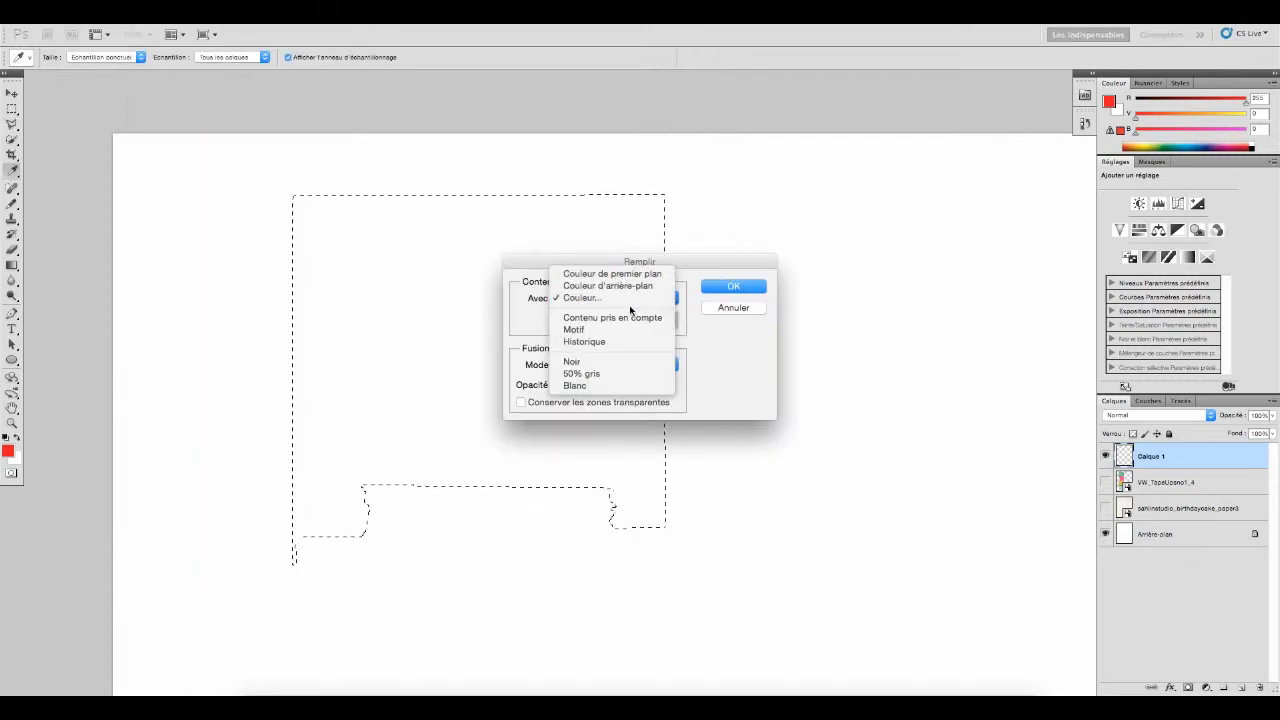
click(627, 299)
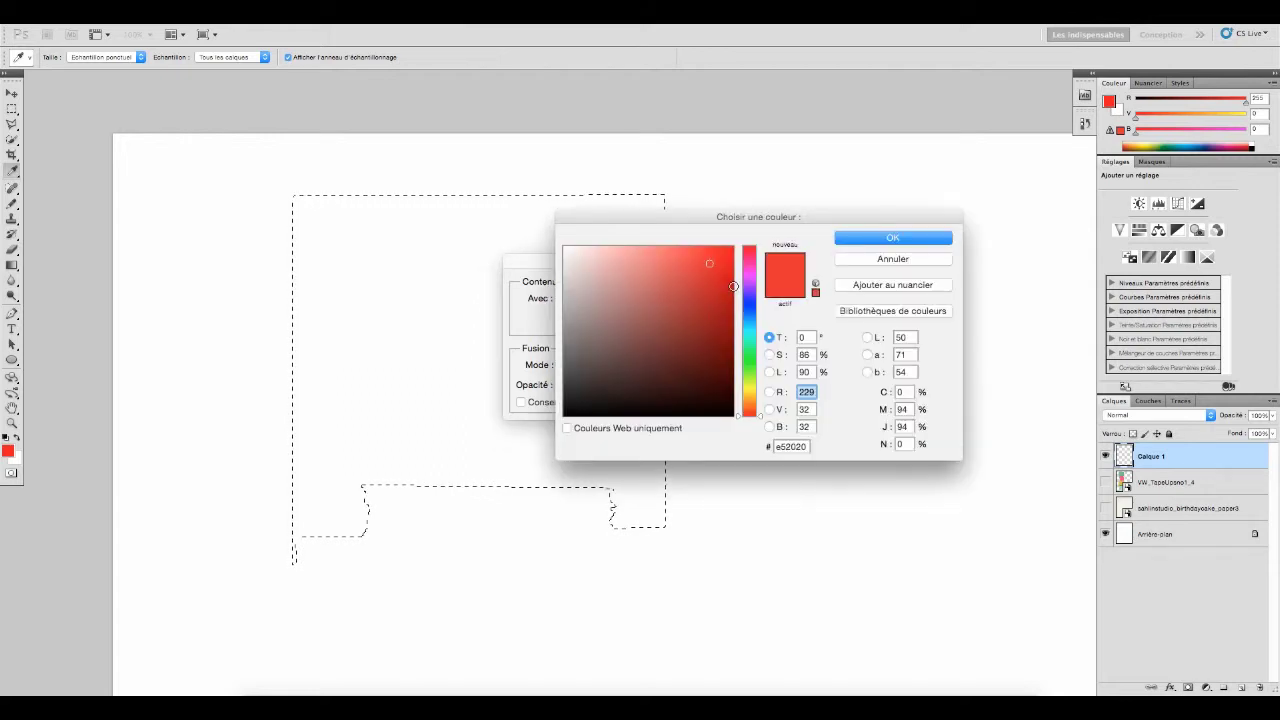
click(866, 237)
click(743, 287)
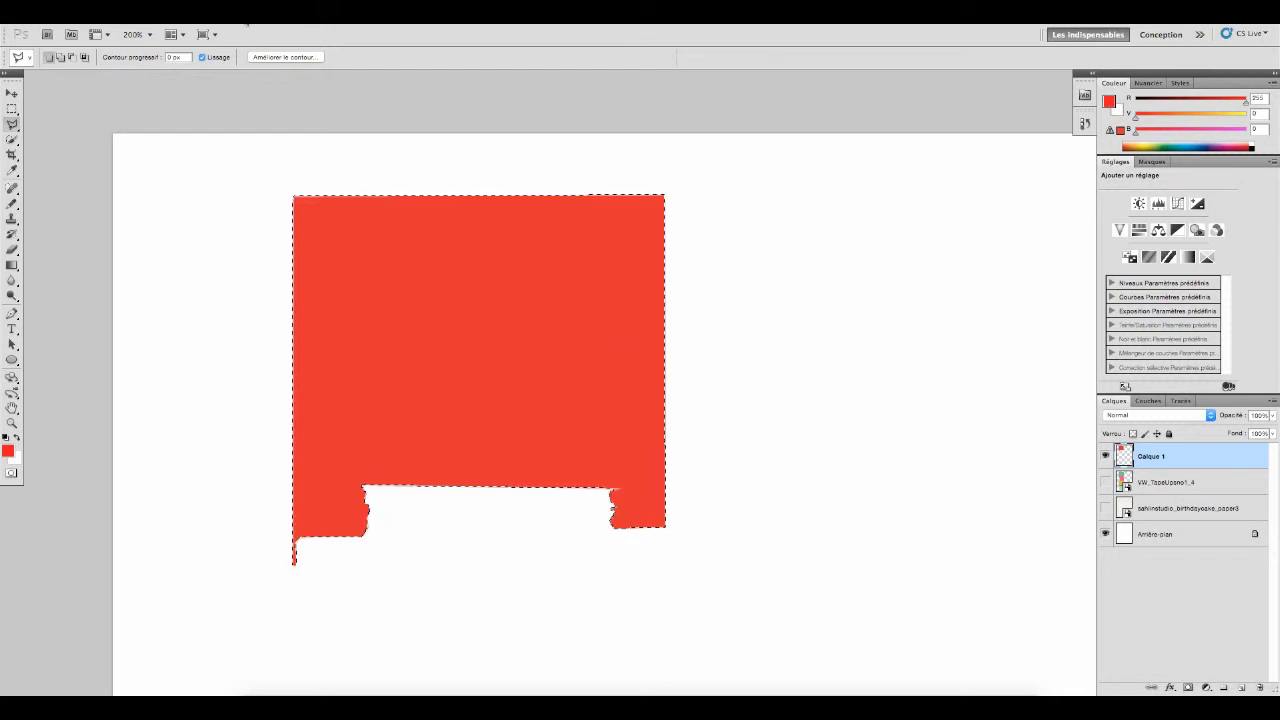
Step: Add another empty layer above the red shape and place the photo IMG_0287.jpg on it
click(248, 12)
mouse_move(245, 33)
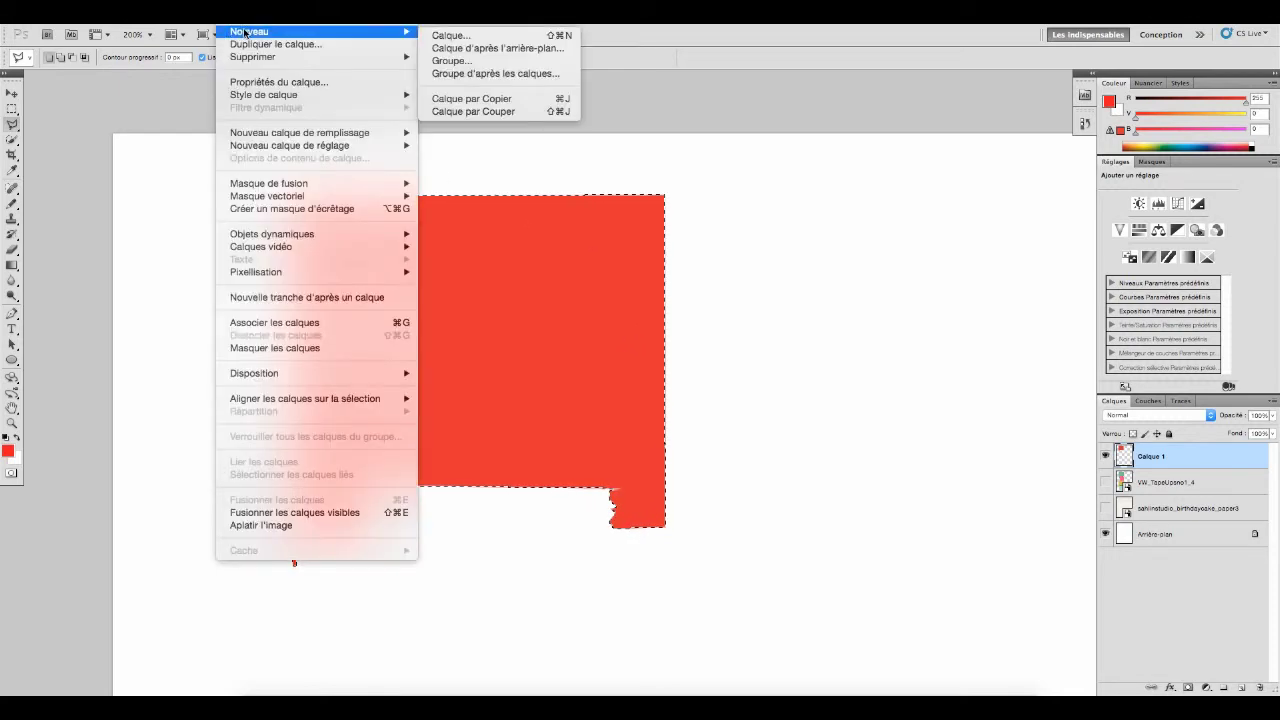
click(445, 36)
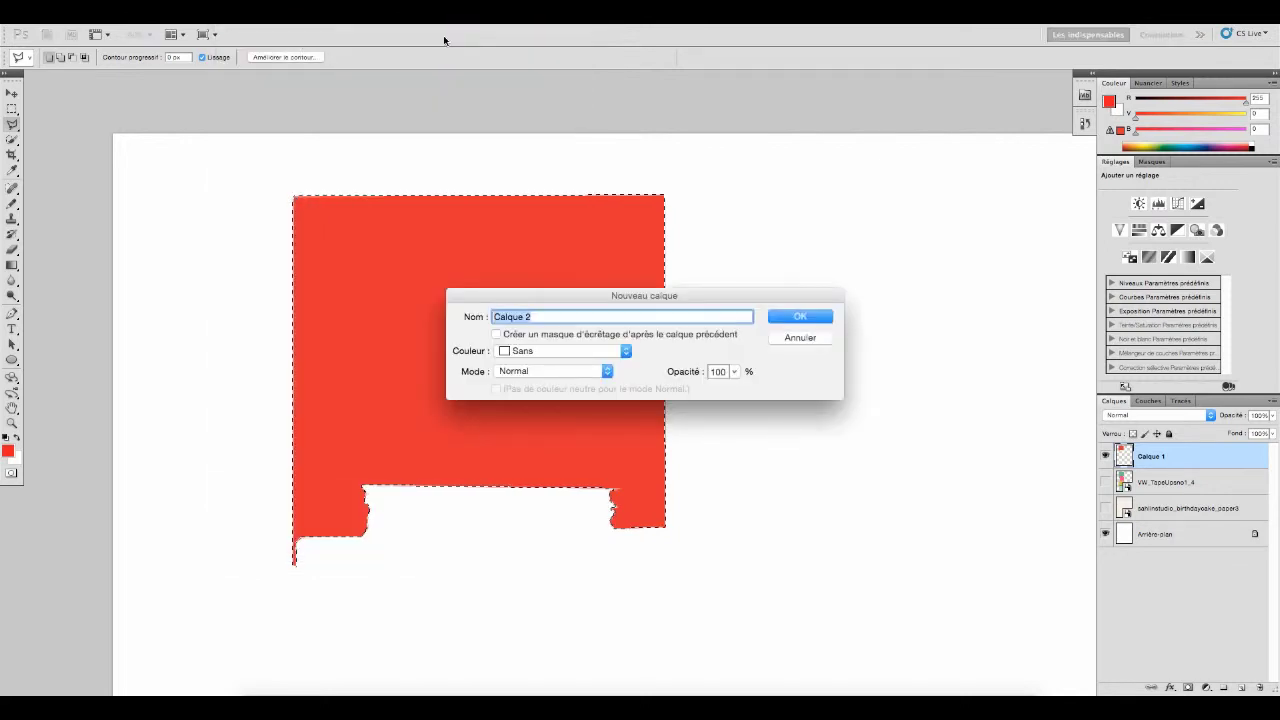
click(828, 316)
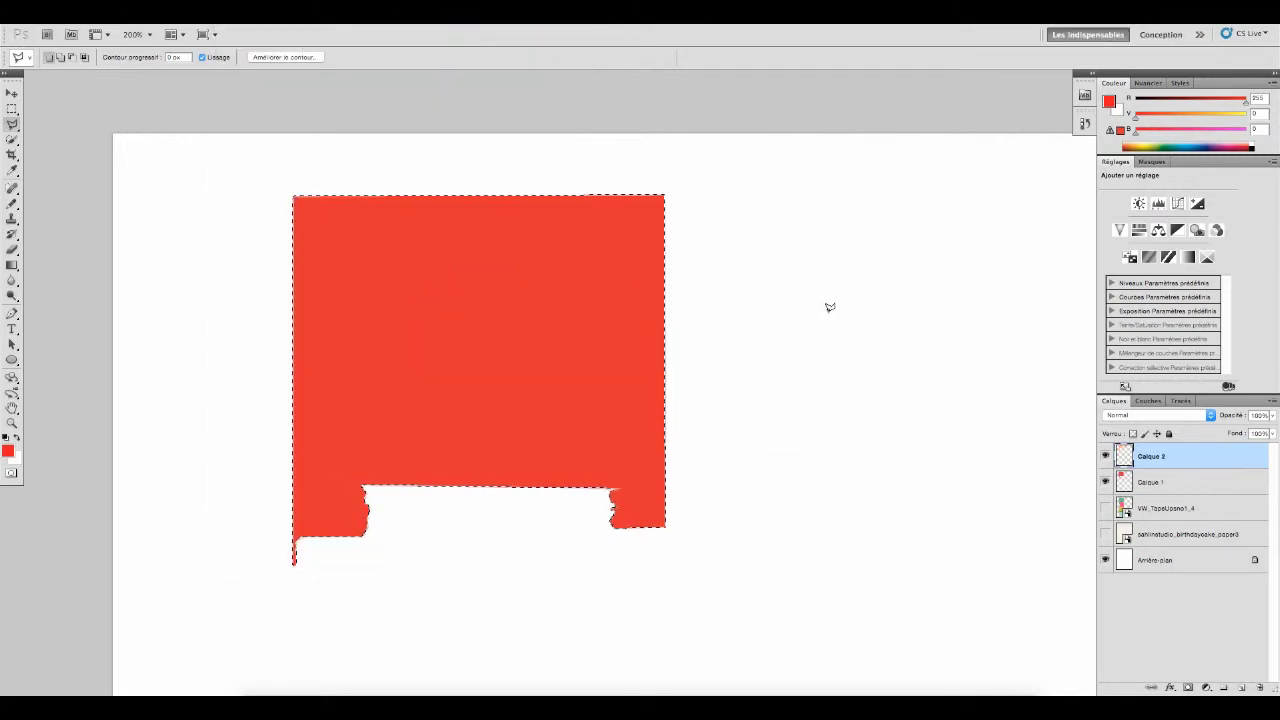
click(116, 22)
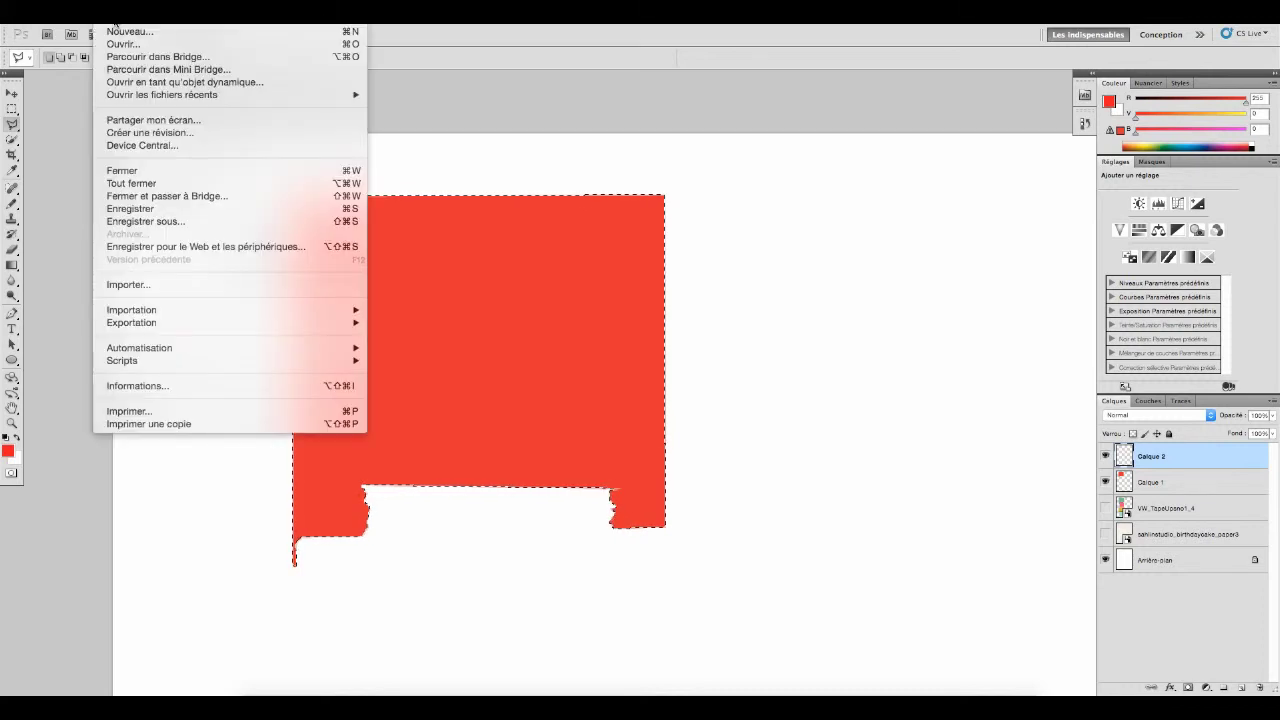
click(136, 286)
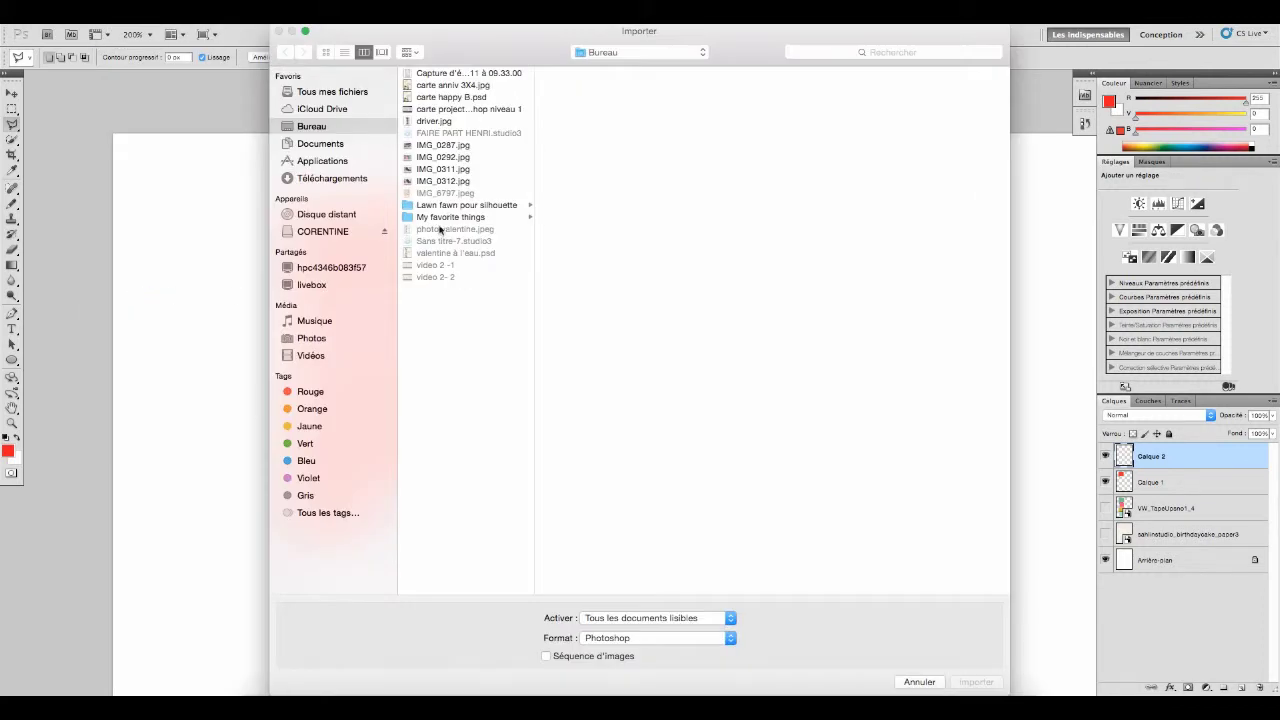
click(456, 146)
click(978, 682)
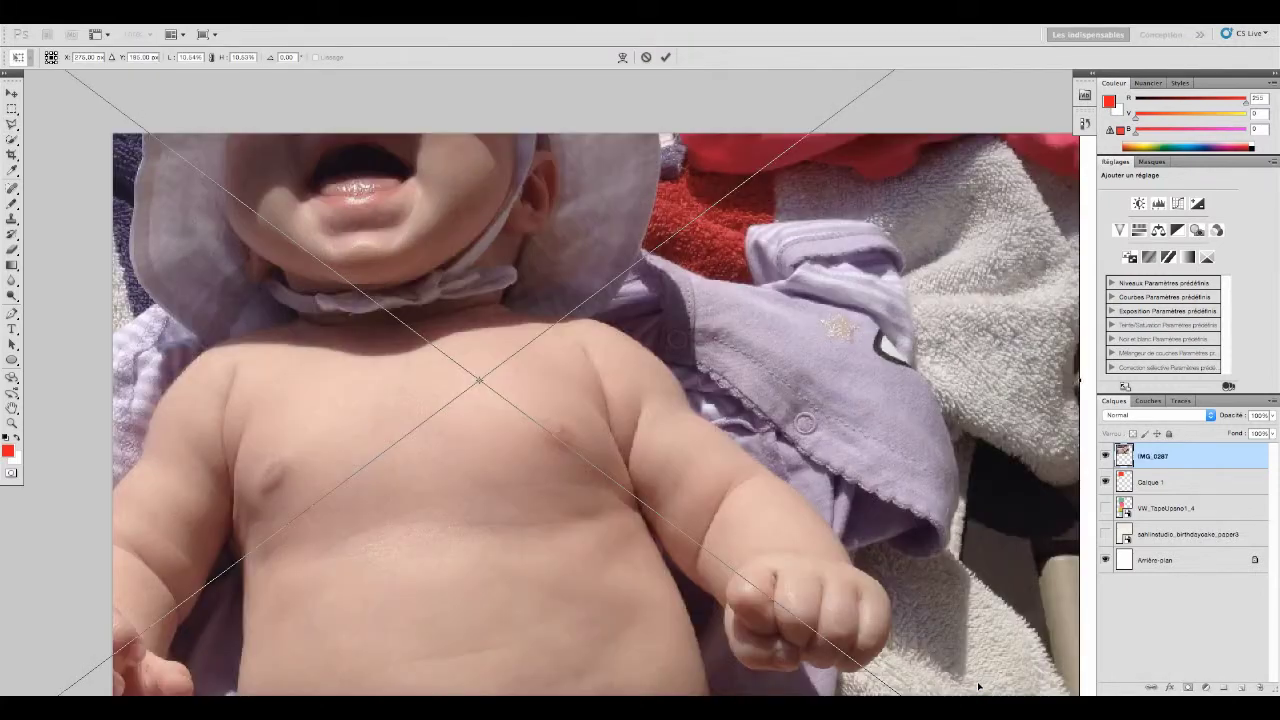
Step: Shrink the placed photo proportionally to about 4.4% and move it over the red shape
scroll(776, 384, up, 8)
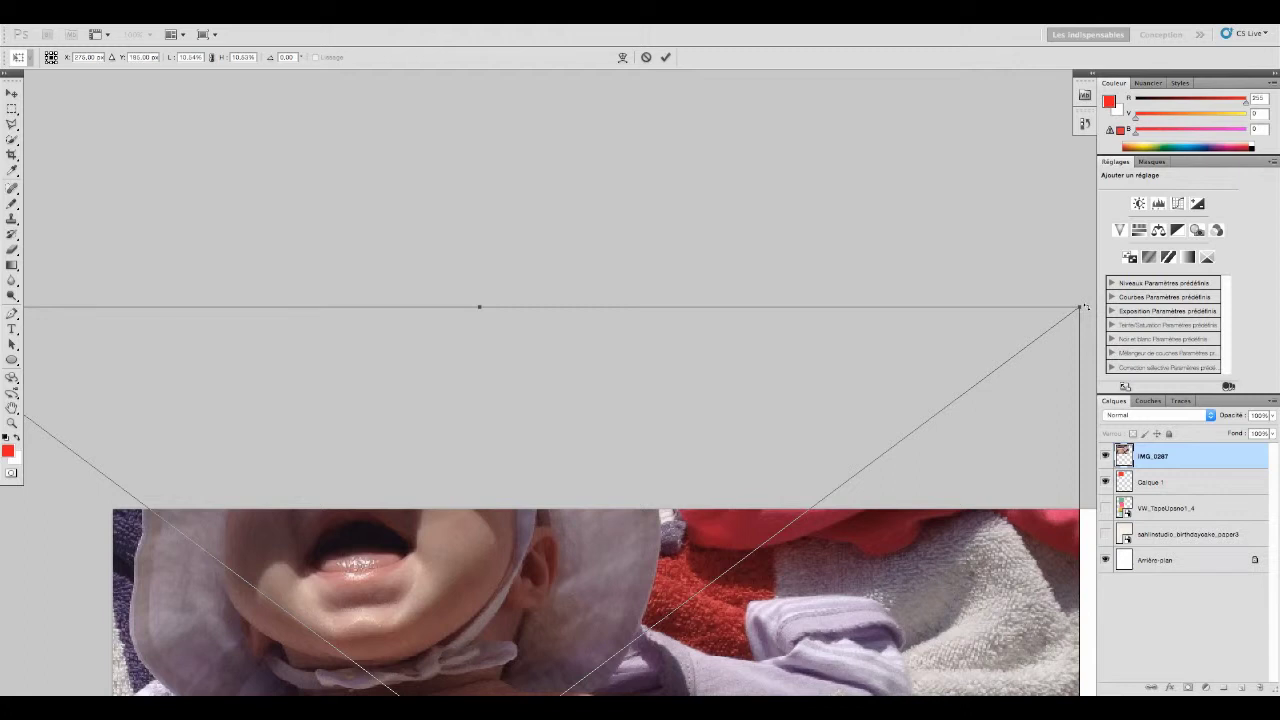
drag(1079, 306, 659, 596)
scroll(658, 597, down, 16)
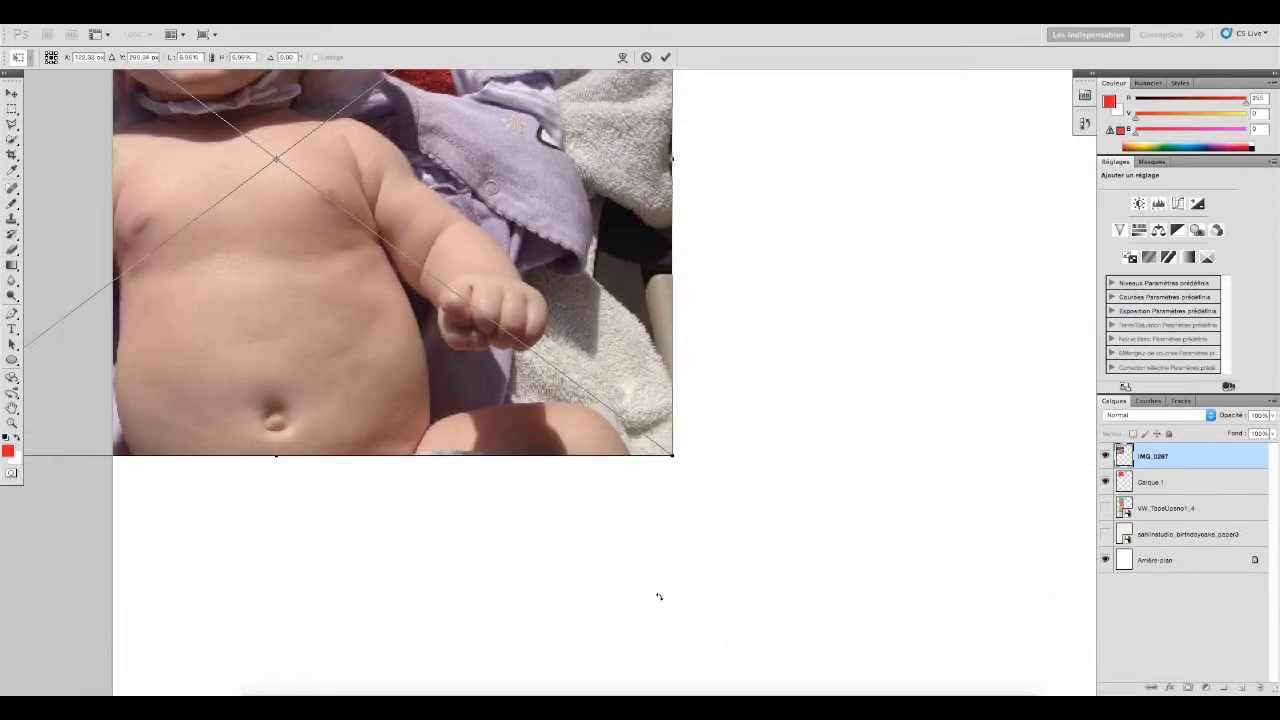
scroll(657, 597, up, 4)
scroll(657, 597, right, 1)
drag(588, 328, 879, 395)
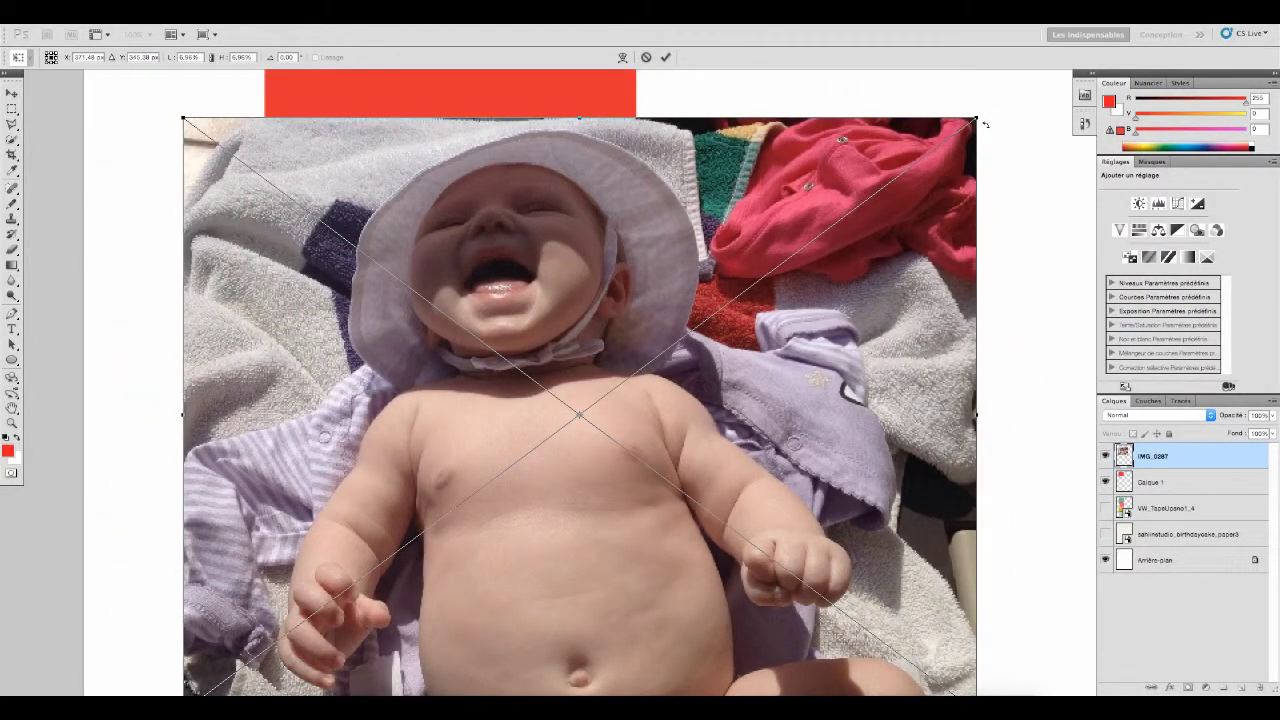
drag(978, 118, 686, 336)
scroll(727, 339, up, 3)
drag(508, 628, 543, 305)
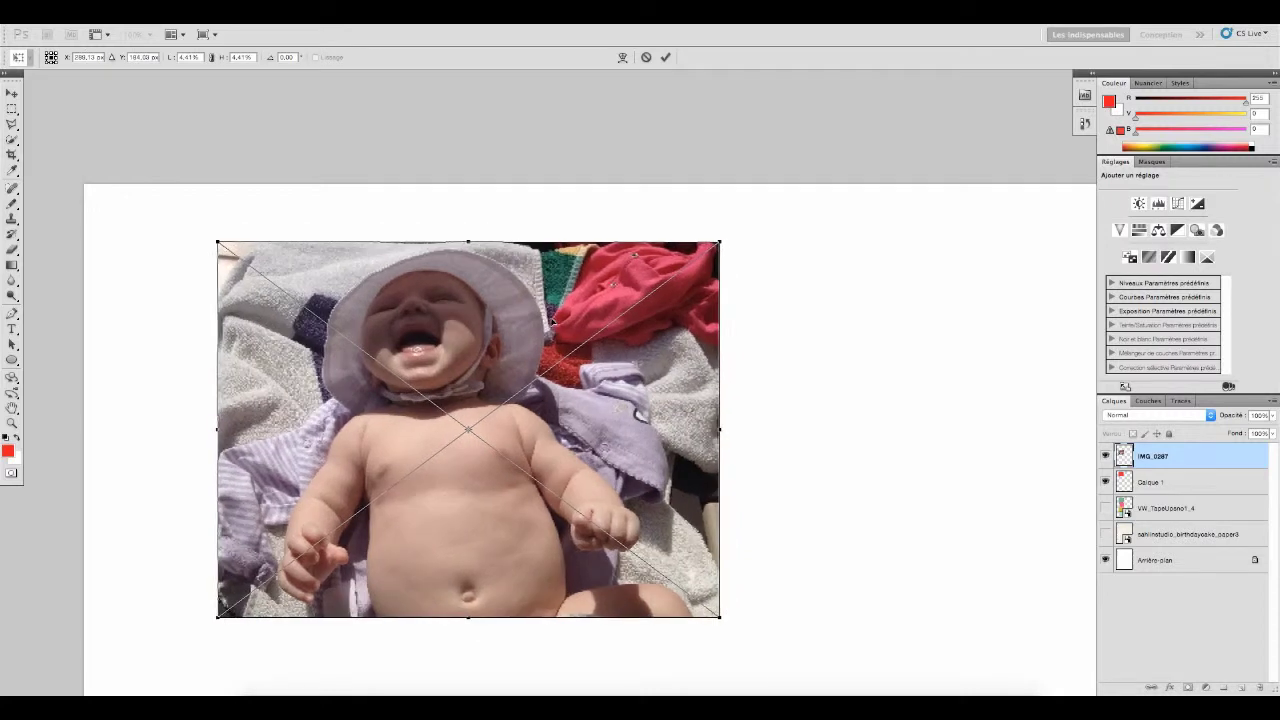
Step: Rescale the placed photo proportionally to about 4.3% and align it over the red shape
drag(720, 243, 685, 245)
drag(622, 314, 618, 326)
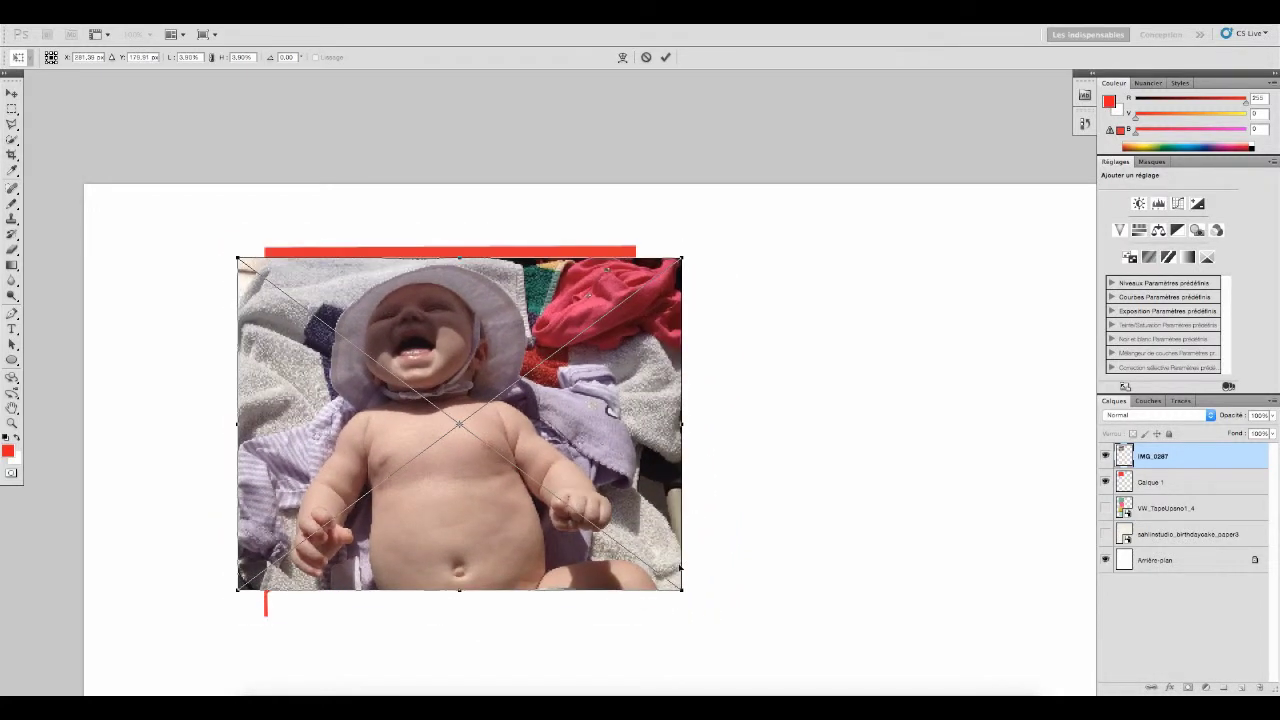
drag(685, 596, 723, 623)
mouse_move(614, 532)
mouse_down()
mouse_move(606, 512)
mouse_move(595, 530)
mouse_move(612, 522)
mouse_up()
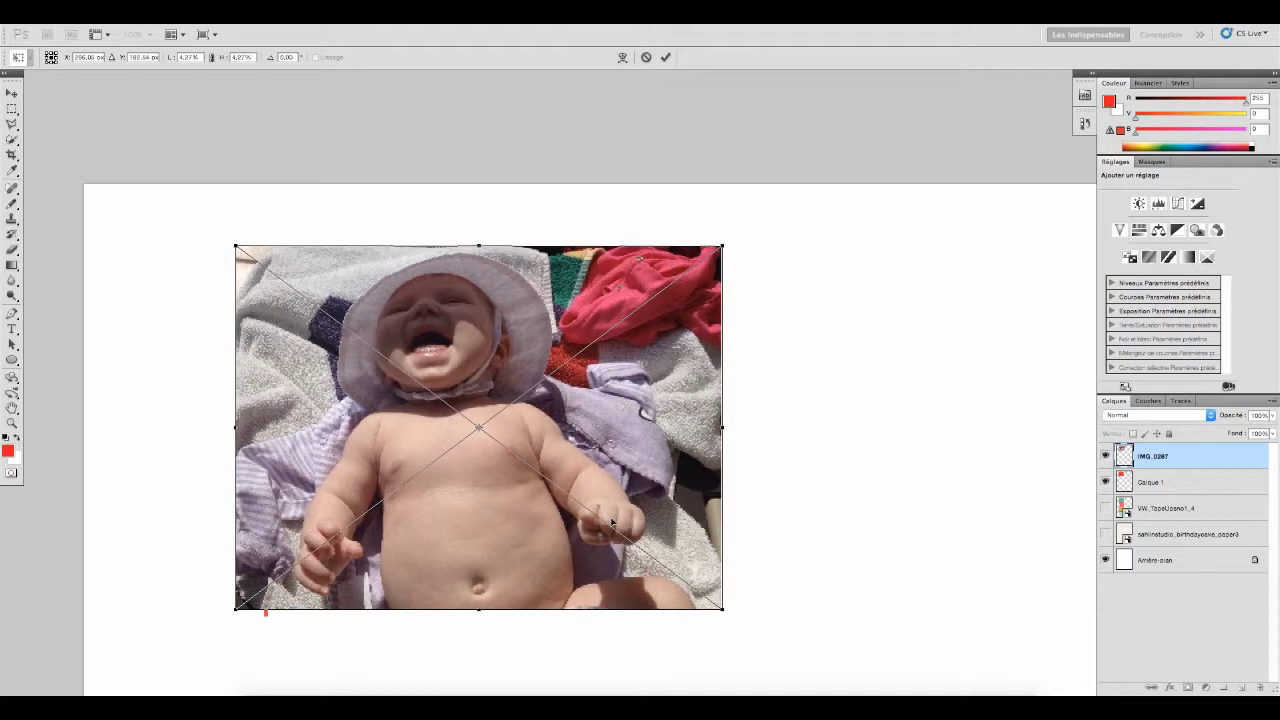
scroll(690, 345, left, 1)
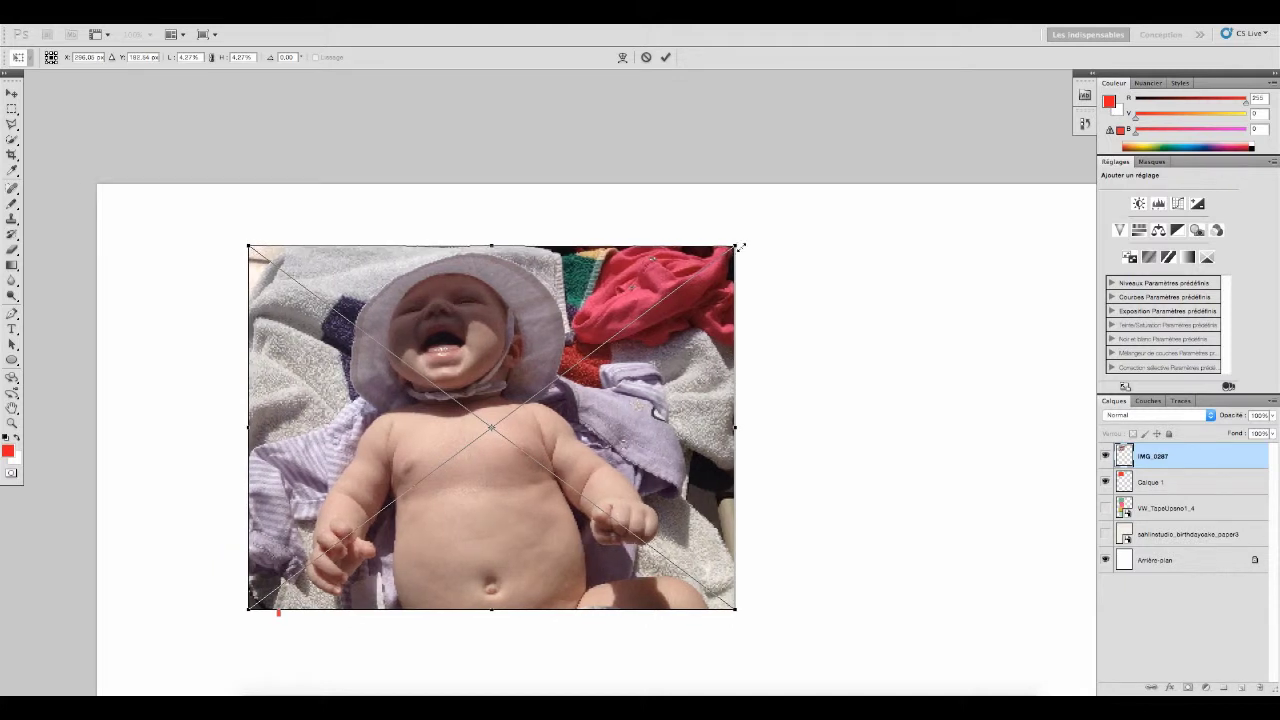
drag(738, 242, 742, 246)
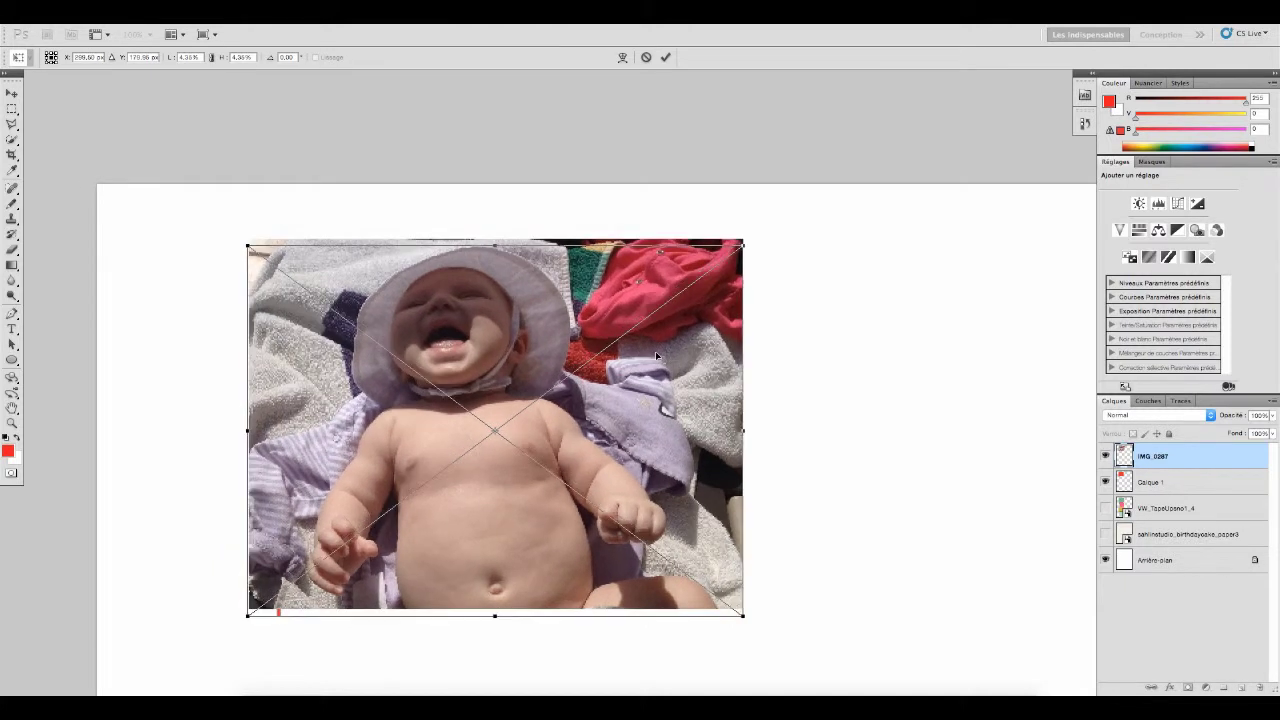
Step: Shift the photo slightly left so it covers the whole red shape, and confirm its placement
right_click(645, 391)
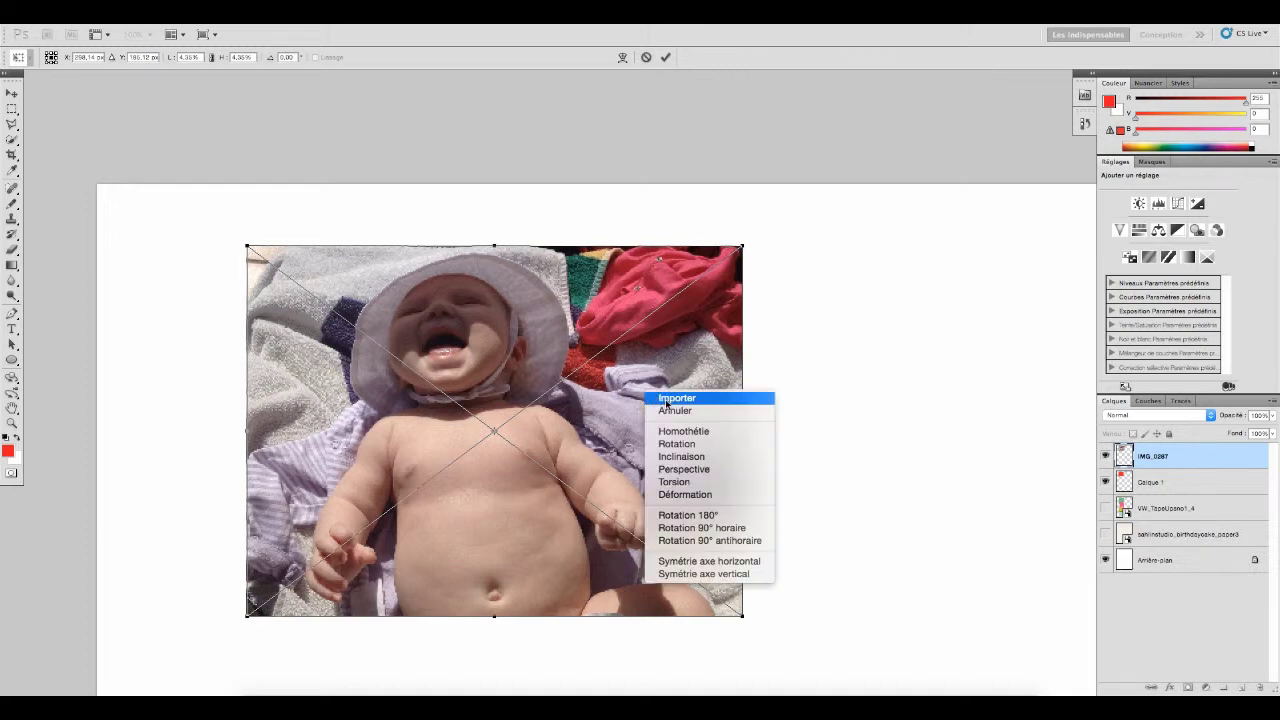
click(622, 371)
mouse_move(654, 383)
mouse_down()
mouse_move(988, 383)
mouse_move(540, 405)
mouse_move(570, 323)
mouse_move(648, 432)
mouse_move(645, 381)
mouse_up()
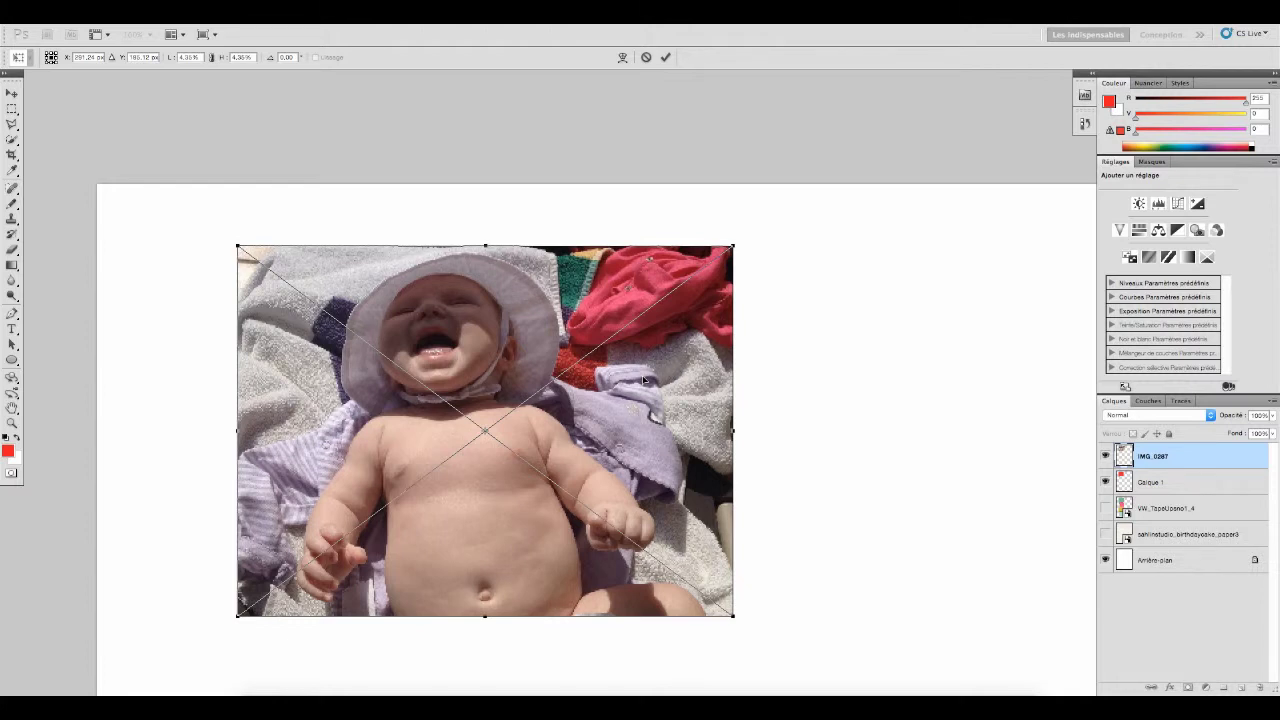
right_click(707, 398)
click(726, 403)
key(l)
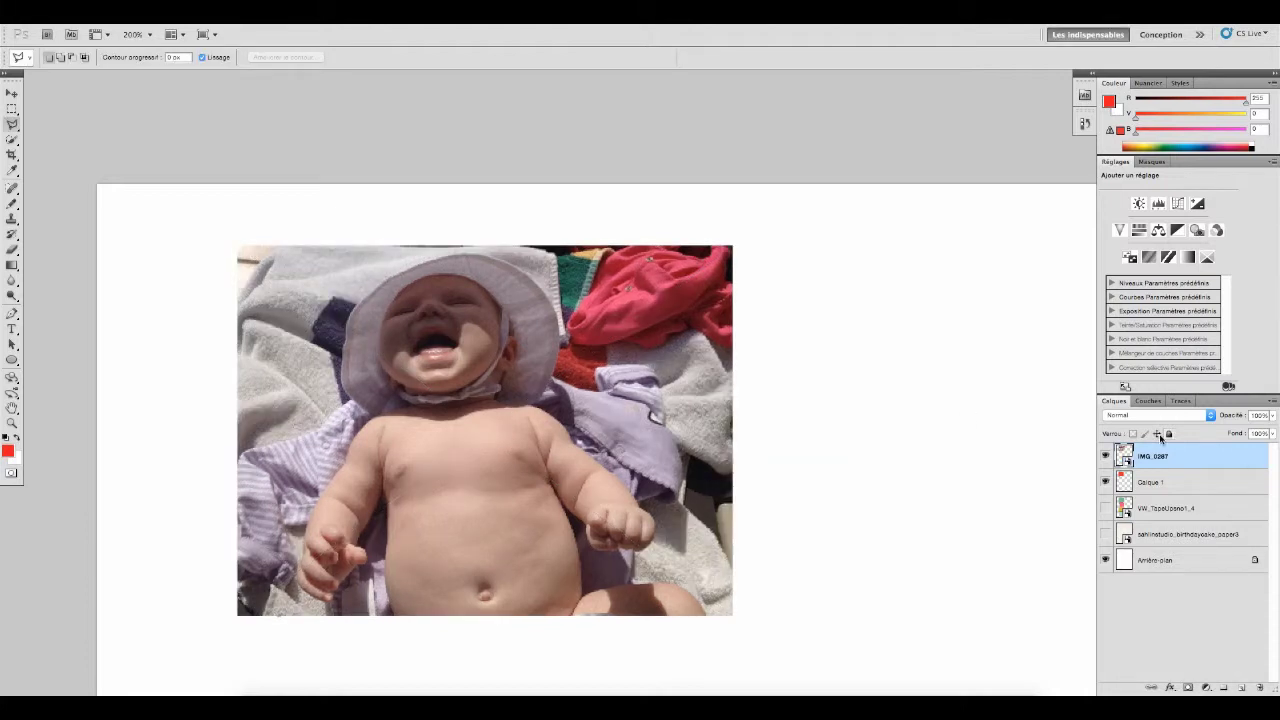
Step: Clip the IMG_0287 photo to the red shape layer with a clipping mask
click(12, 107)
click(12, 92)
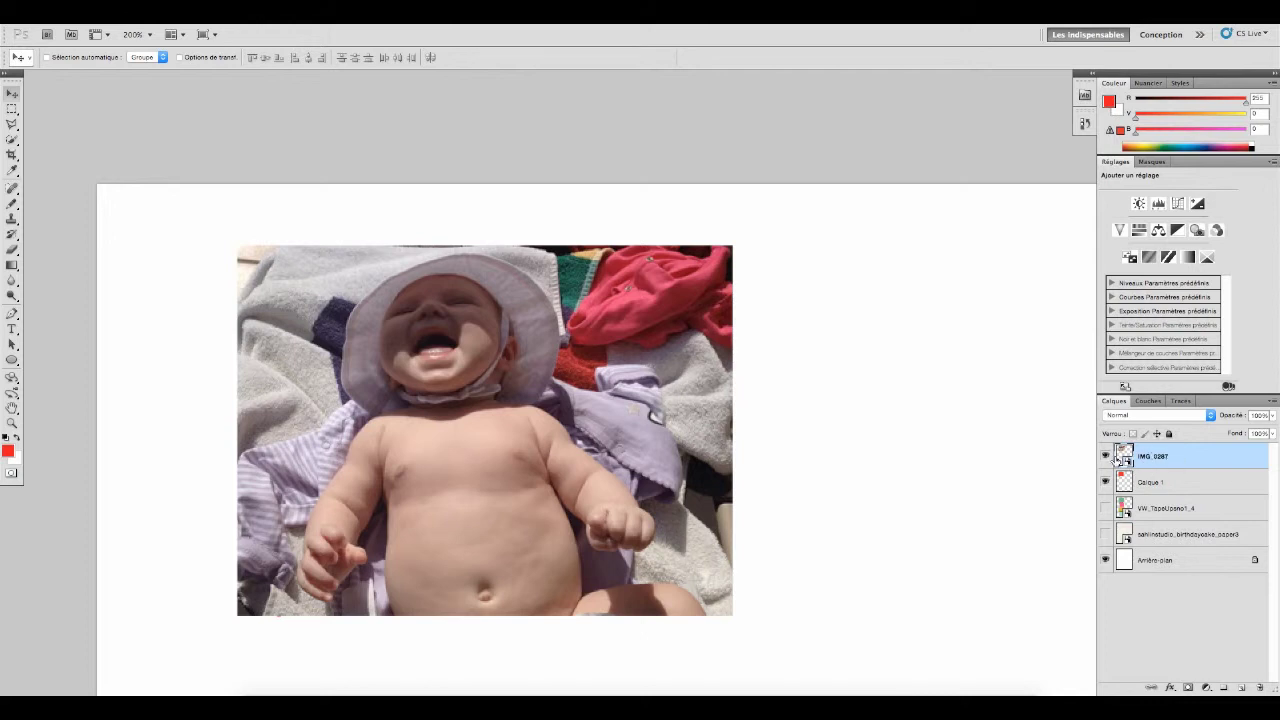
right_click(1198, 472)
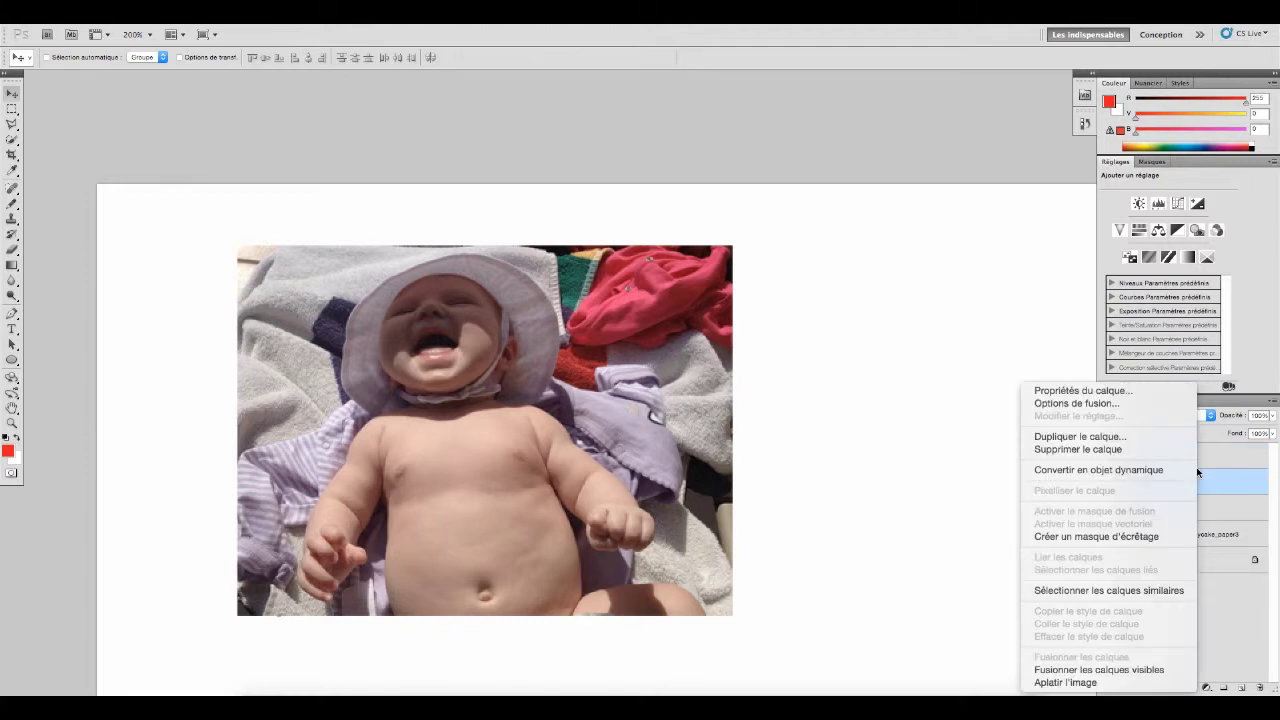
click(1211, 478)
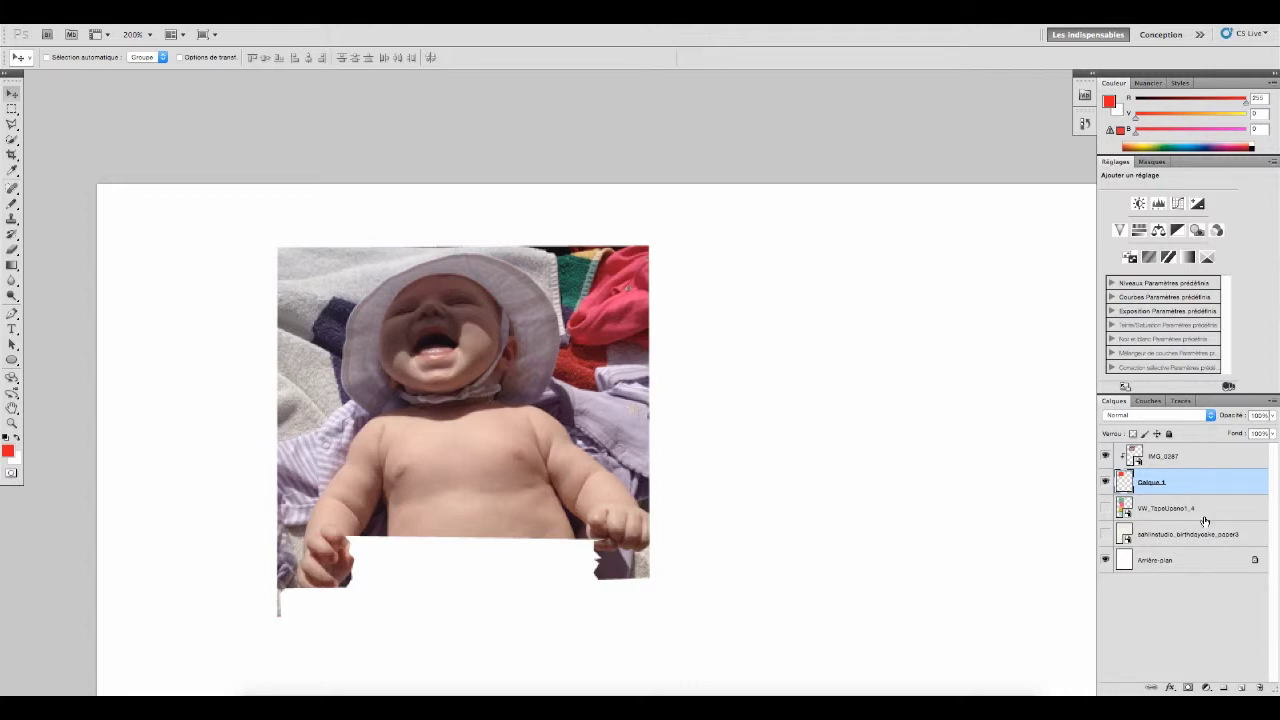
Step: Show the VW_TapeUpsno1_4 template and grid paper layers again and check the whole card at 100%
drag(1107, 513, 1107, 538)
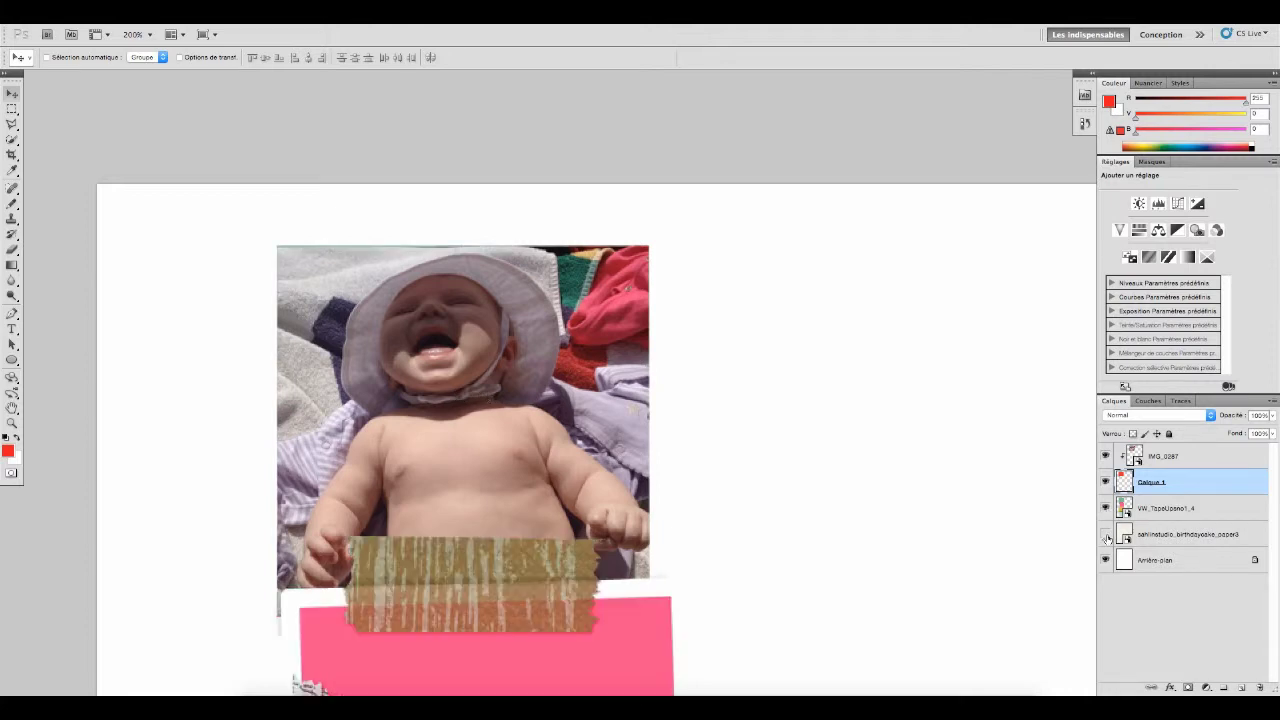
click(1106, 536)
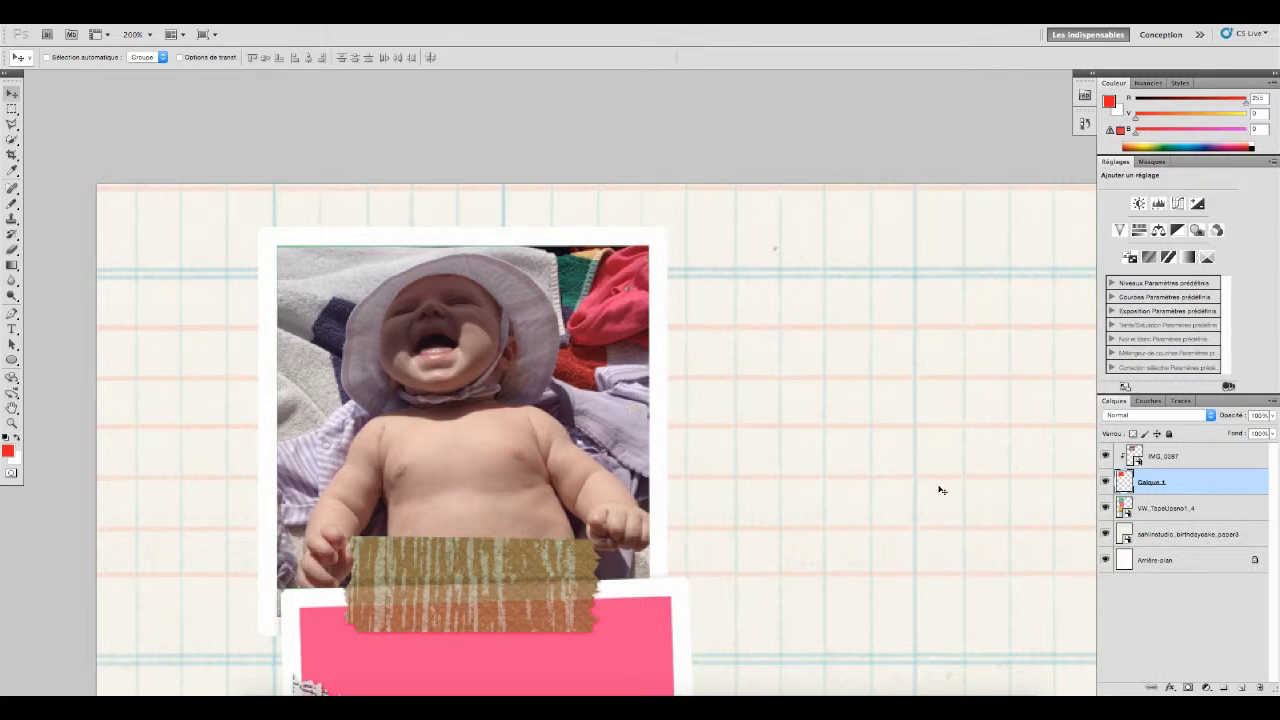
click(124, 33)
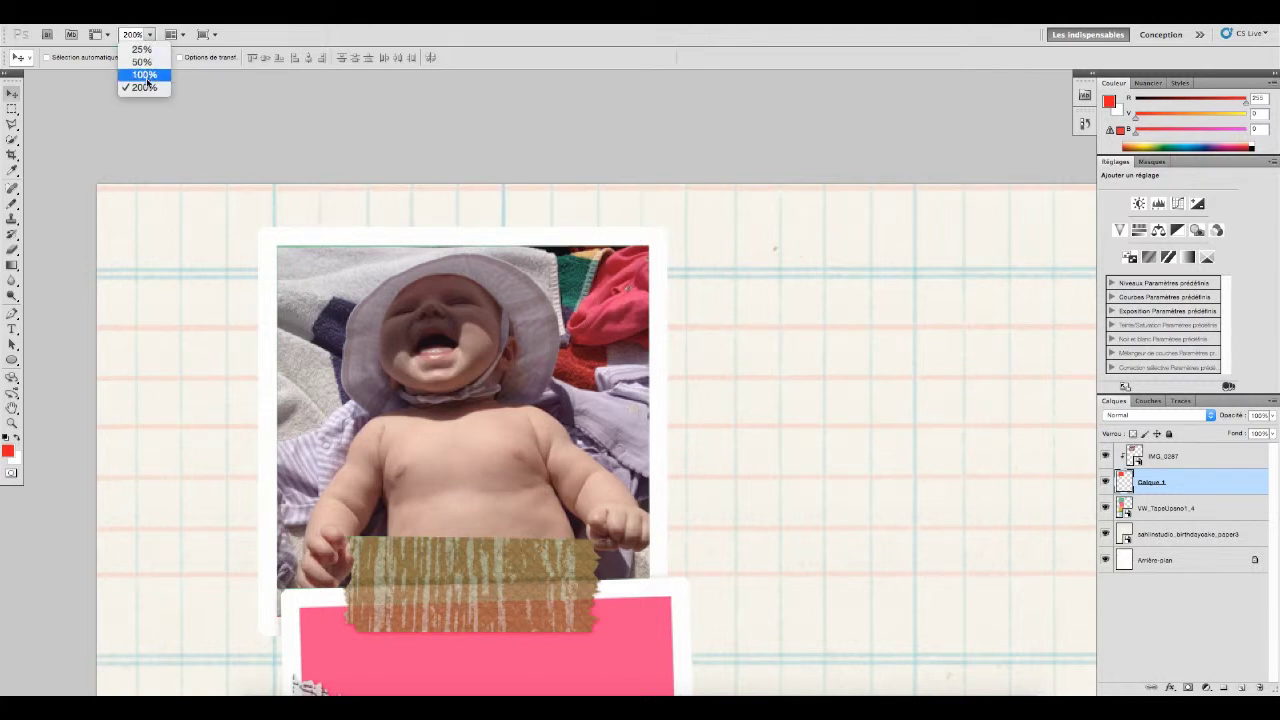
click(145, 75)
scroll(803, 375, down, 6)
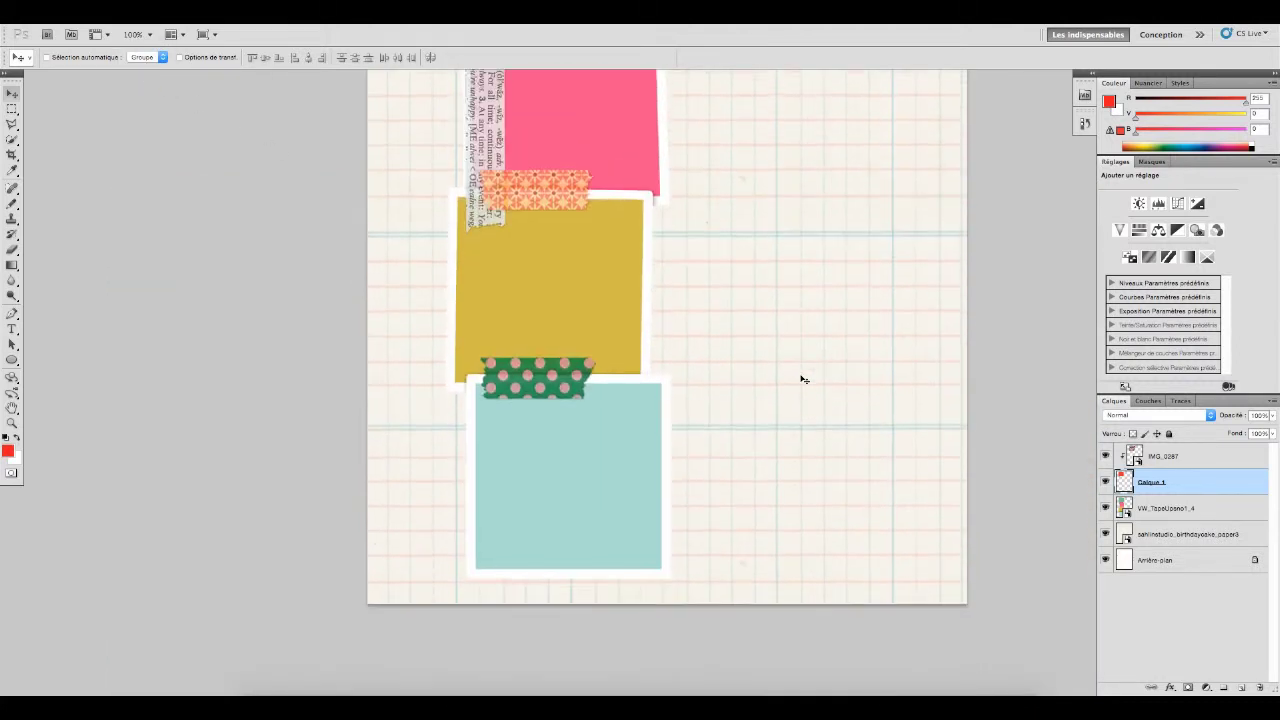
scroll(803, 378, up, 3)
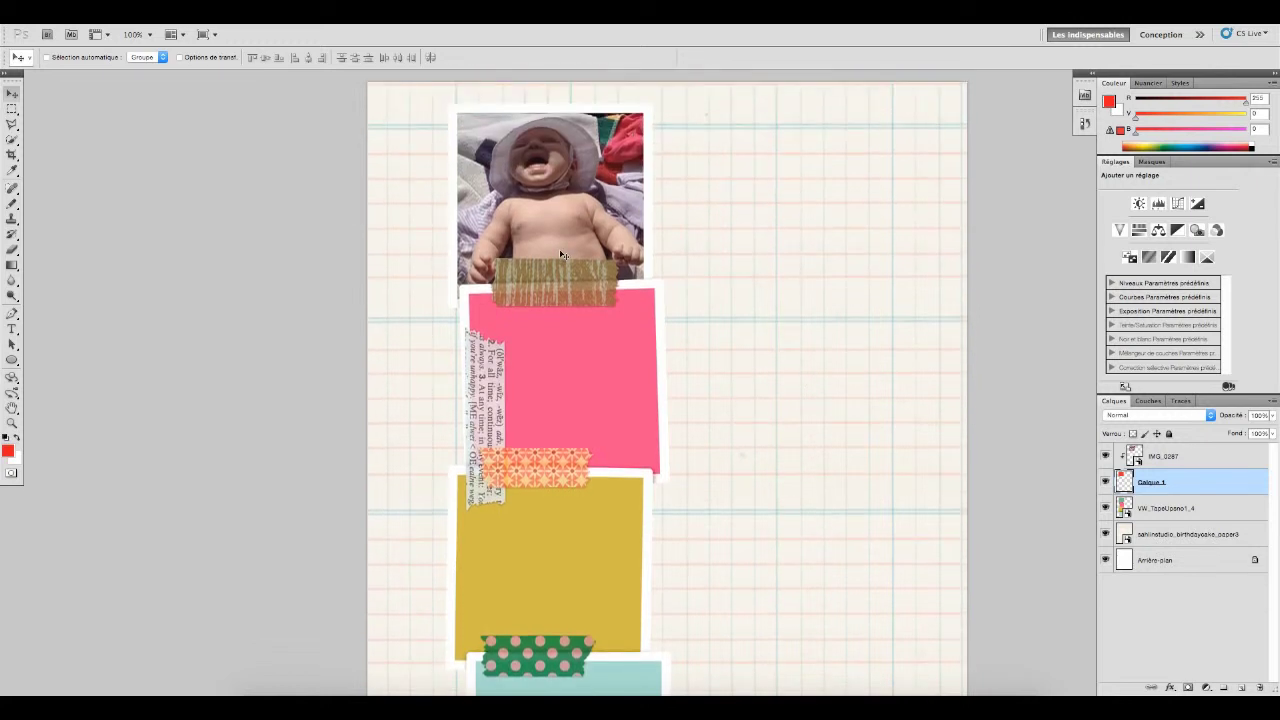
Step: Nudge the Calque 1 shape slightly up and left in its frame, and move the clipped photo a little to the right
click(149, 35)
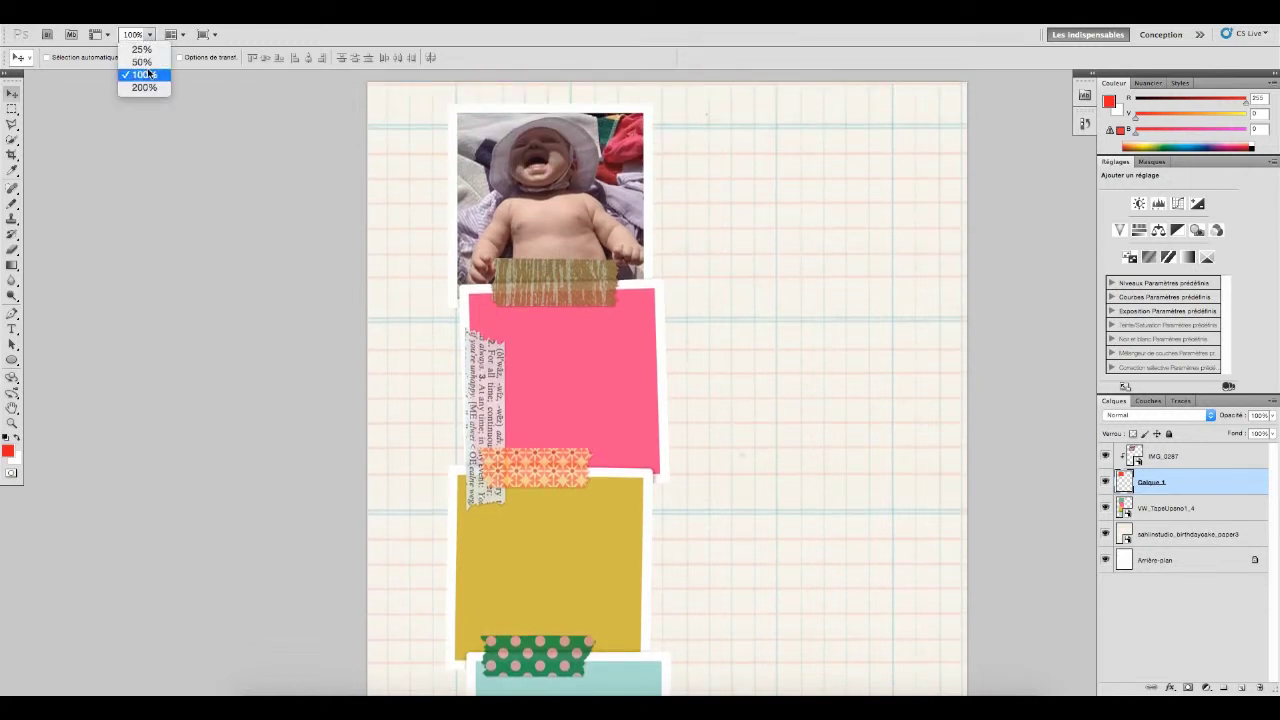
click(145, 87)
scroll(642, 212, up, 5)
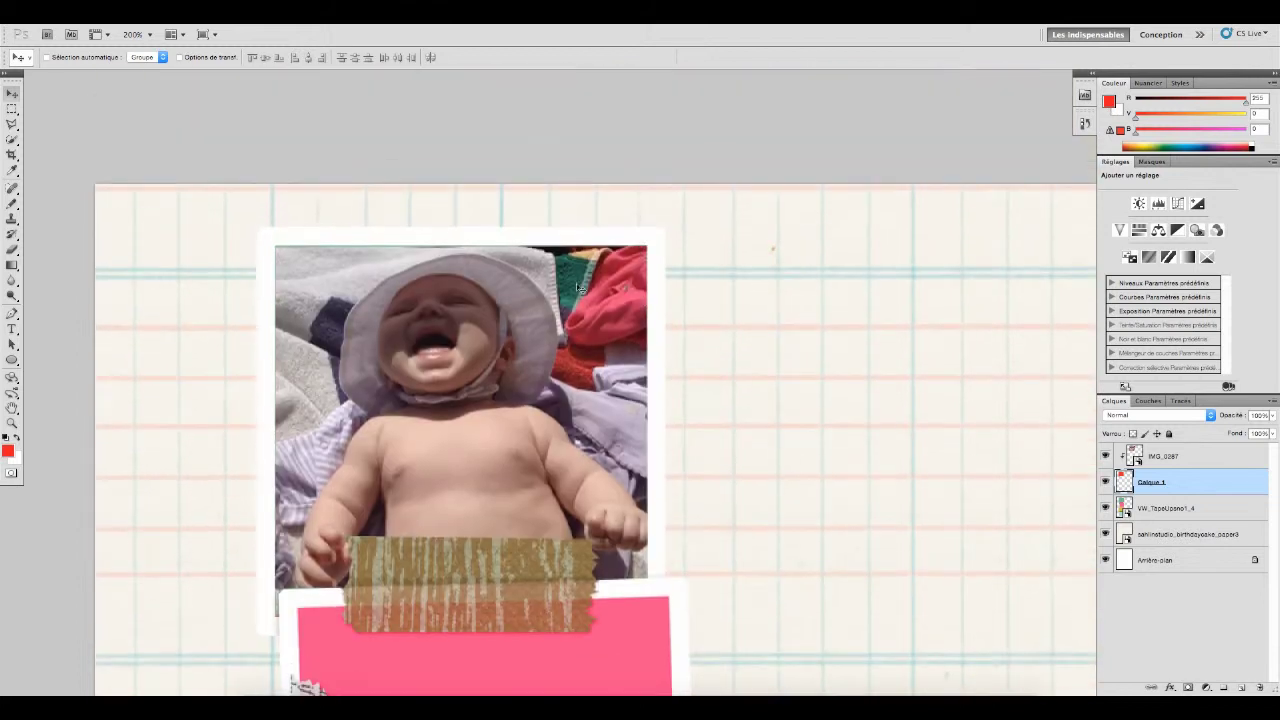
mouse_move(485, 337)
mouse_down()
mouse_move(461, 359)
mouse_move(565, 353)
mouse_move(416, 263)
mouse_move(367, 377)
mouse_move(484, 335)
mouse_up()
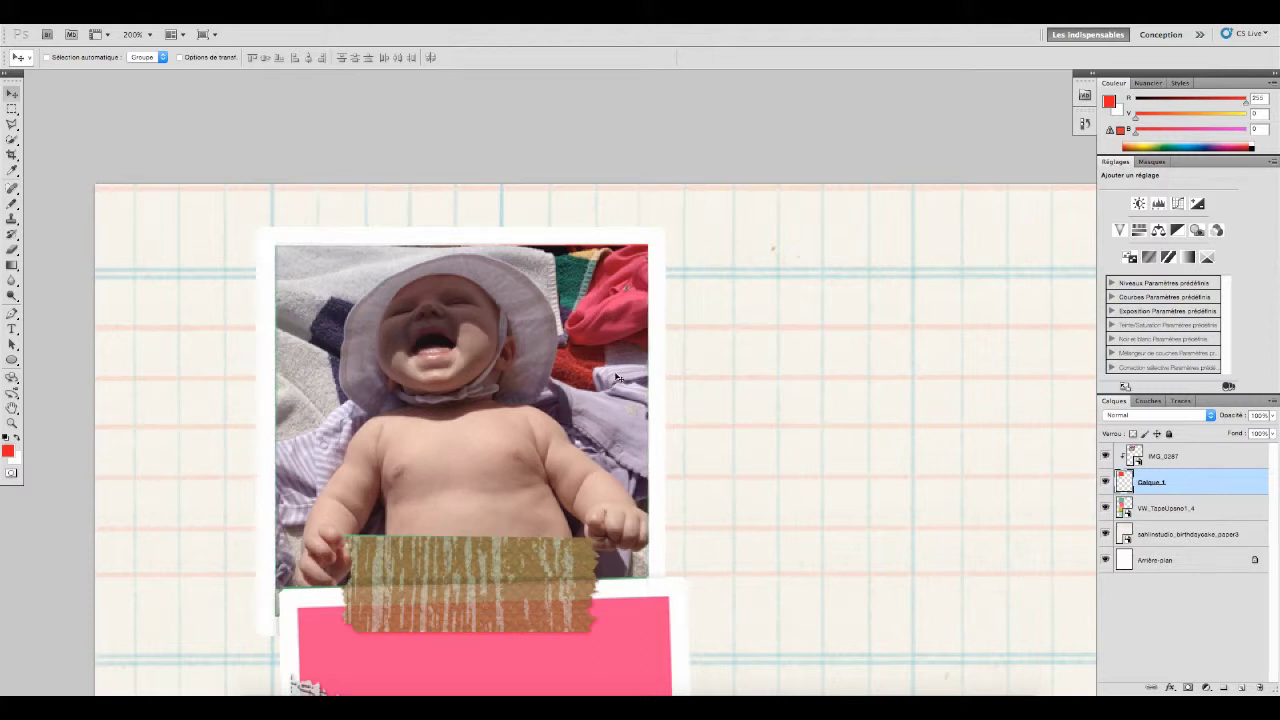
click(1193, 460)
mouse_move(487, 393)
mouse_down()
mouse_move(621, 392)
mouse_move(587, 379)
mouse_move(291, 379)
mouse_move(367, 390)
mouse_move(585, 355)
mouse_move(480, 387)
mouse_move(248, 377)
mouse_move(528, 386)
mouse_move(505, 389)
mouse_up()
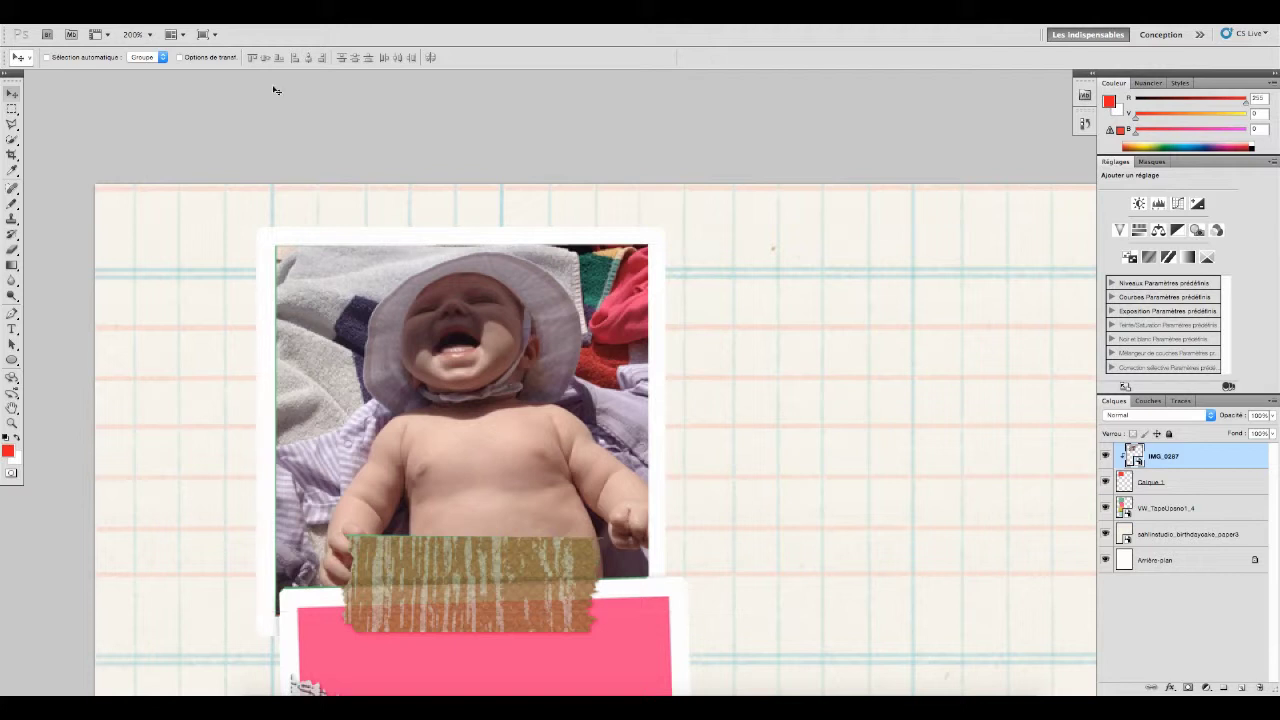
Step: Hide the grid paper and Calque 1 layers, leaving the photo template visible around the pink frame at 200%
click(148, 38)
click(150, 78)
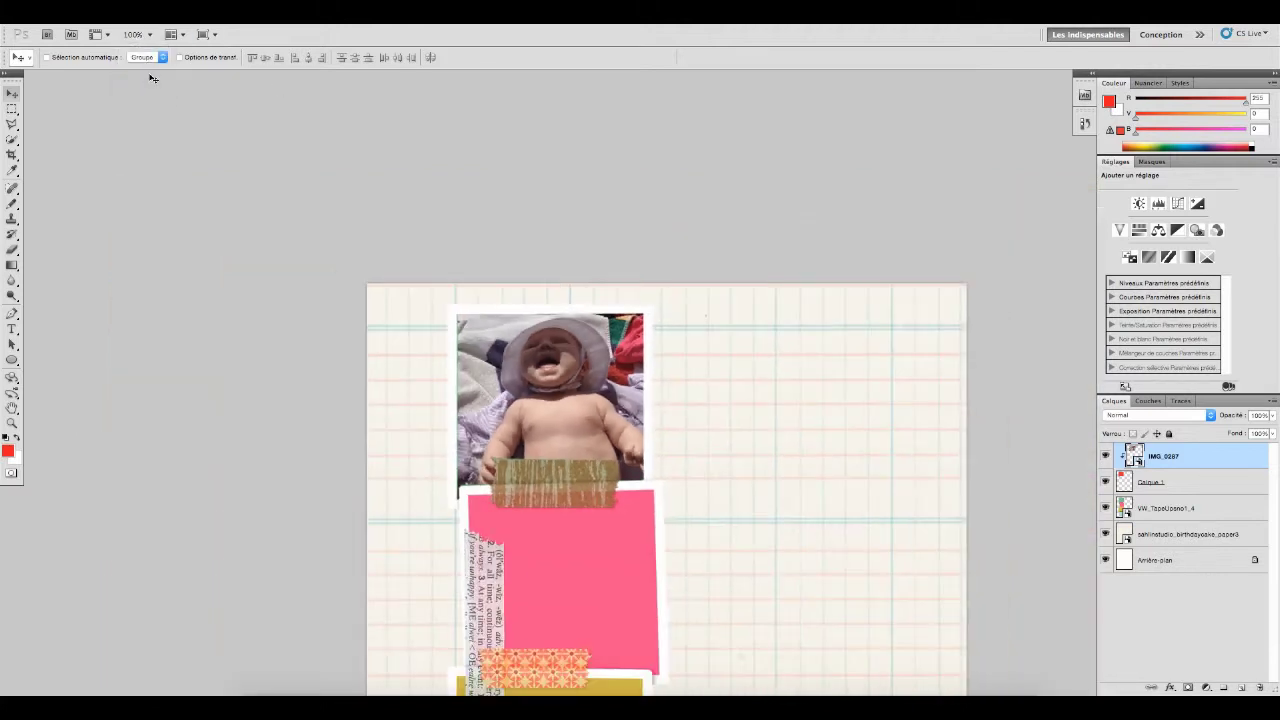
scroll(728, 308, down, 6)
scroll(728, 308, up, 3)
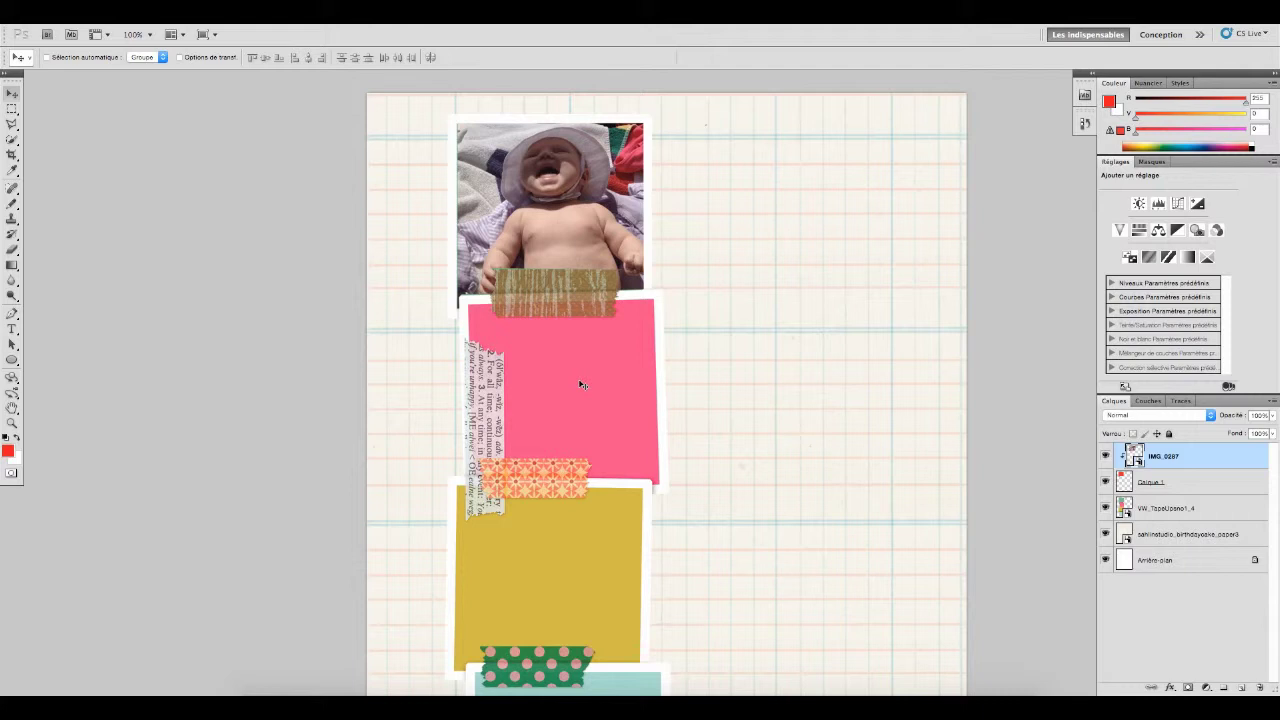
scroll(582, 380, down, 3)
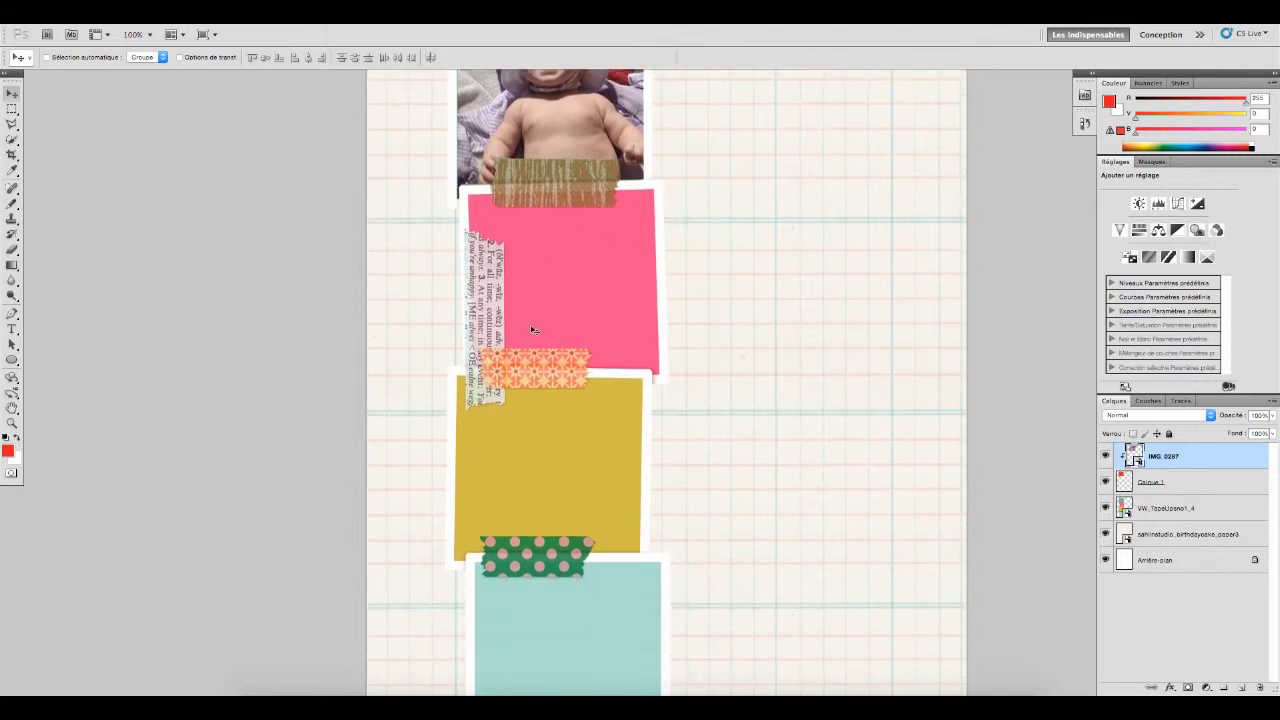
click(149, 35)
click(143, 87)
scroll(523, 249, up, 3)
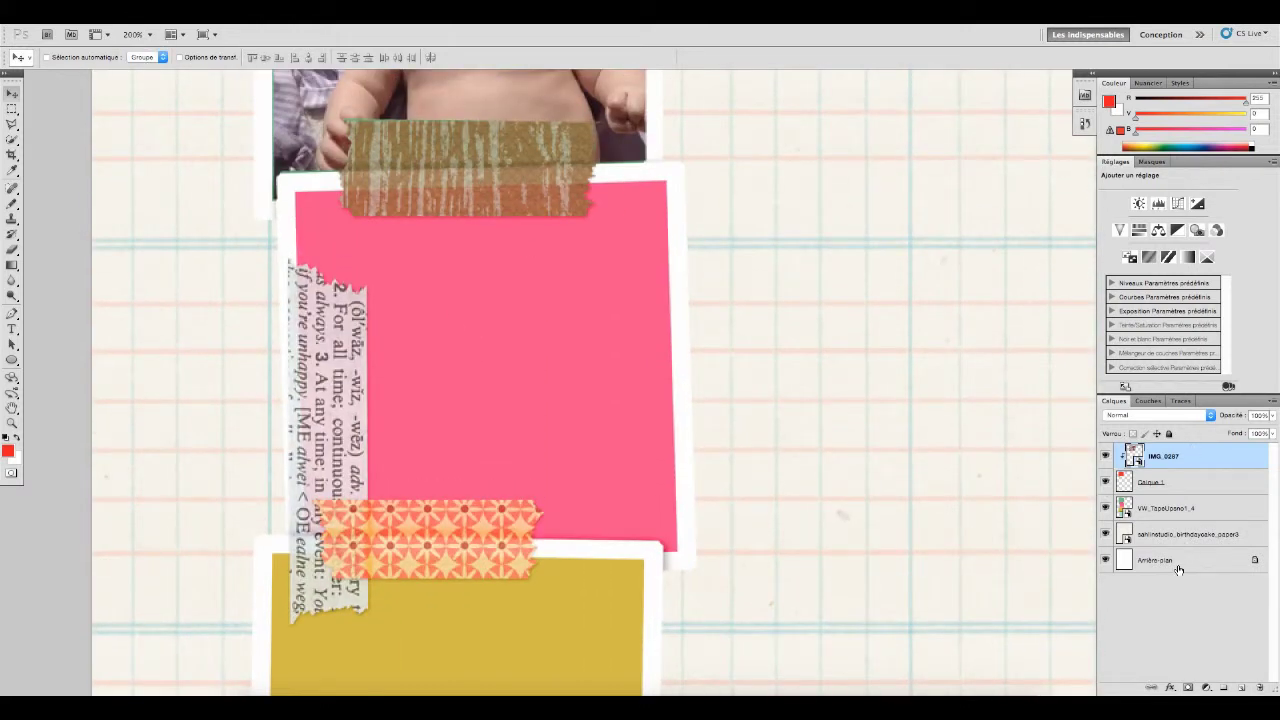
drag(1106, 534, 1106, 487)
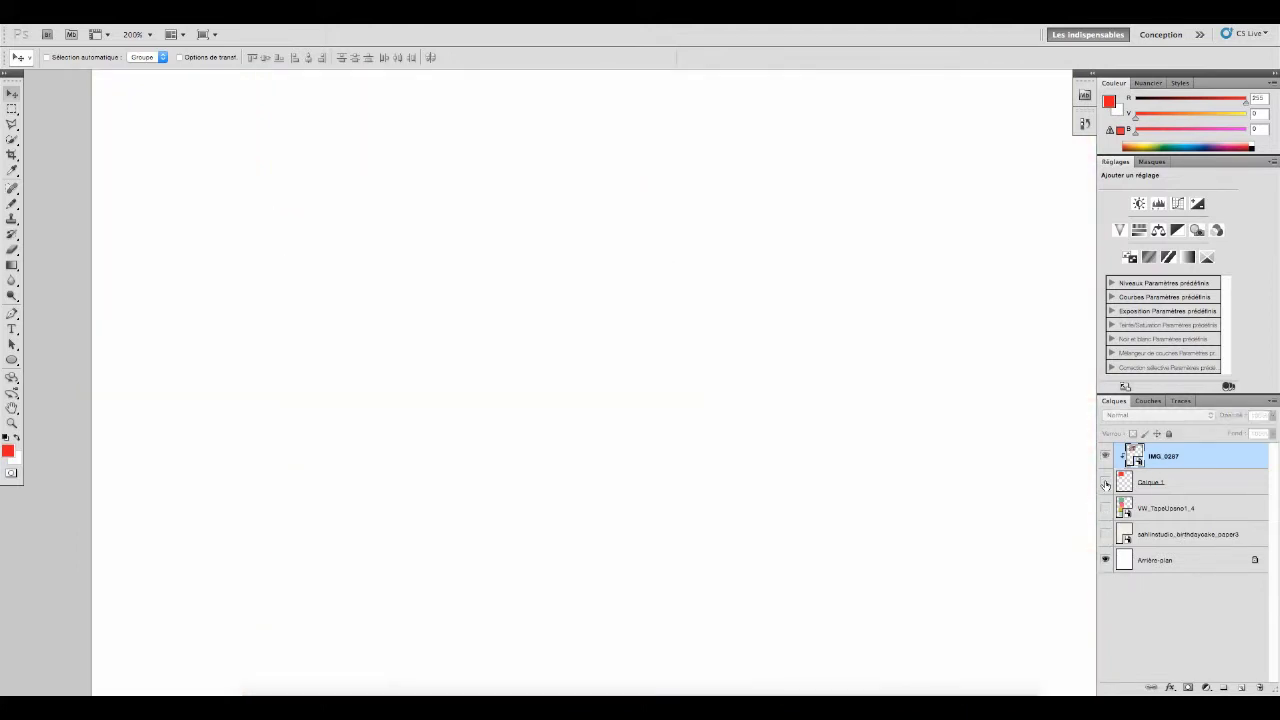
click(1106, 512)
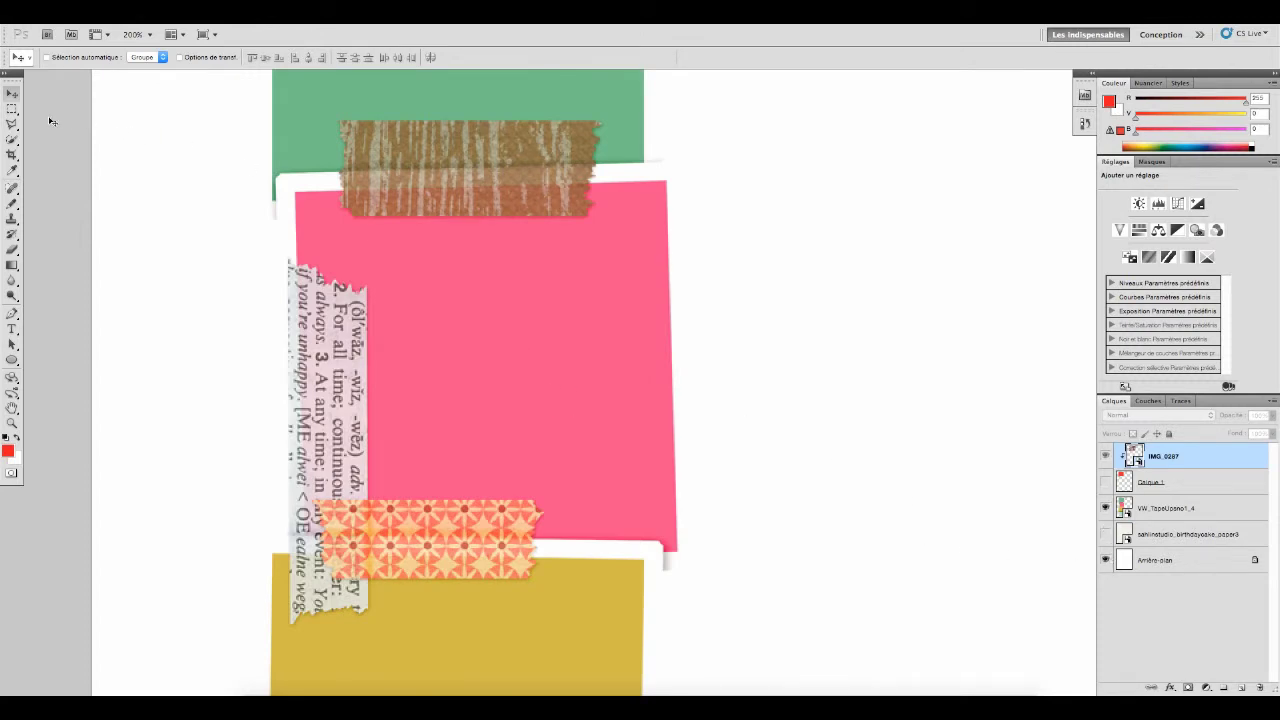
Step: Outline the visible pink area of the second frame with the Polygonal Lasso, following the edges of the tapes and text strip
click(12, 123)
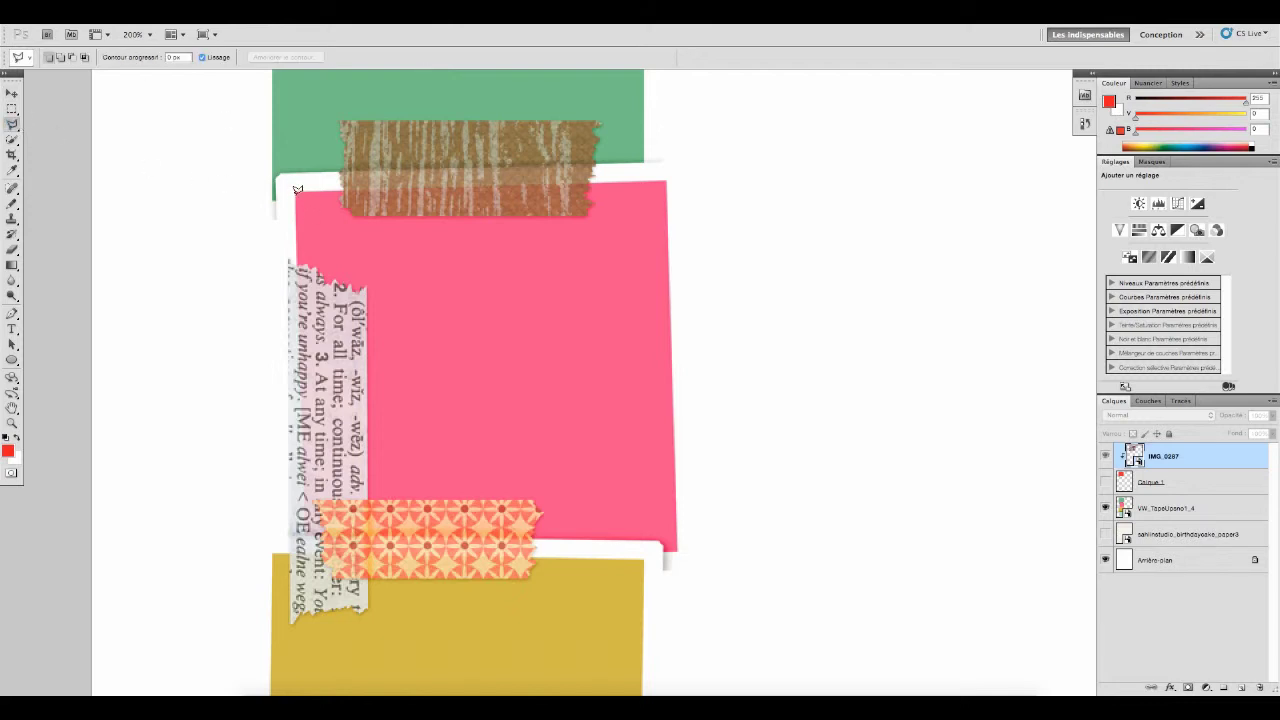
click(296, 187)
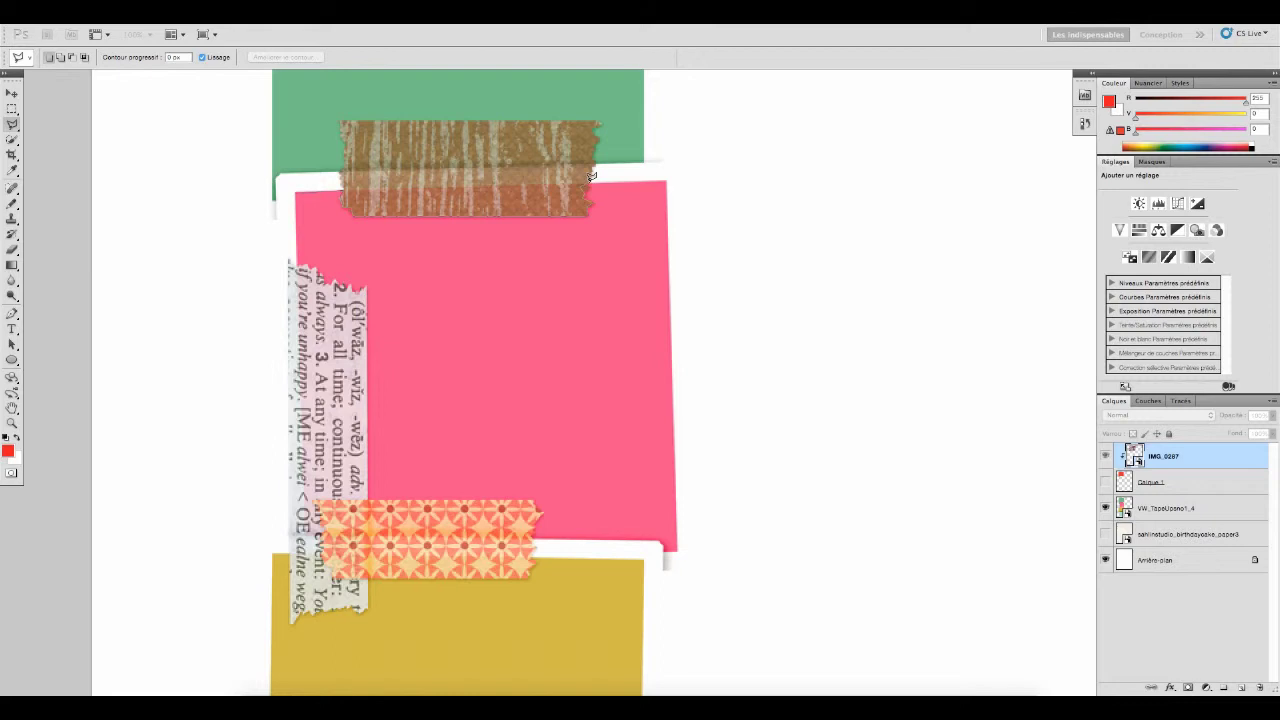
click(668, 180)
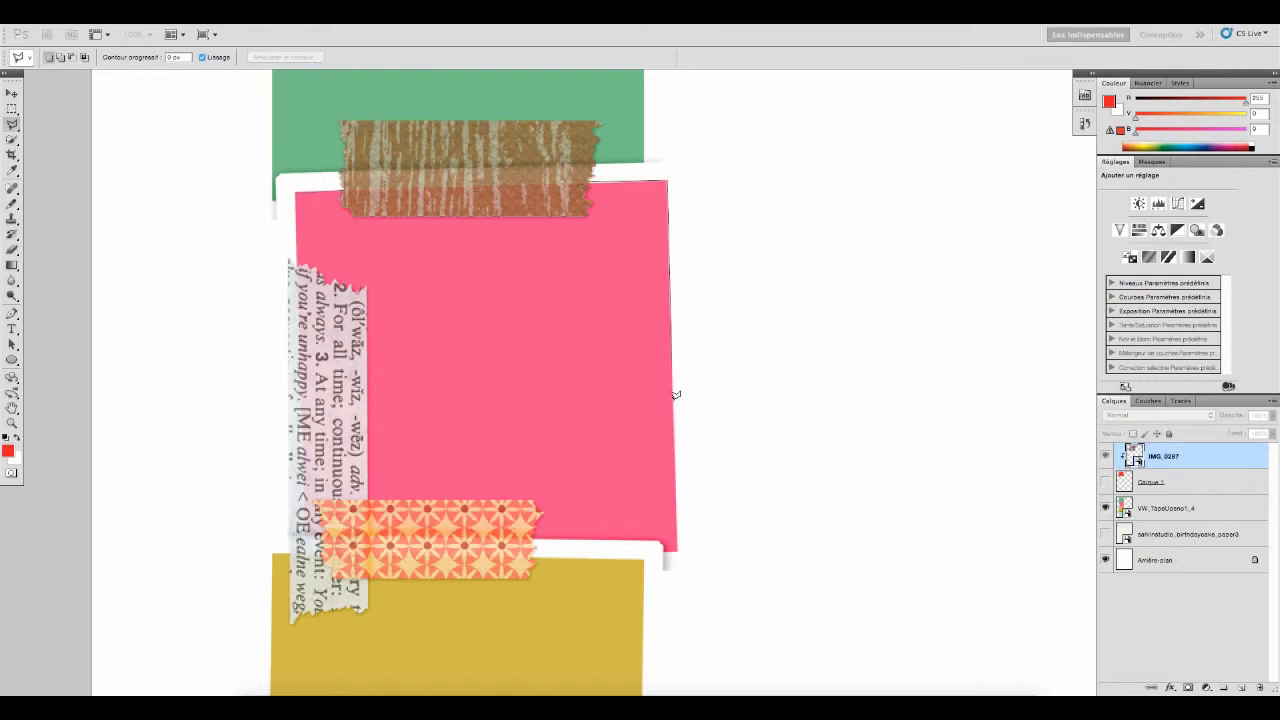
click(679, 545)
click(368, 495)
click(367, 287)
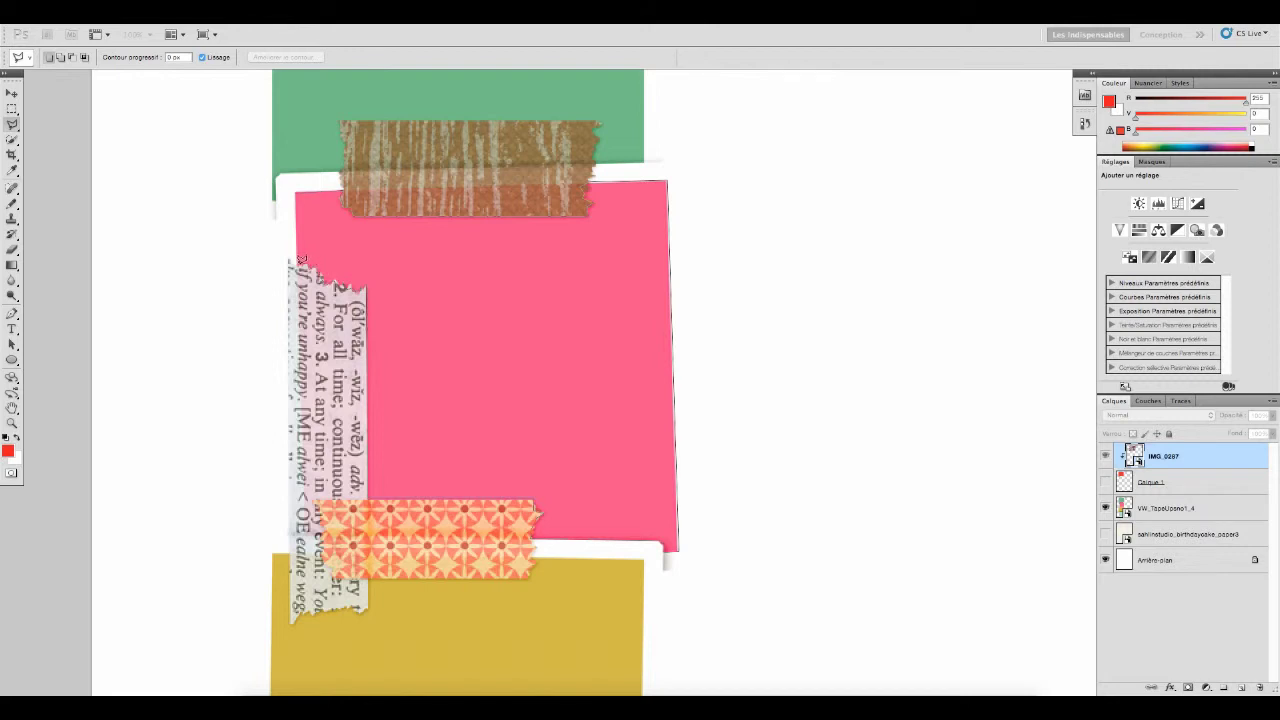
click(298, 187)
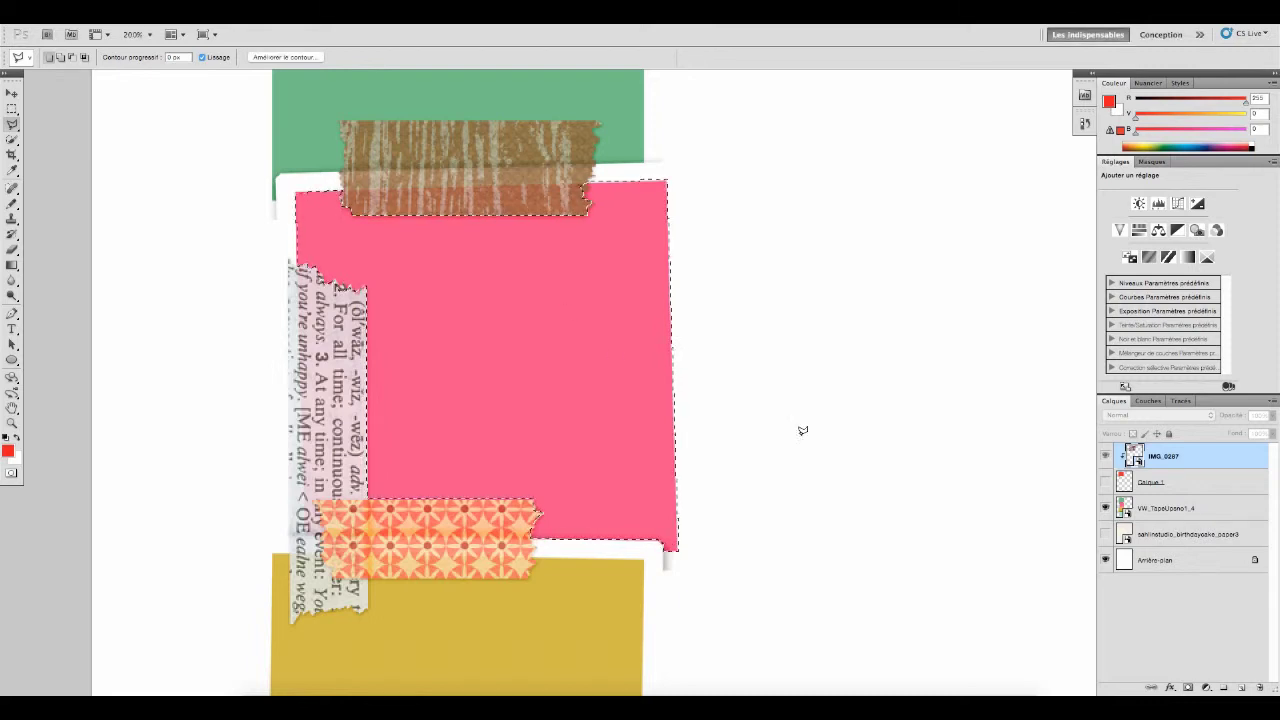
Step: Hide the photo template layer and add an empty layer named Calque 2 above the IMG_0287 photo
click(1105, 508)
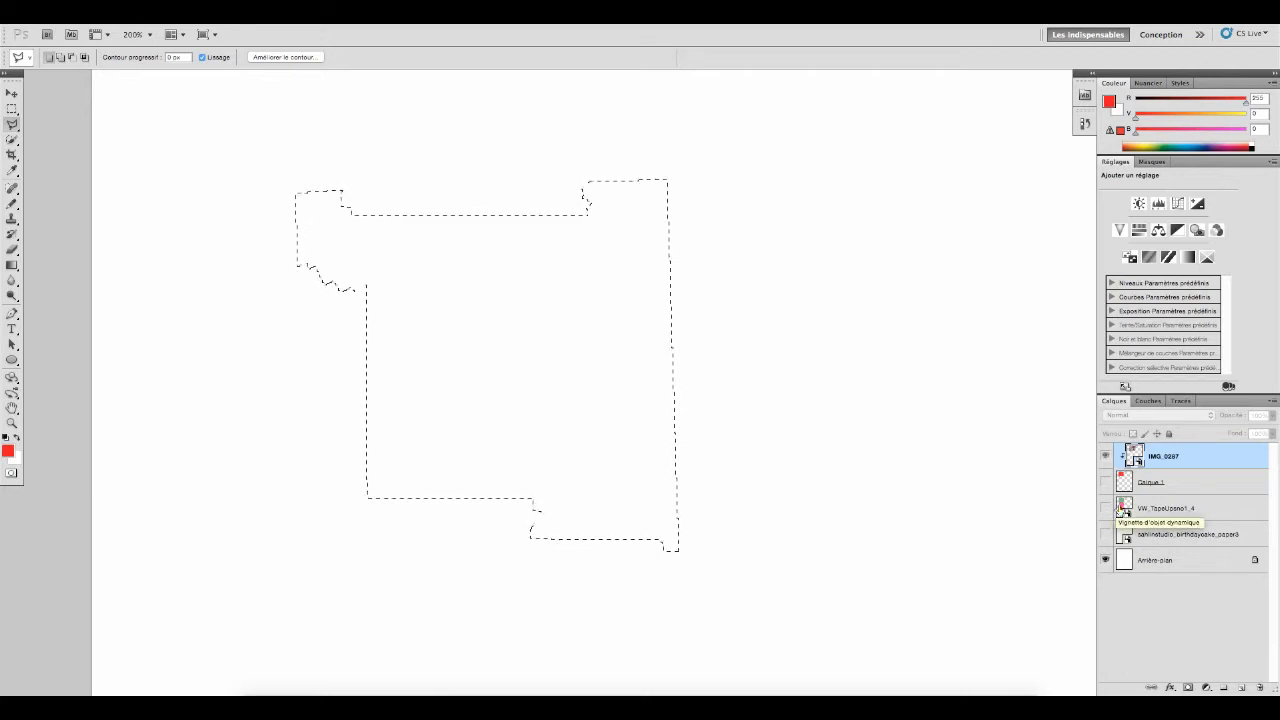
click(237, 14)
mouse_move(240, 32)
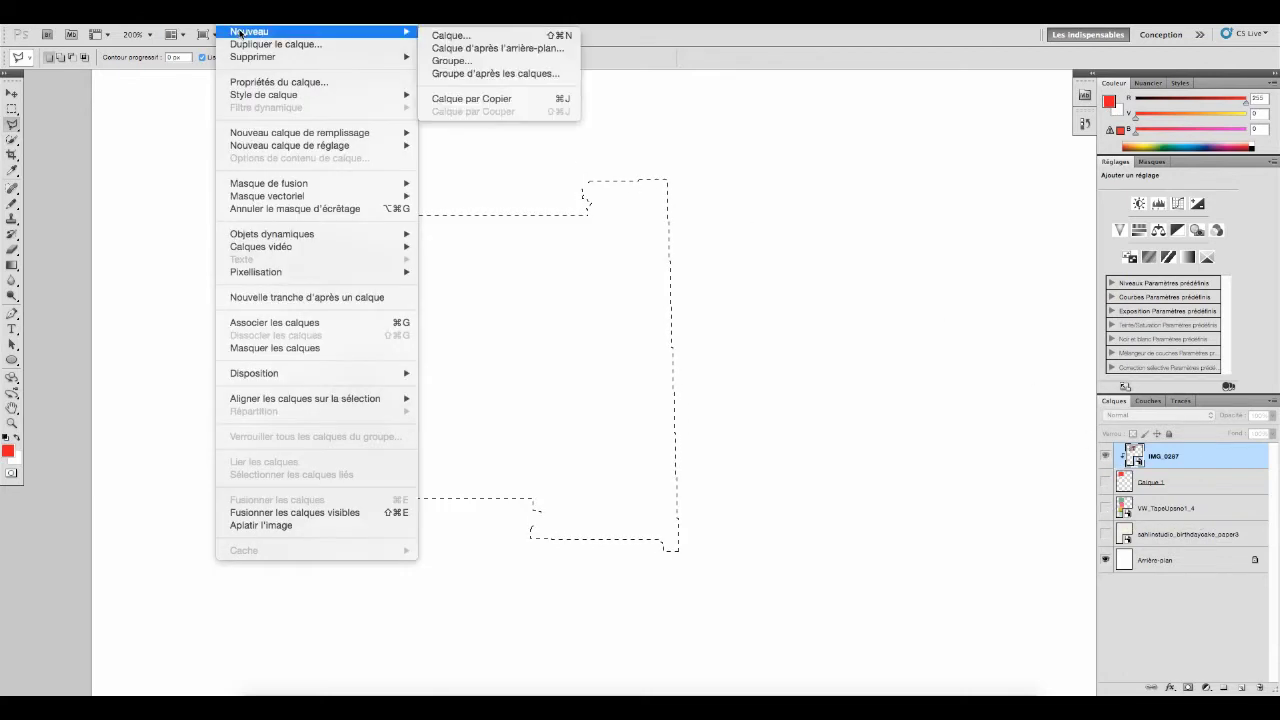
click(446, 36)
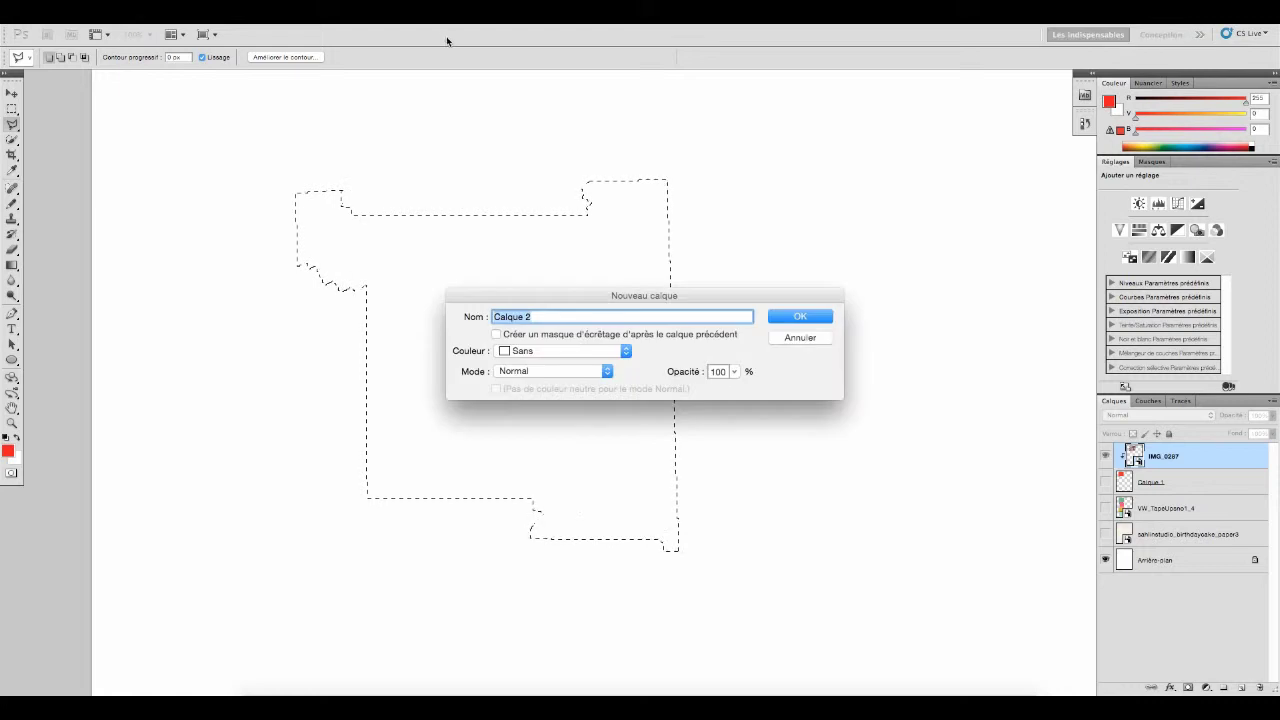
click(806, 318)
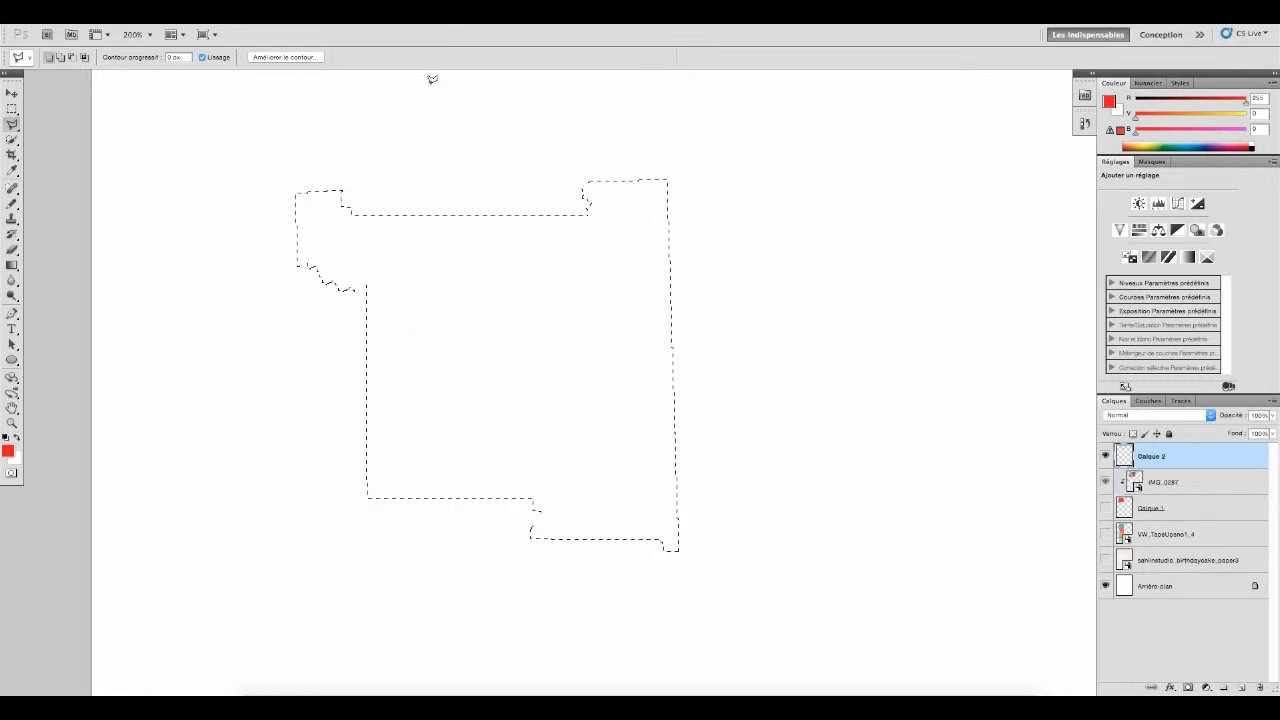
Step: Fill the frame-shaped selection on Calque 2 with red at 100% opacity in Normal mode
click(113, 20)
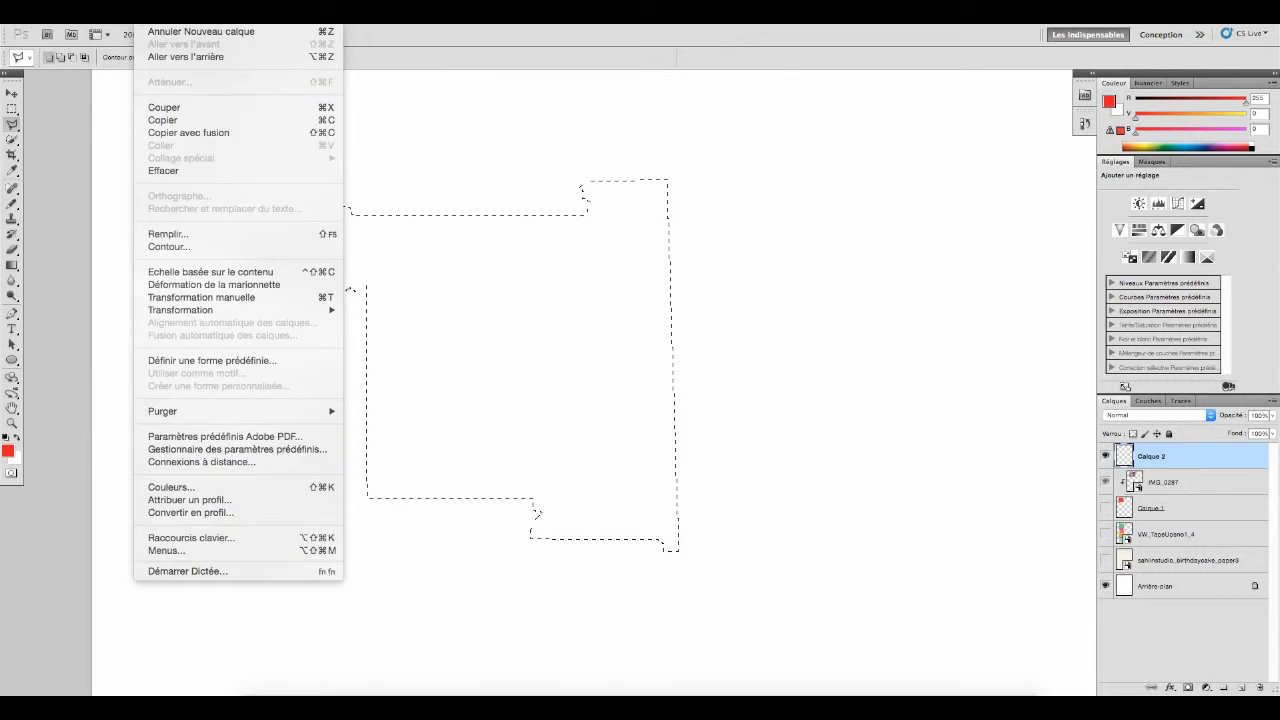
click(203, 236)
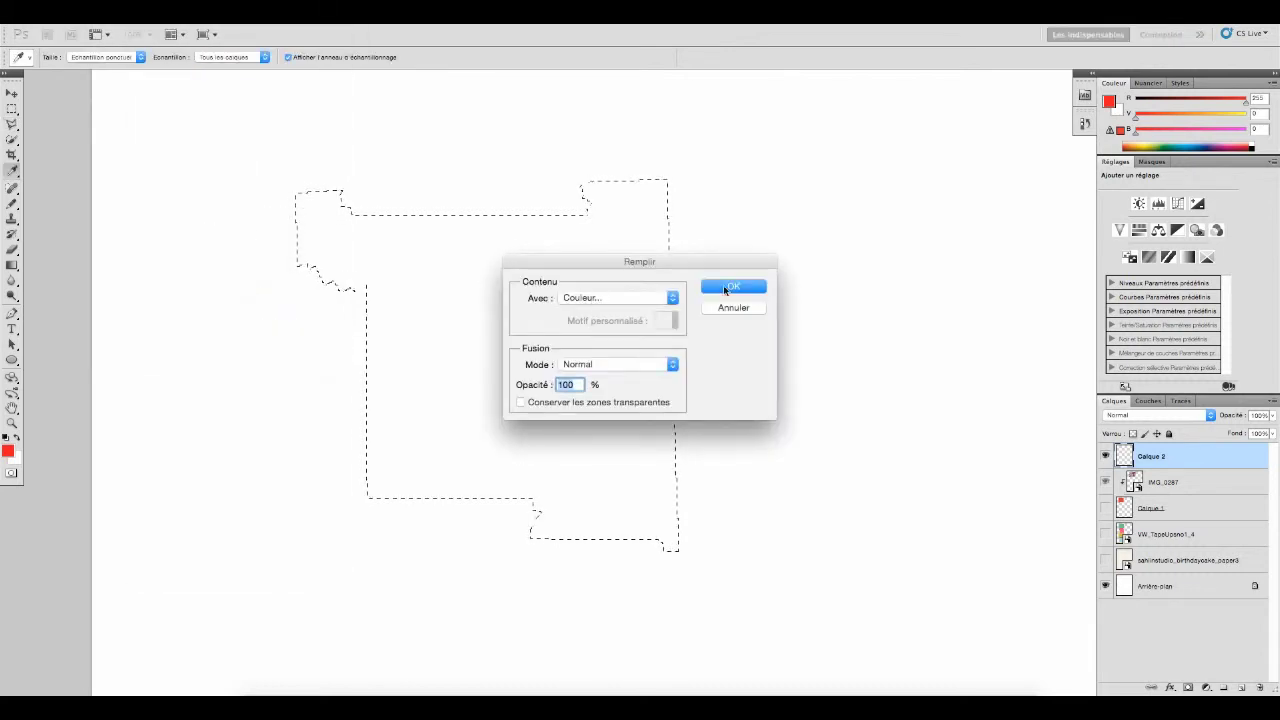
click(730, 287)
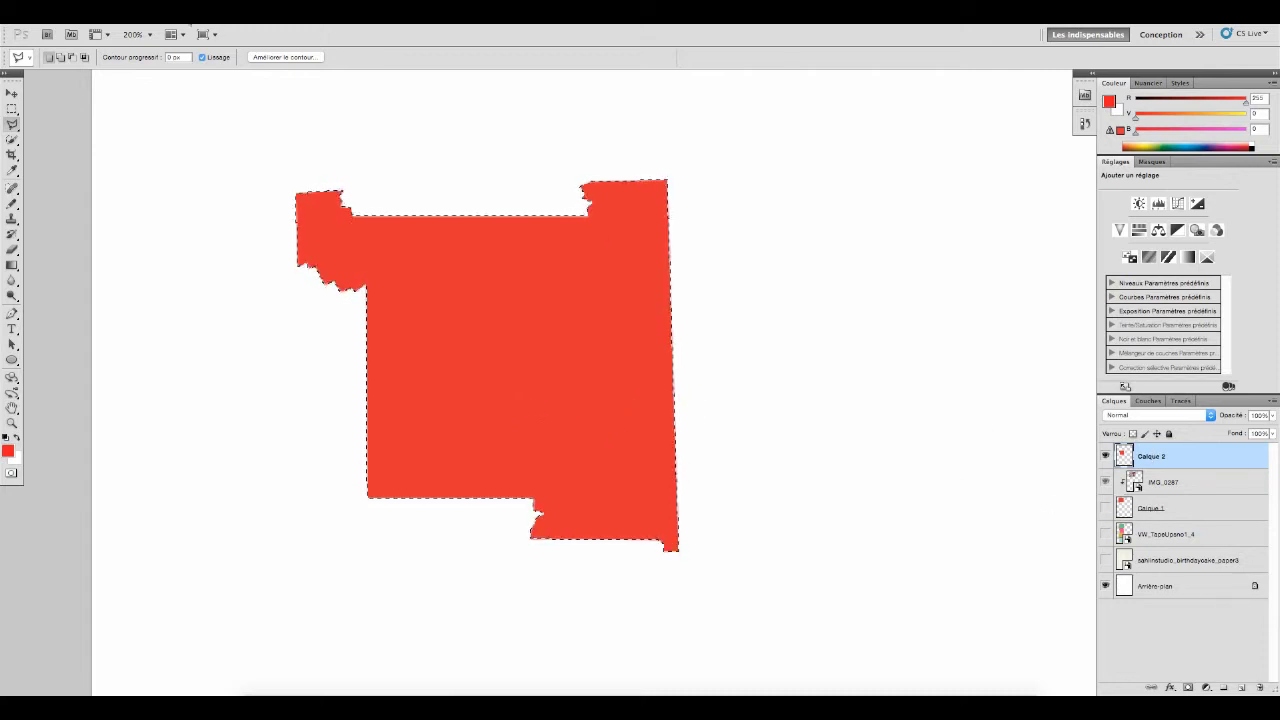
Step: Add an empty layer above Calque 2 and place the photo IMG_0292.jpg from the Bureau folder into it
click(245, 12)
mouse_move(257, 33)
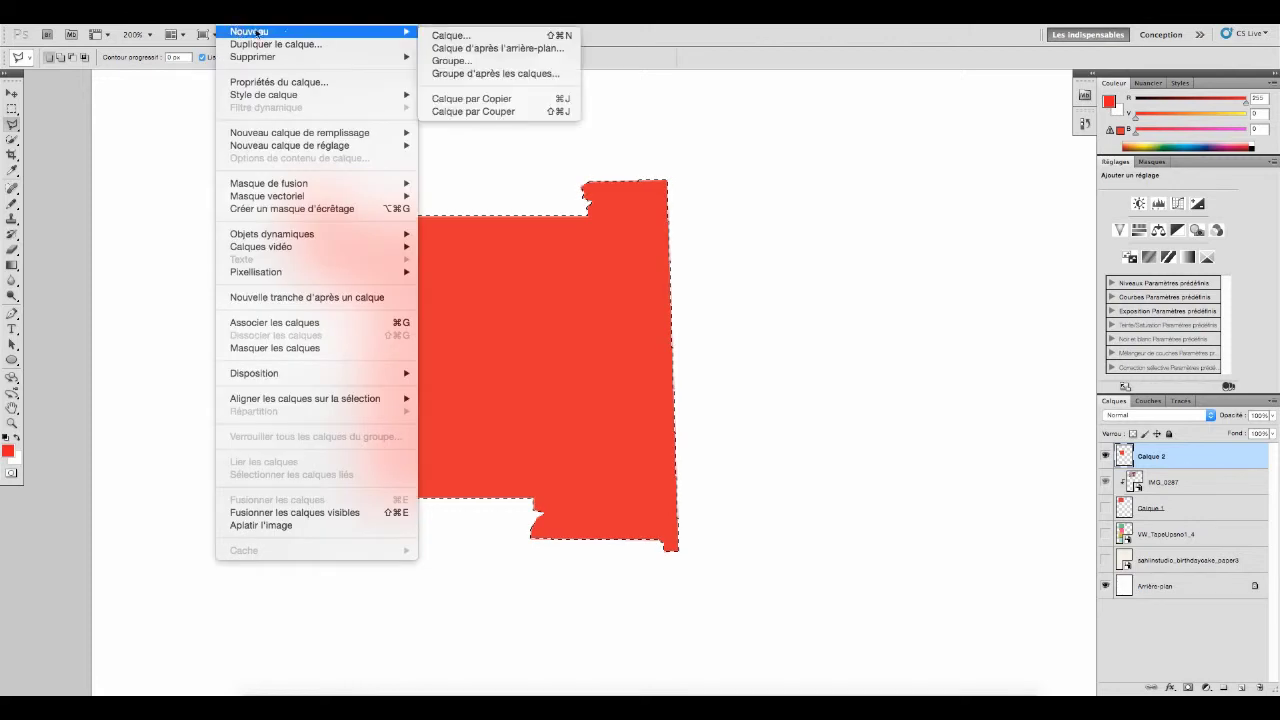
mouse_move(400, 31)
click(449, 36)
click(793, 318)
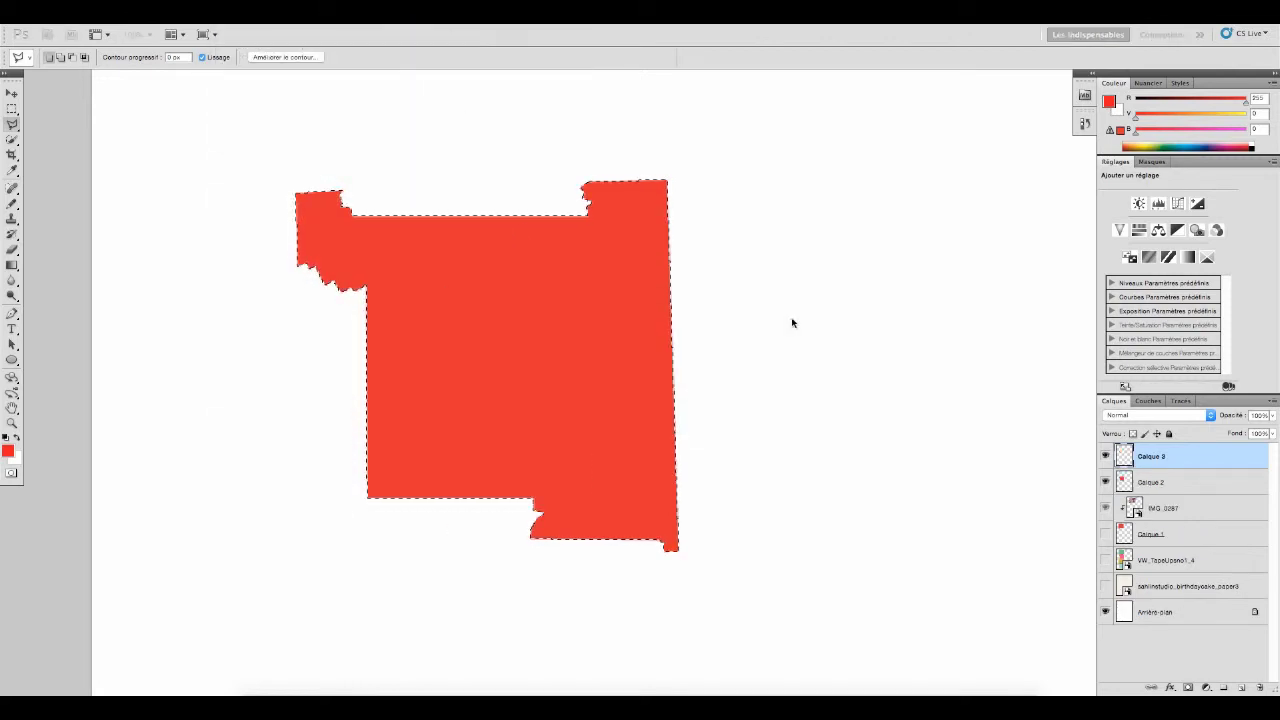
click(112, 14)
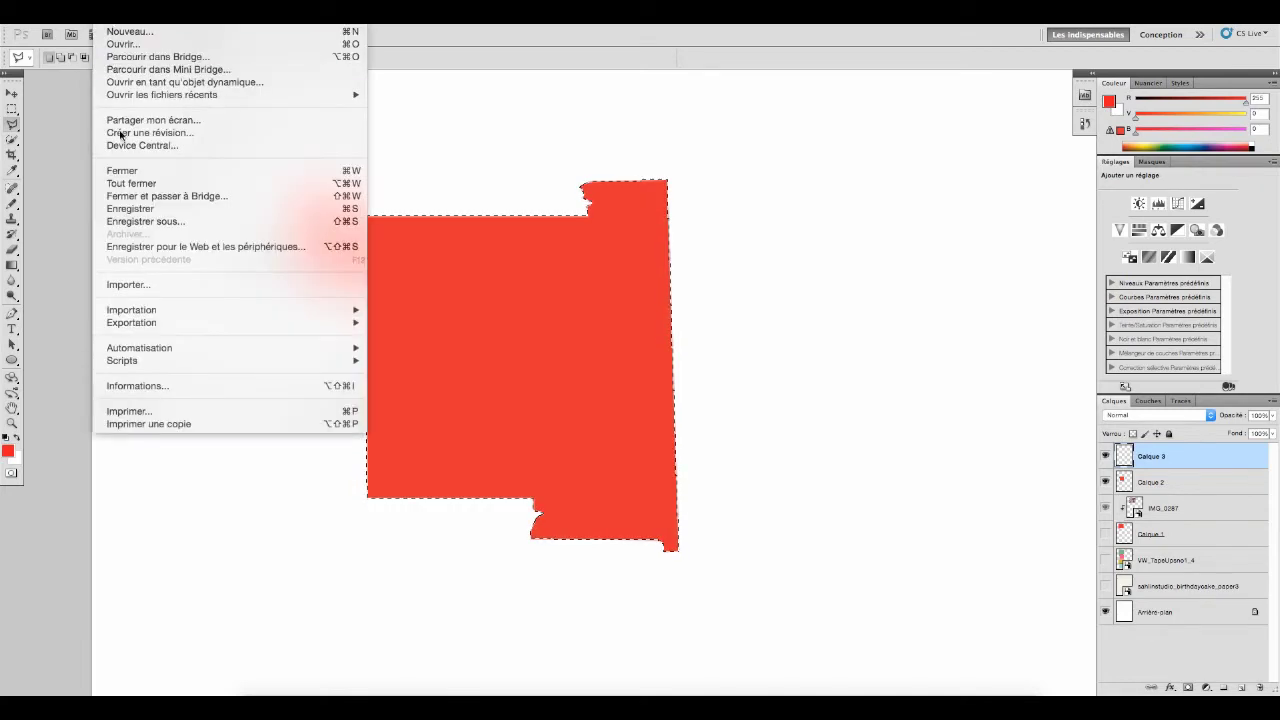
click(150, 289)
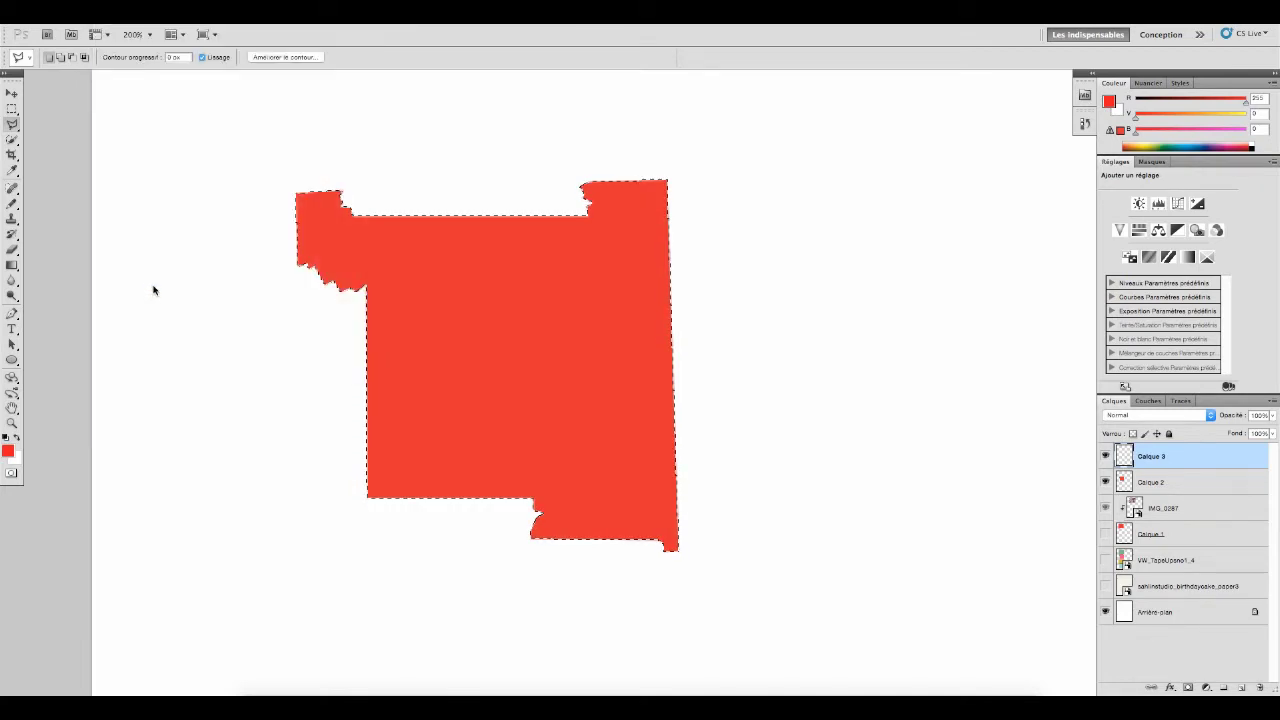
click(441, 156)
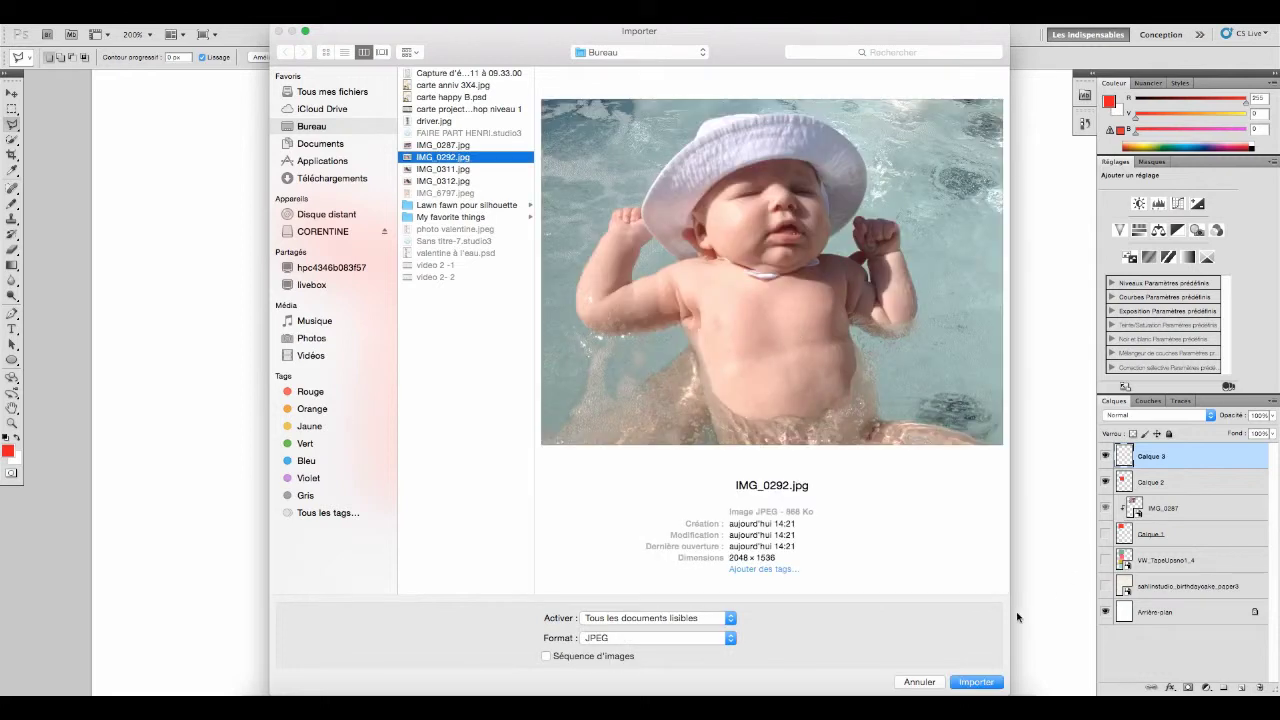
click(976, 681)
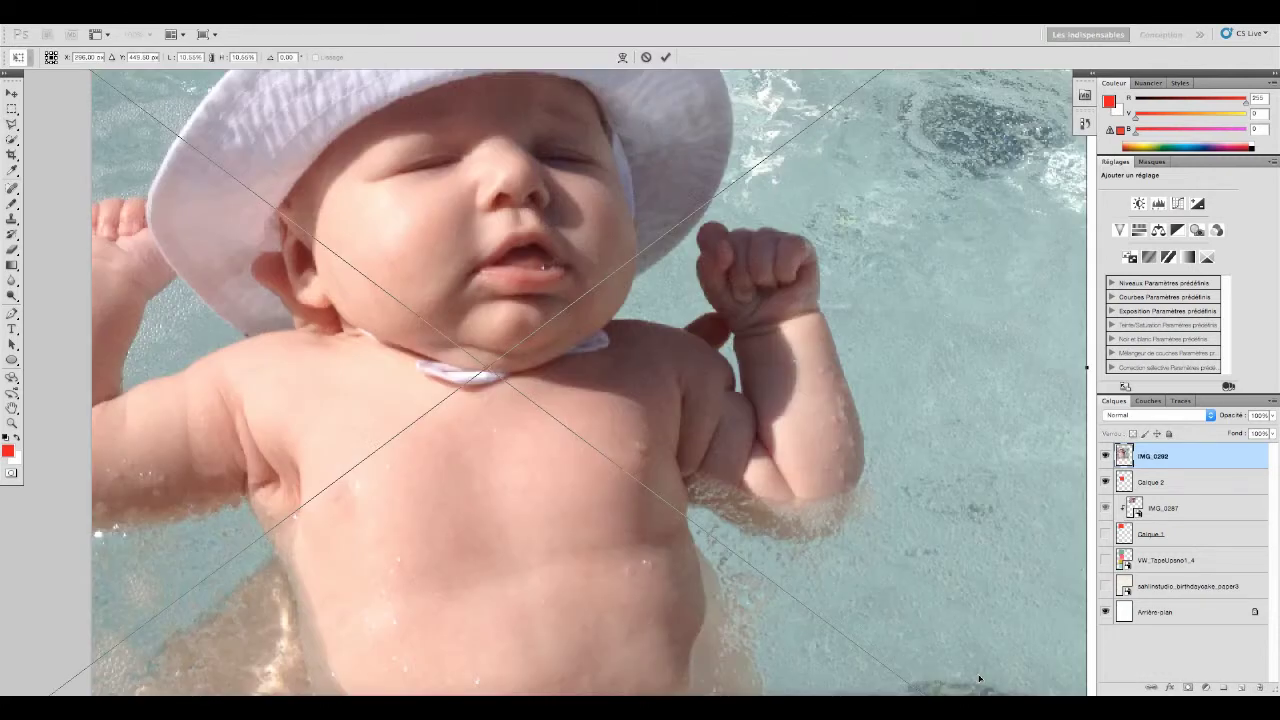
Step: Scale the placed IMG_0292 photo down to about 4.6%, position it over the red shape, and commit the placement
scroll(739, 449, up, 5)
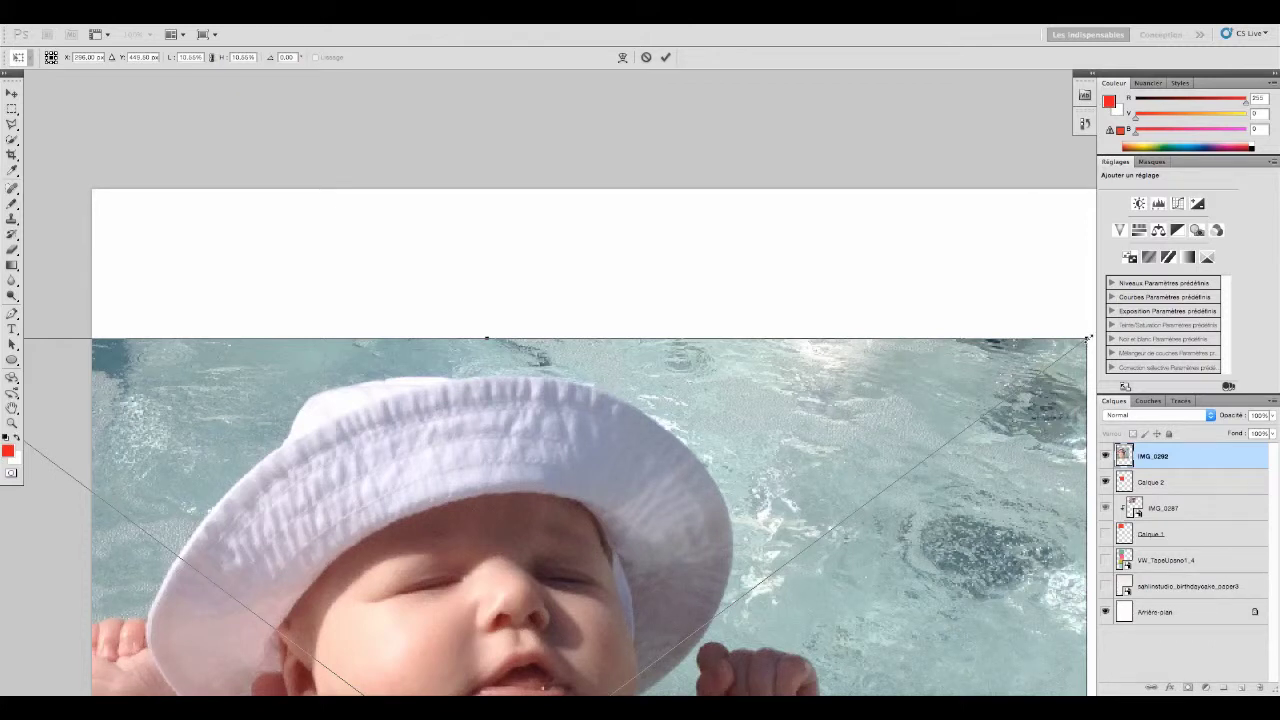
scroll(1089, 338, right, 1)
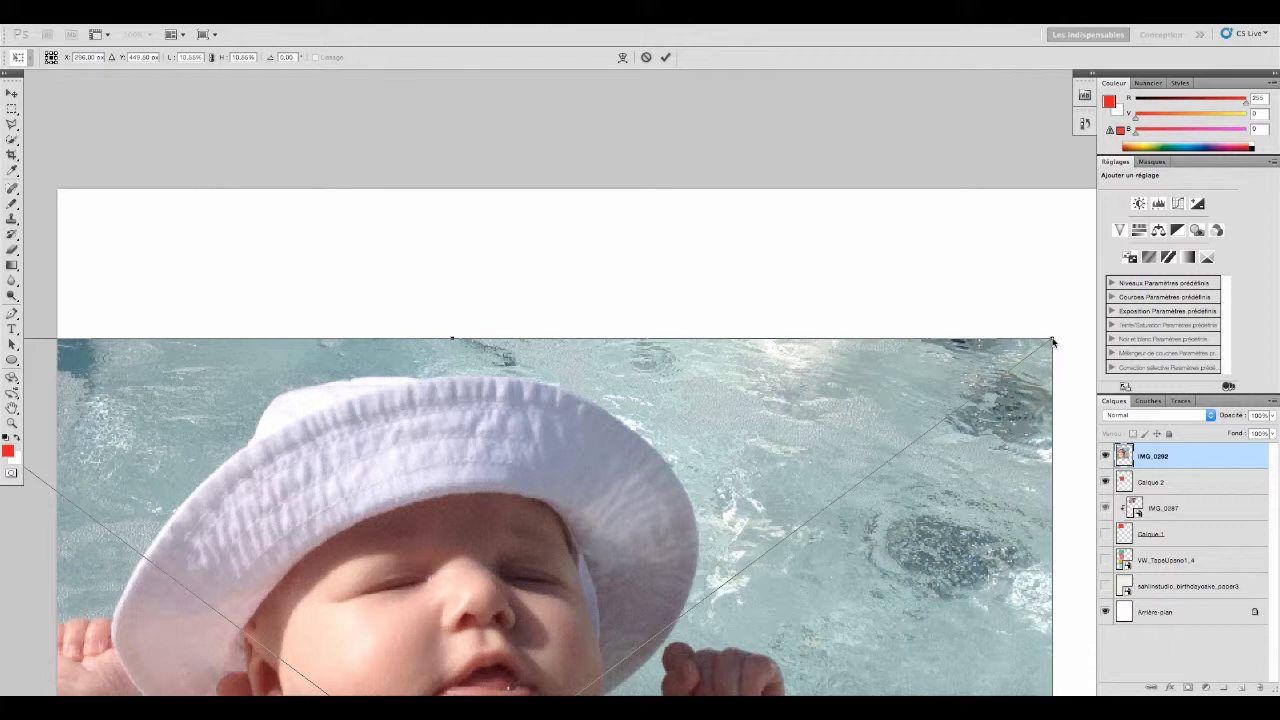
drag(1052, 342, 503, 567)
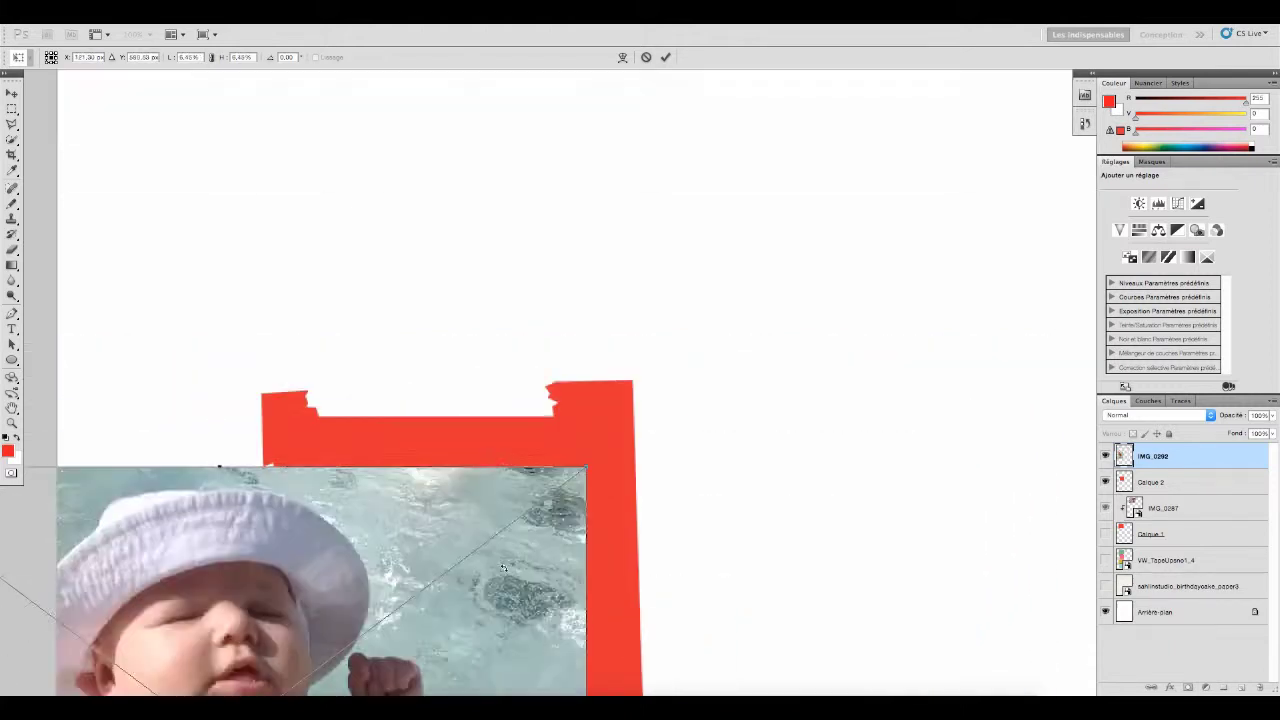
scroll(503, 567, down, 10)
drag(832, 422, 765, 448)
drag(908, 105, 697, 266)
drag(597, 380, 616, 204)
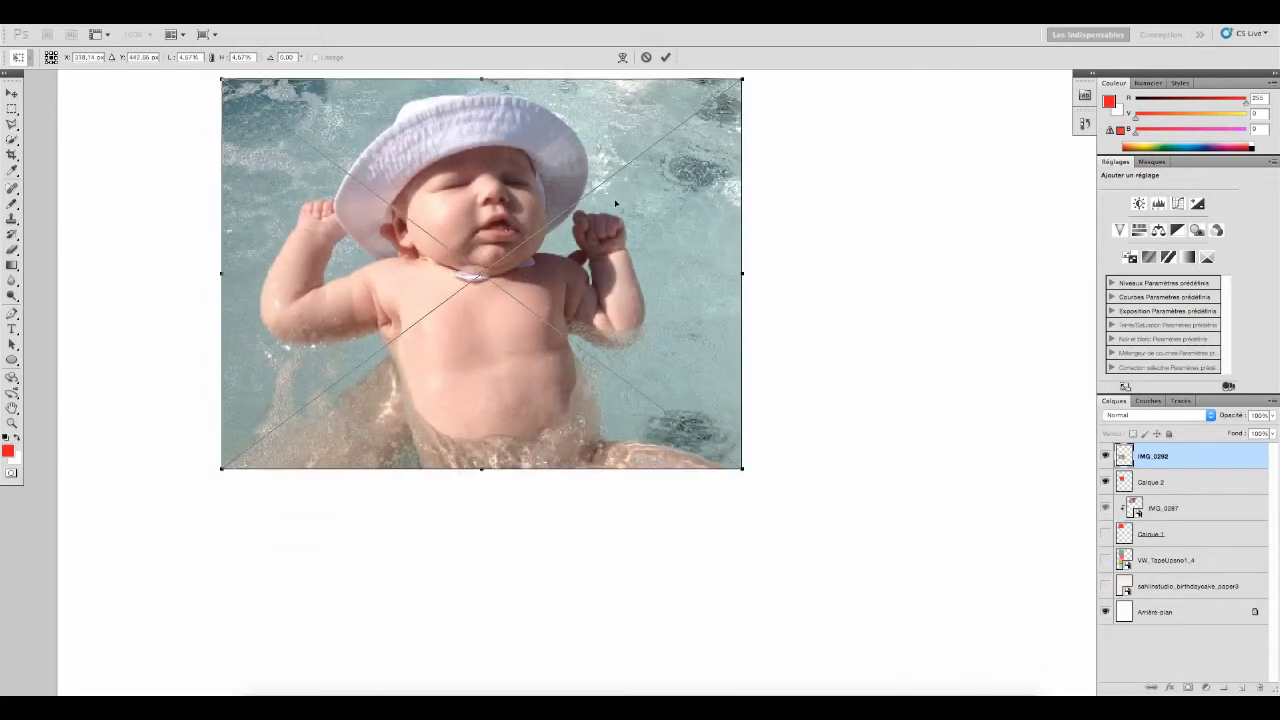
right_click(597, 228)
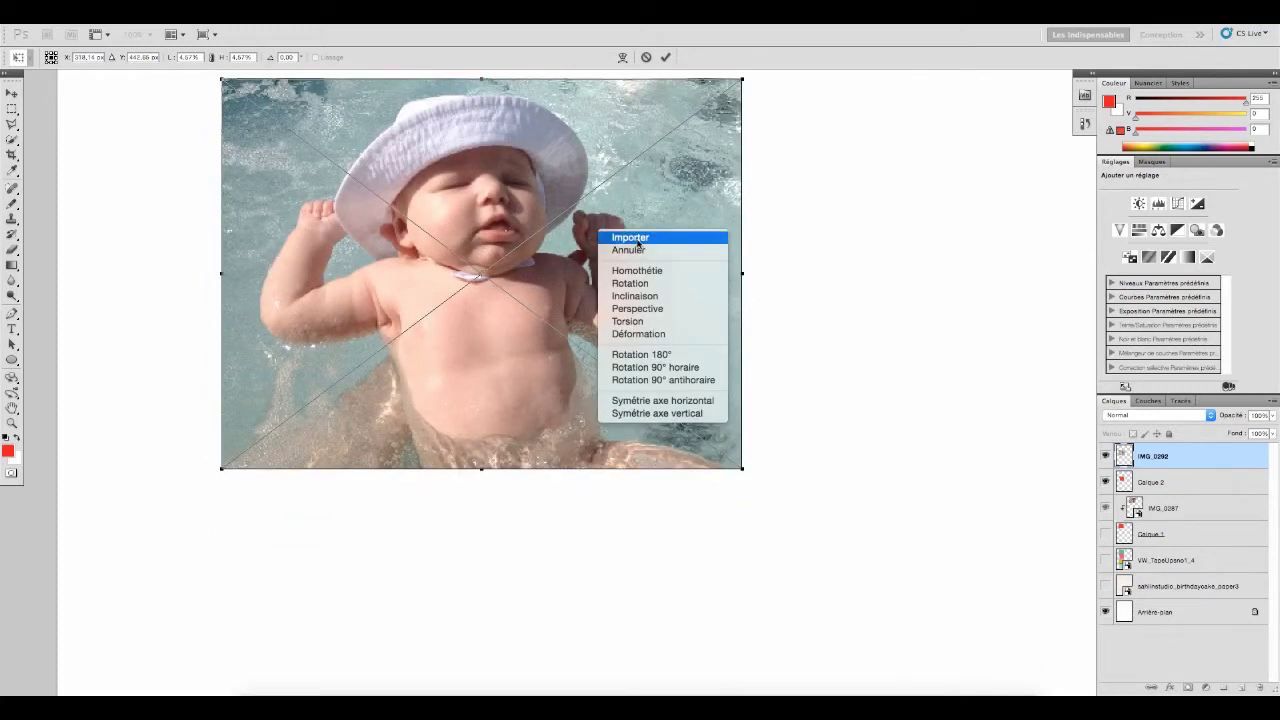
click(636, 239)
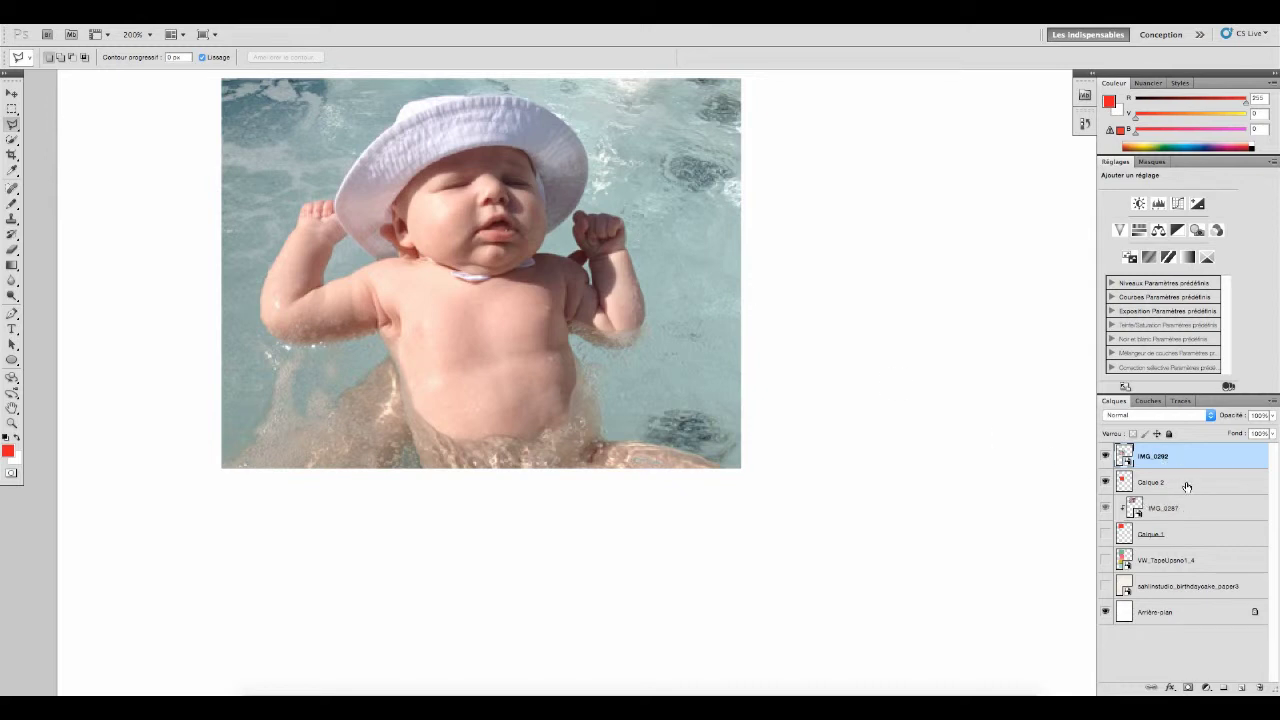
Step: Clip the IMG_0292 layer to the red Calque 2 shape with a clipping mask
click(1165, 488)
click(1163, 468)
alt+click(1205, 468)
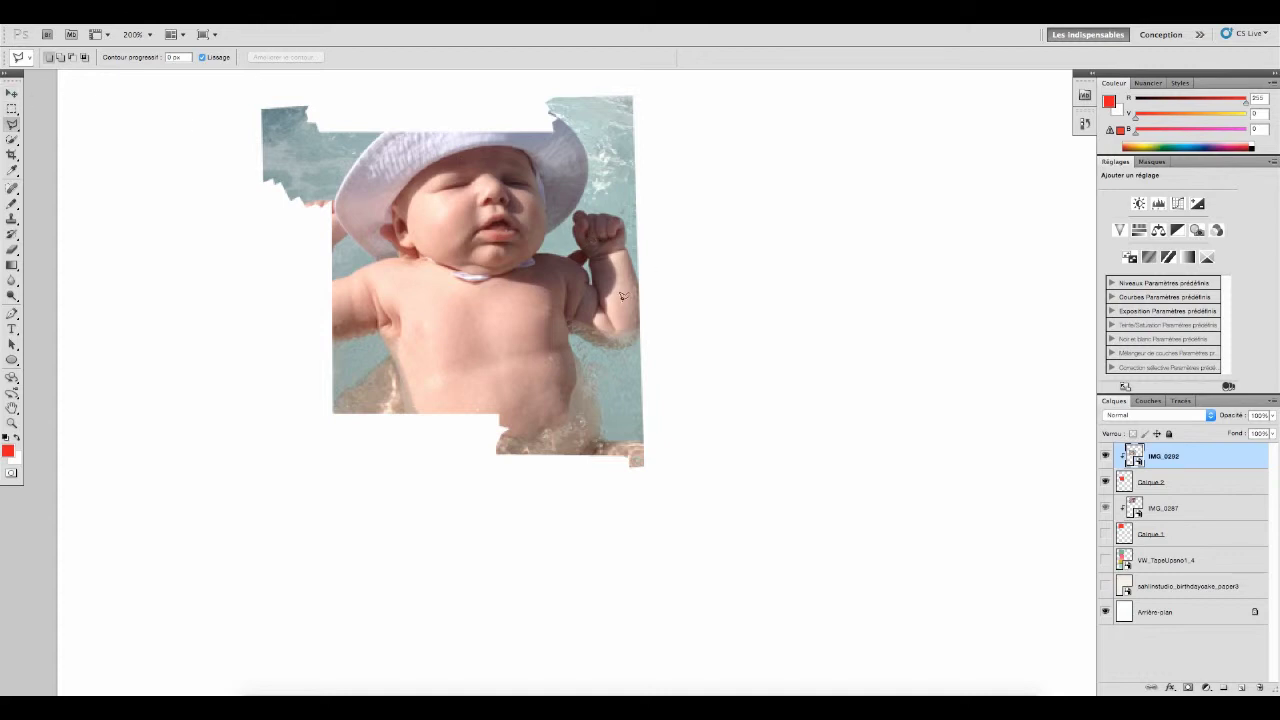
click(507, 281)
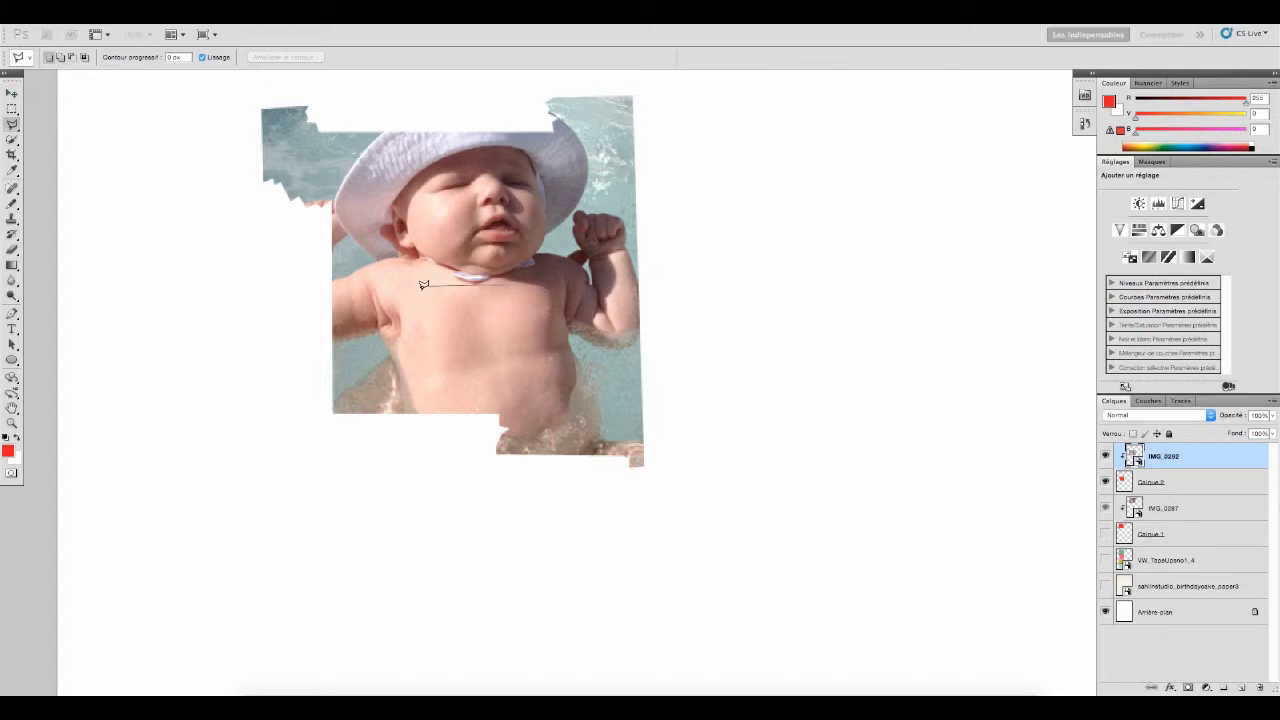
click(507, 283)
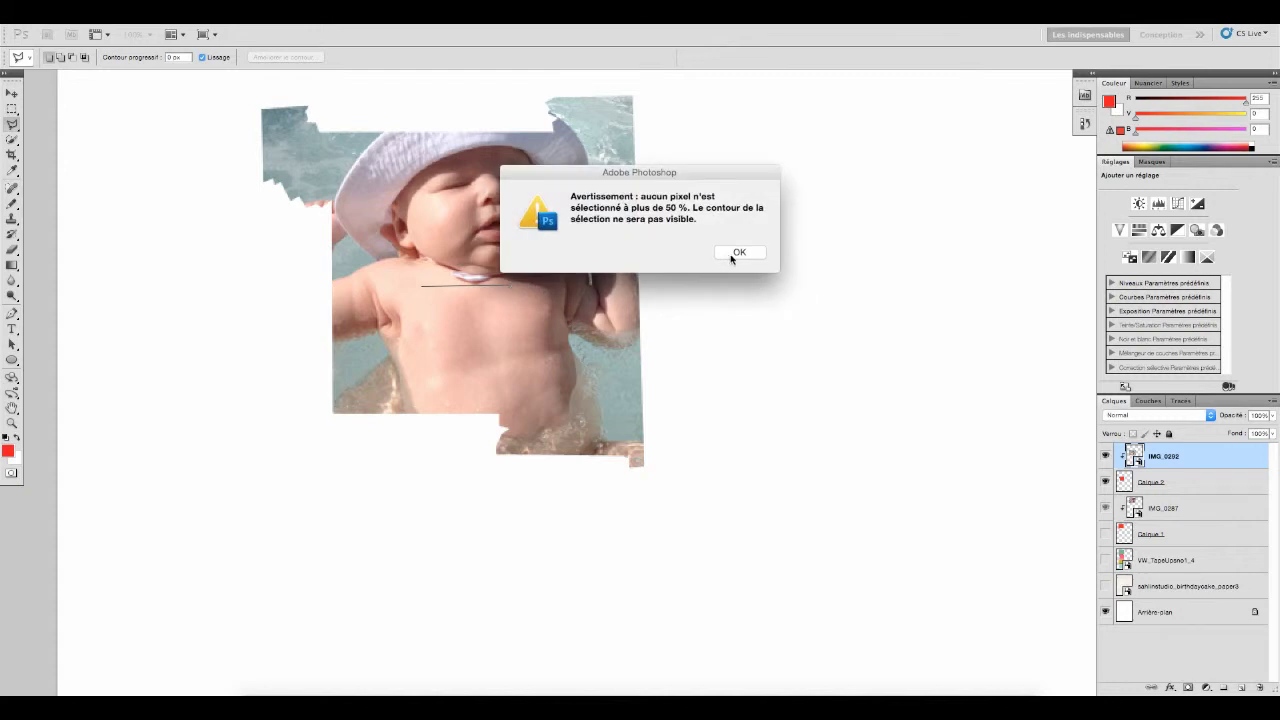
click(731, 256)
Step: Move the clipped photo slightly left and down, and show the Calque 1, photo template and grid paper layers again
click(11, 95)
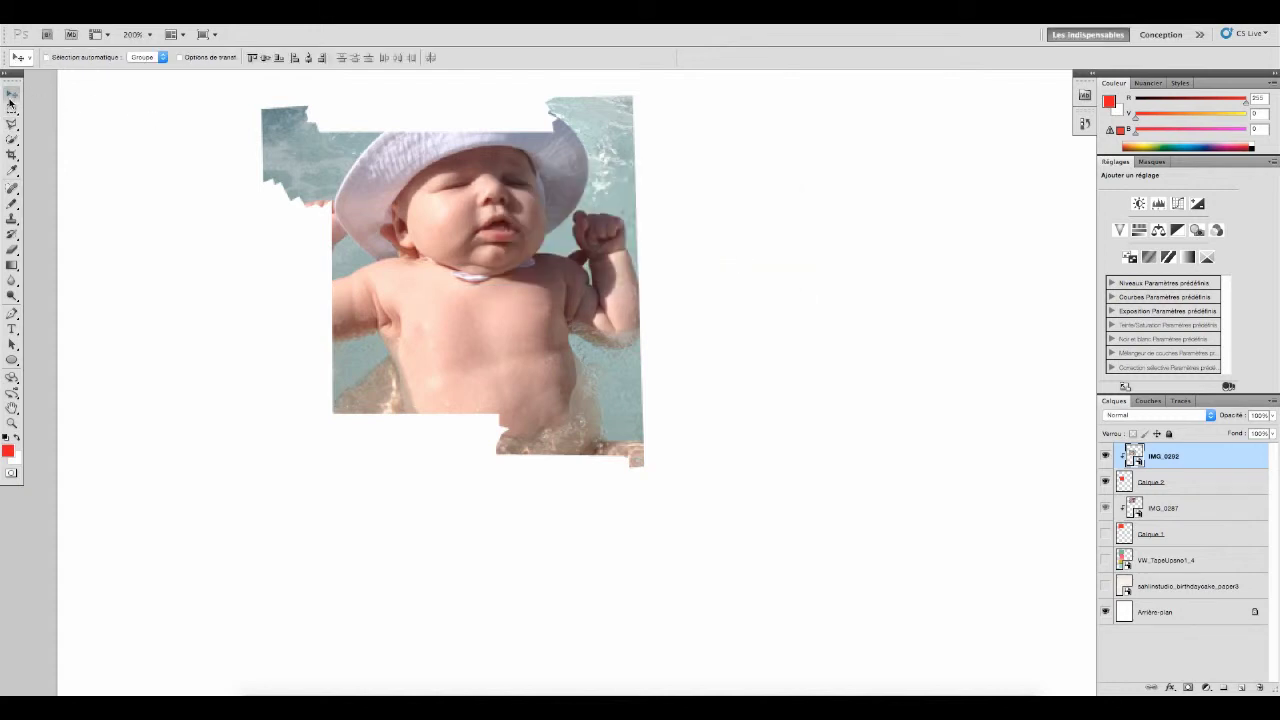
mouse_move(471, 303)
mouse_down()
mouse_move(469, 329)
mouse_move(470, 305)
mouse_move(549, 305)
mouse_move(455, 292)
mouse_move(452, 320)
mouse_move(452, 307)
mouse_up()
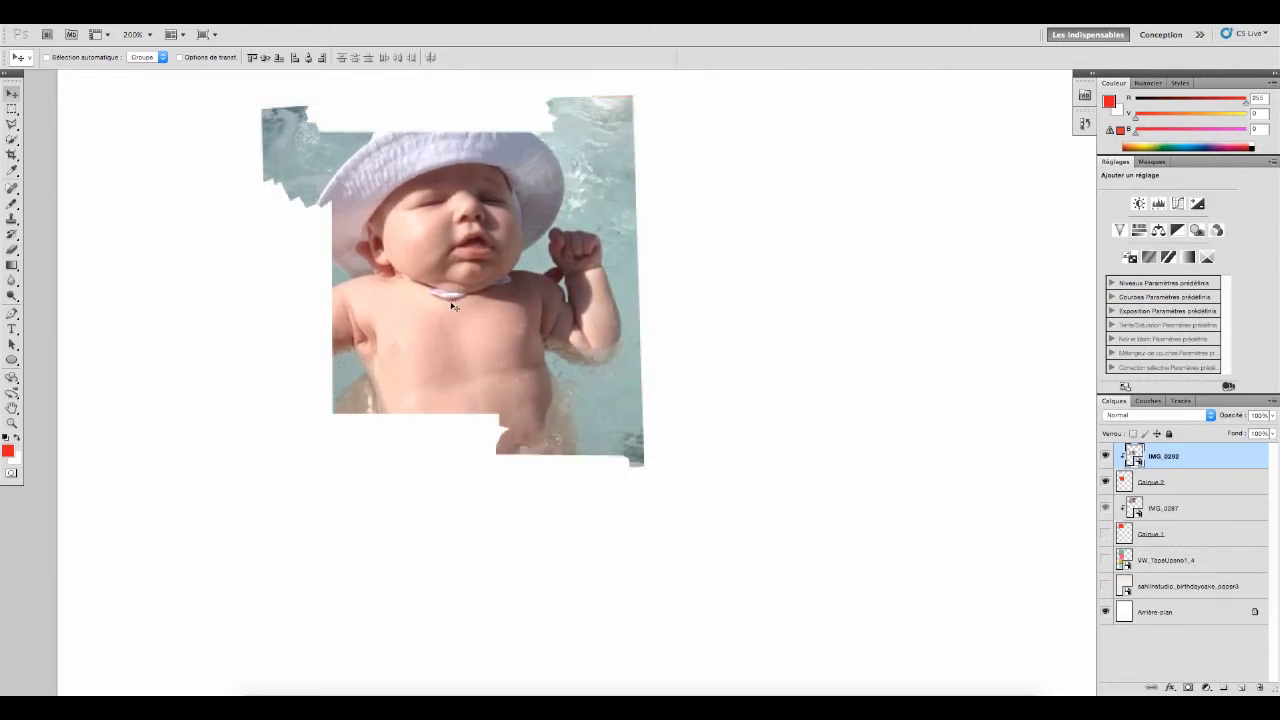
click(1106, 534)
click(1106, 560)
click(1106, 586)
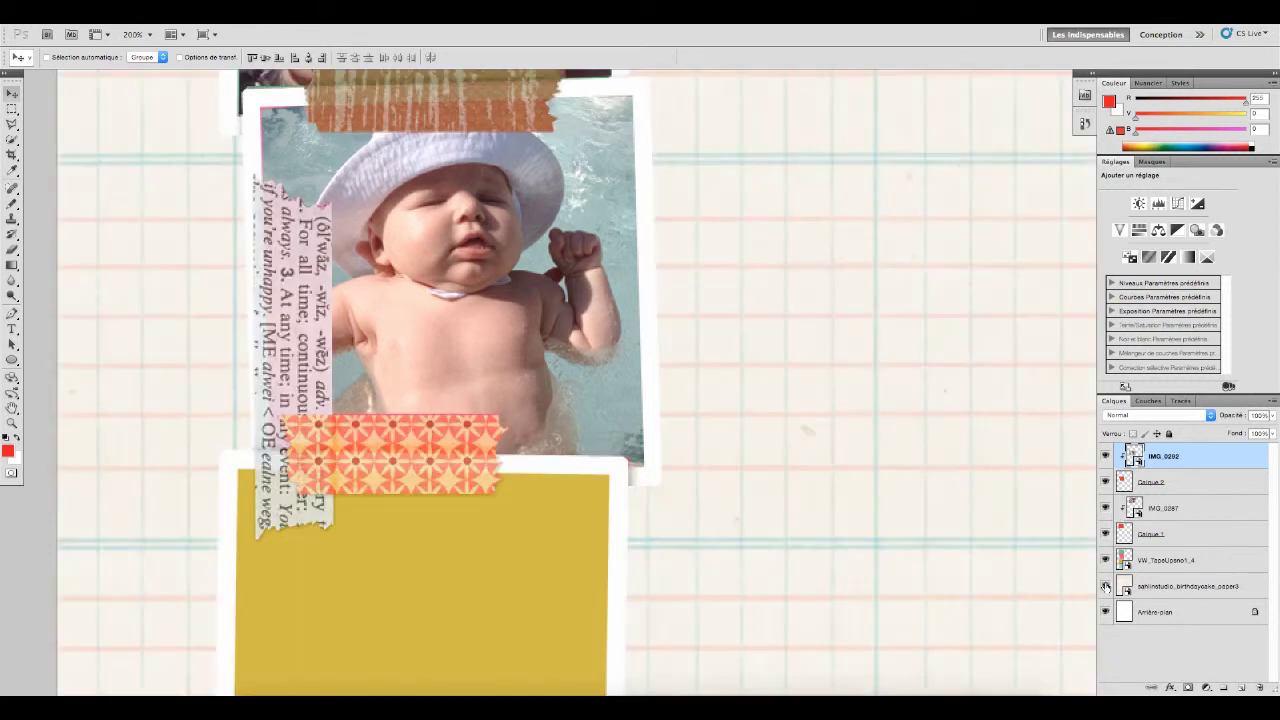
Step: Toggle the Calque 1 and Calque 2 layers off and on to compare the frames with and without their photos
click(1106, 534)
click(1107, 482)
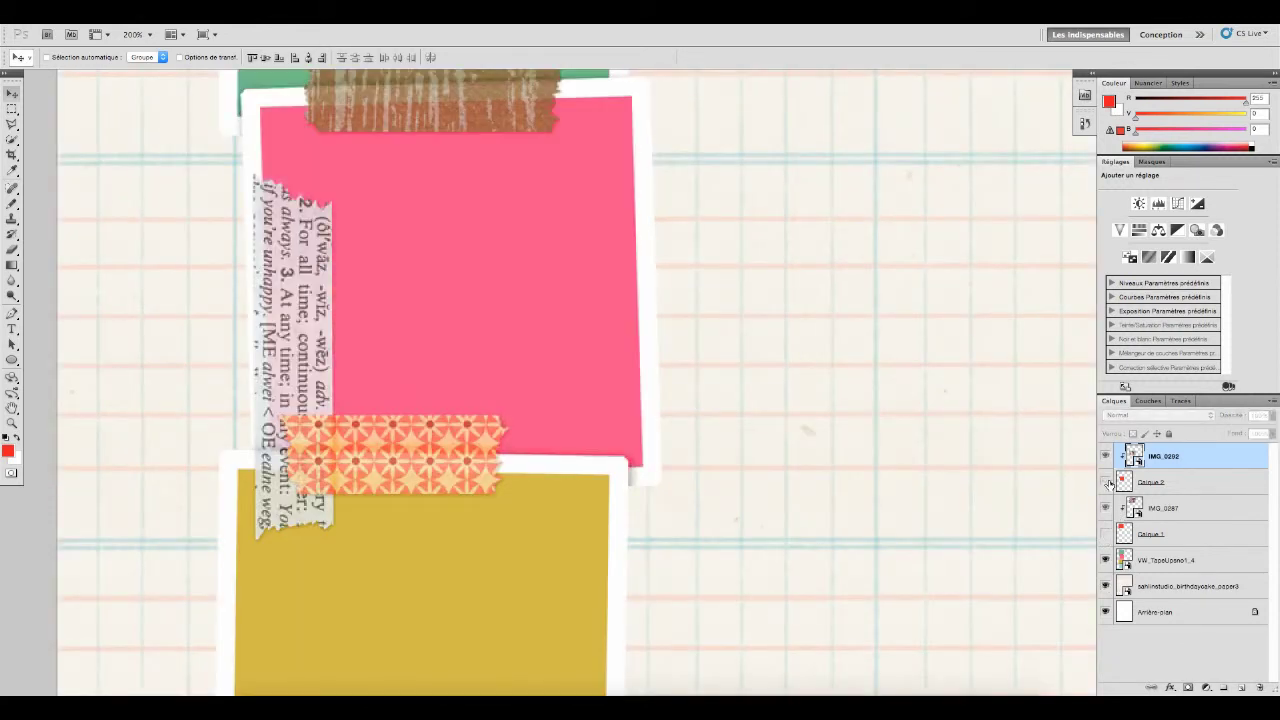
click(1106, 482)
click(1106, 534)
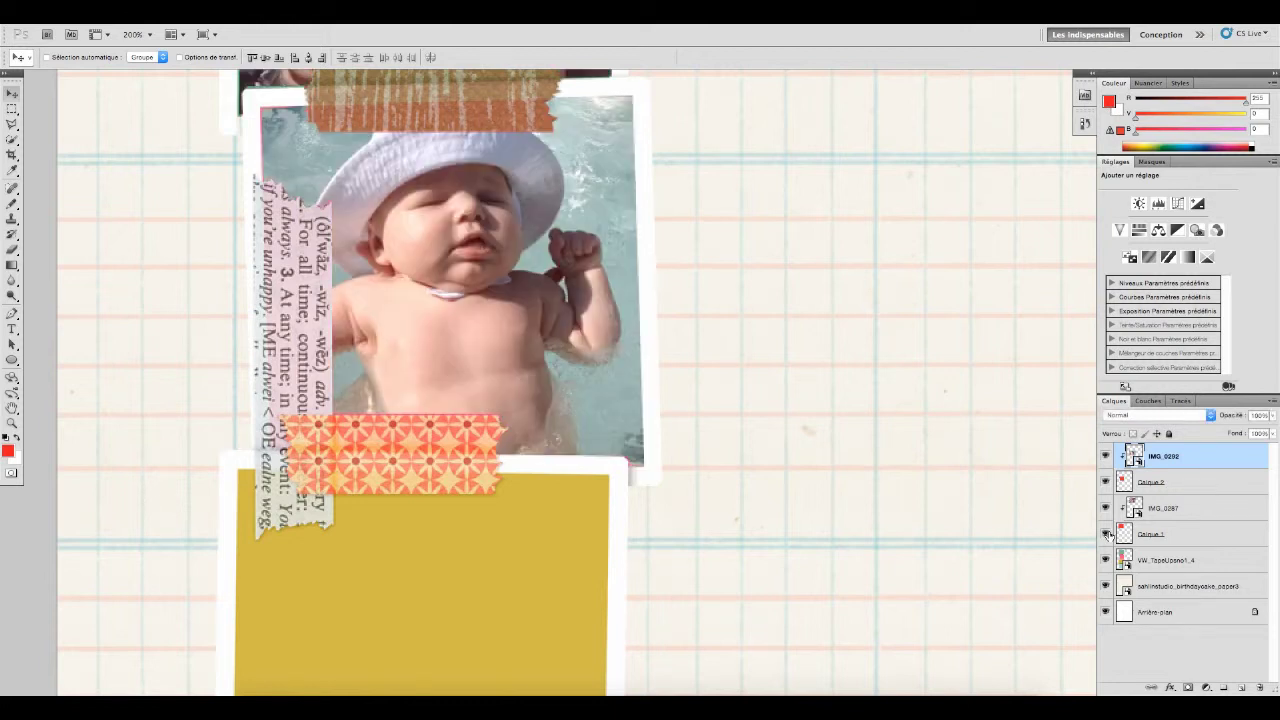
Step: Examine the filled and remaining empty photo frames along the whole card at 100%
click(148, 34)
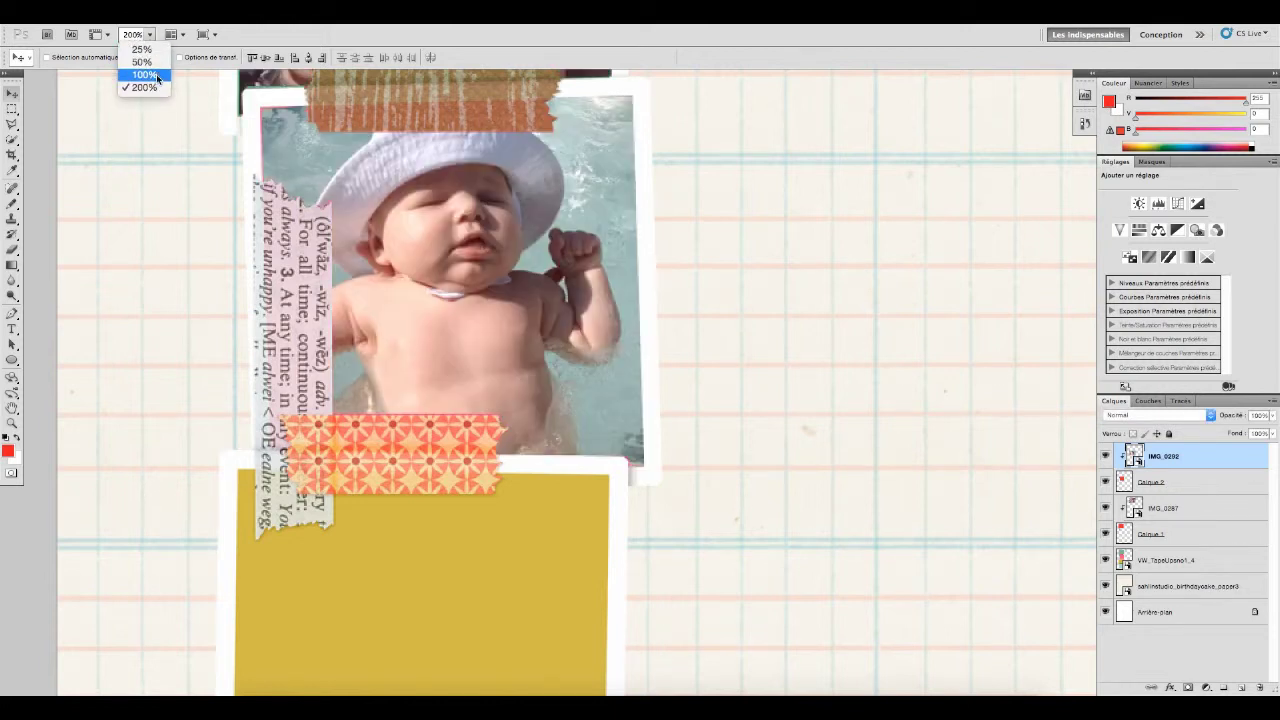
click(156, 74)
scroll(412, 227, up, 5)
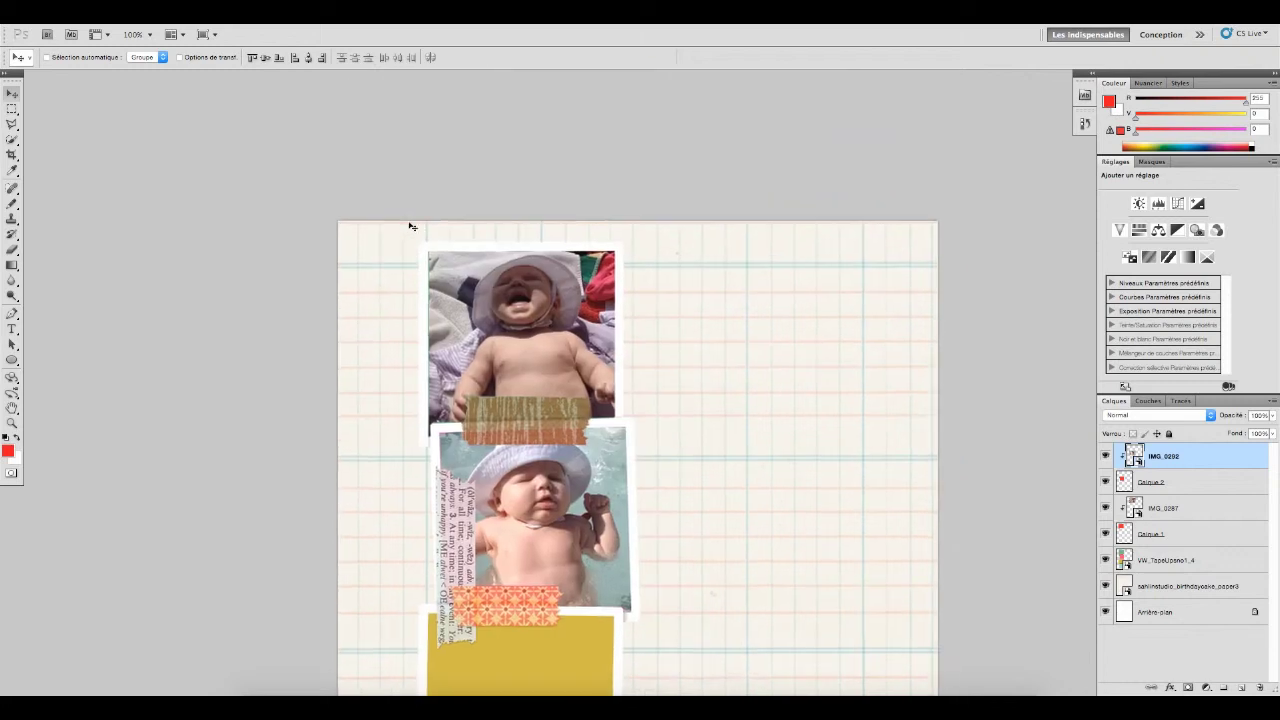
scroll(412, 227, down, 6)
scroll(410, 226, up, 2)
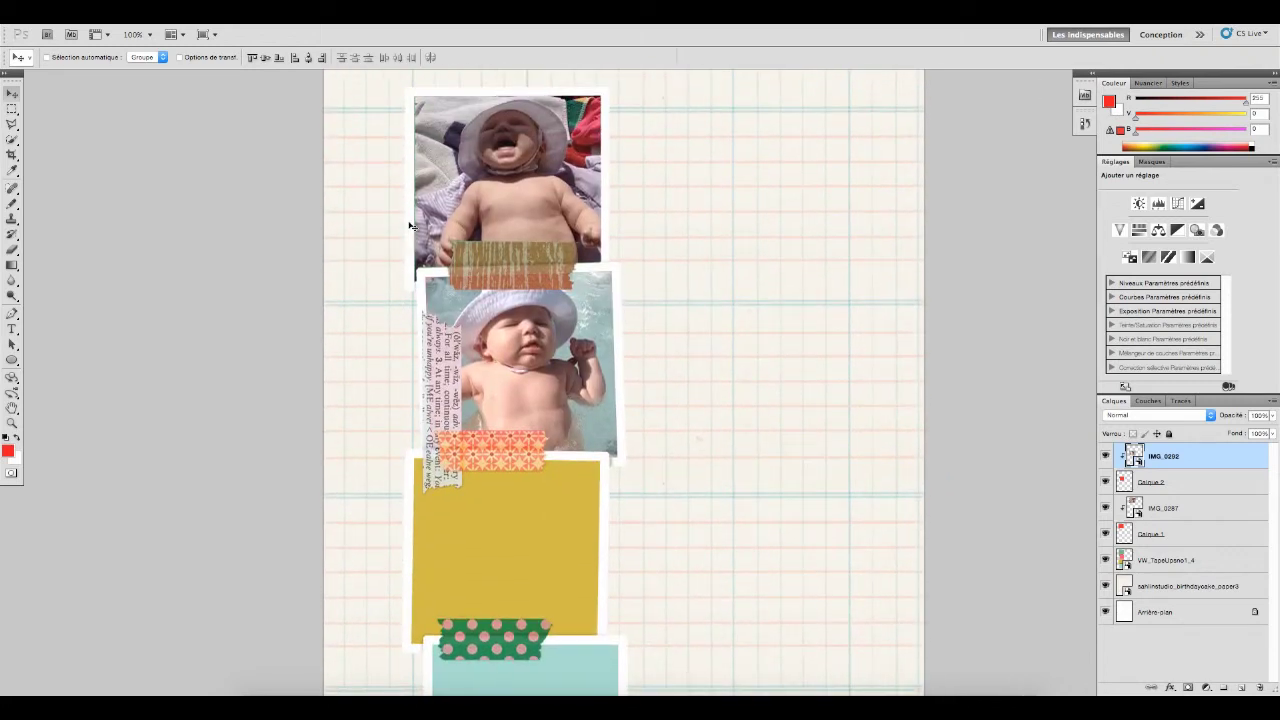
scroll(700, 283, down, 5)
scroll(700, 283, down, 2)
scroll(700, 283, up, 6)
scroll(700, 283, up, 2)
scroll(700, 283, down, 3)
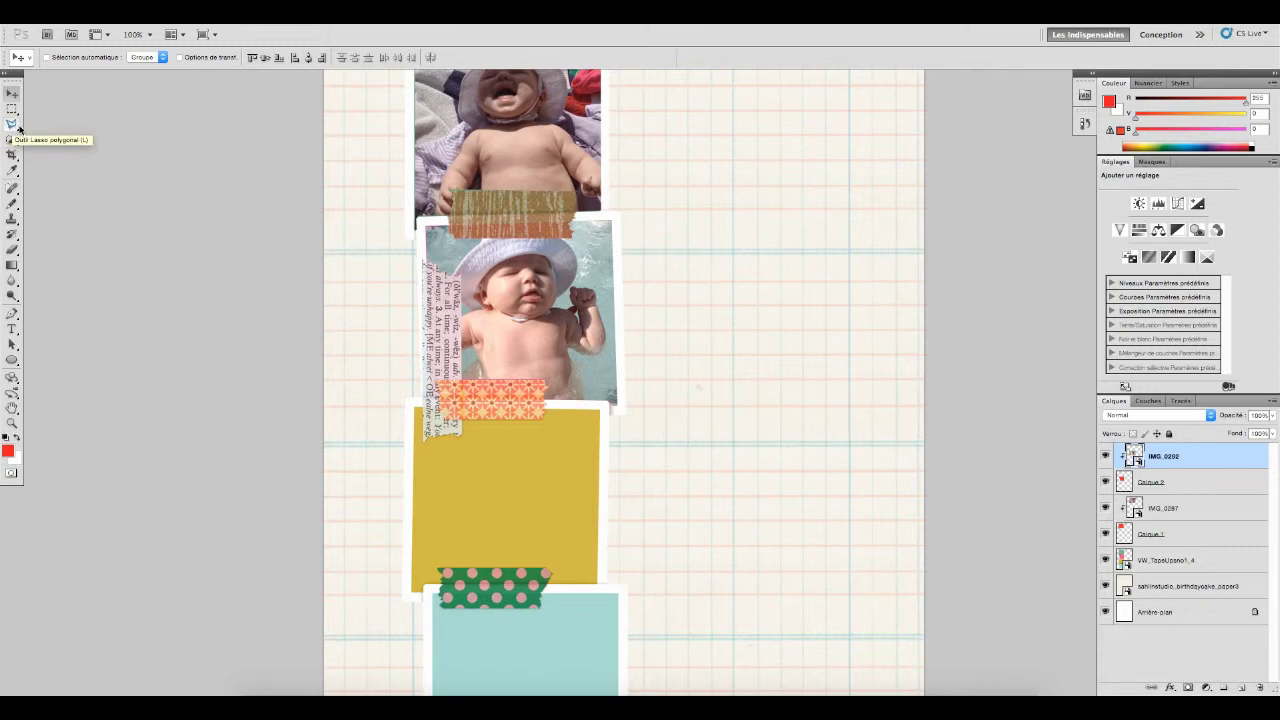
Step: Look through the lasso and marquee tool variants, leaving the Rectangular Marquee active
drag(18, 128, 63, 127)
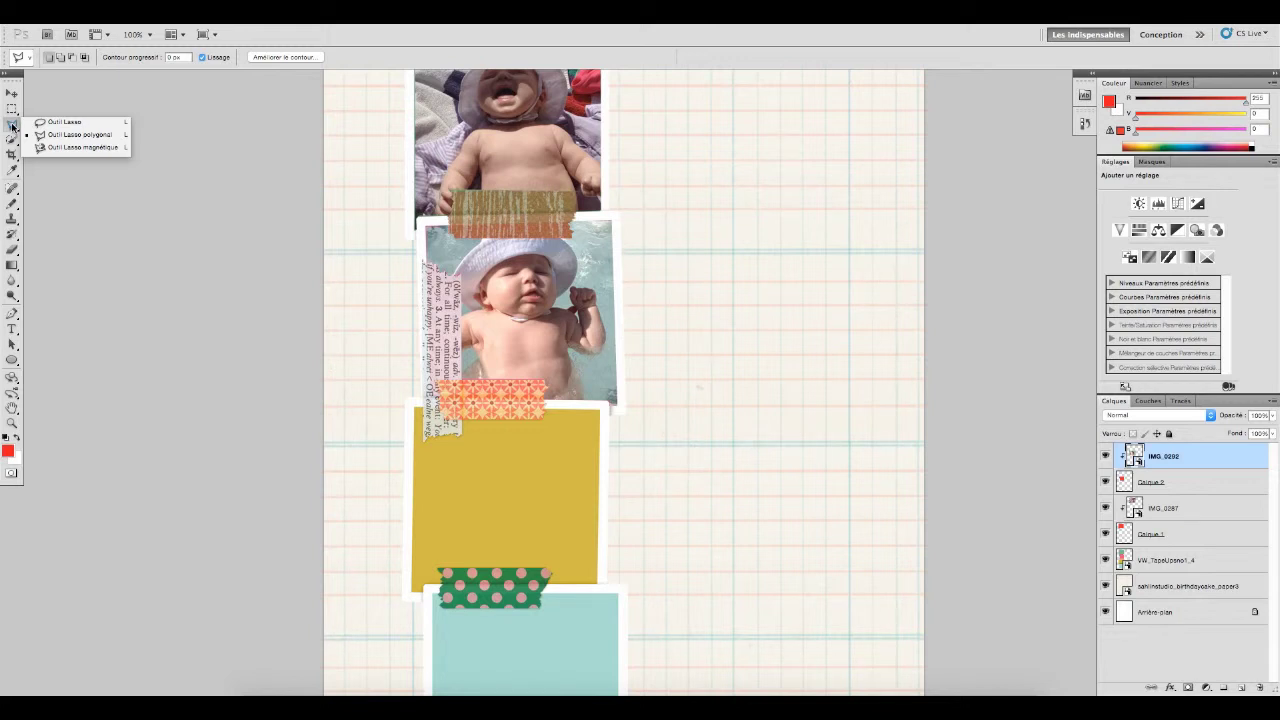
click(14, 110)
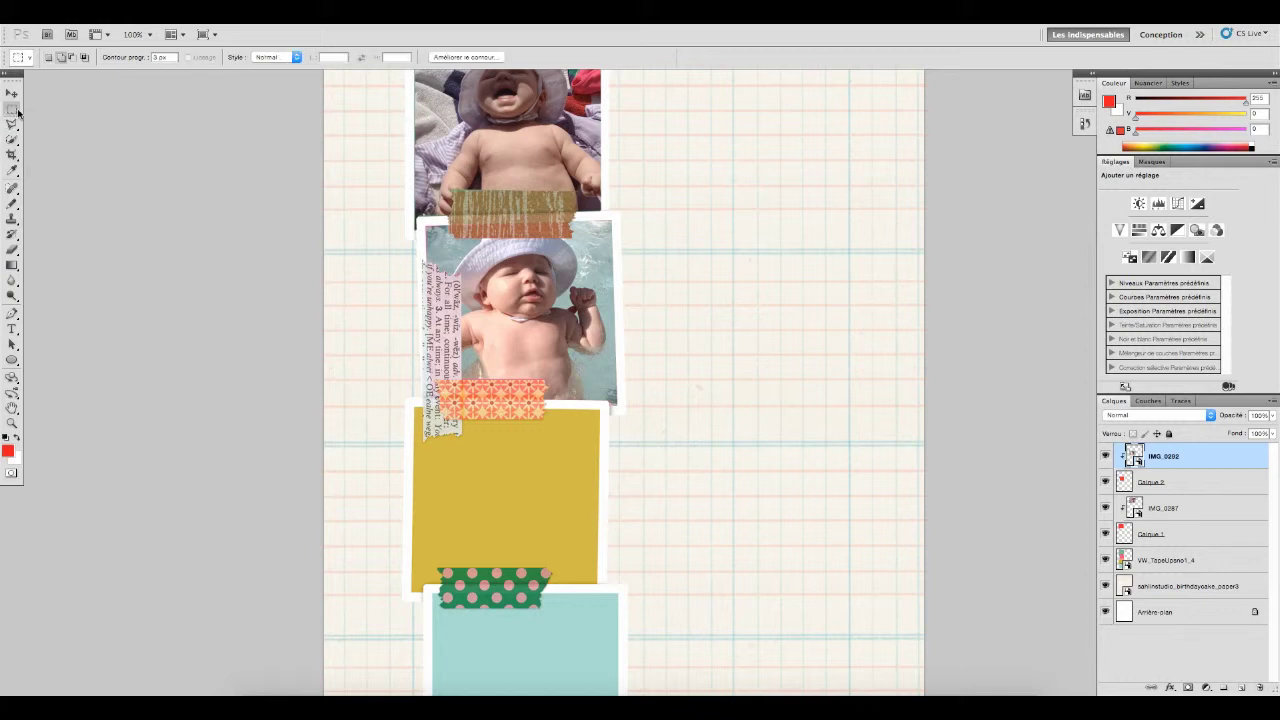
click(14, 110)
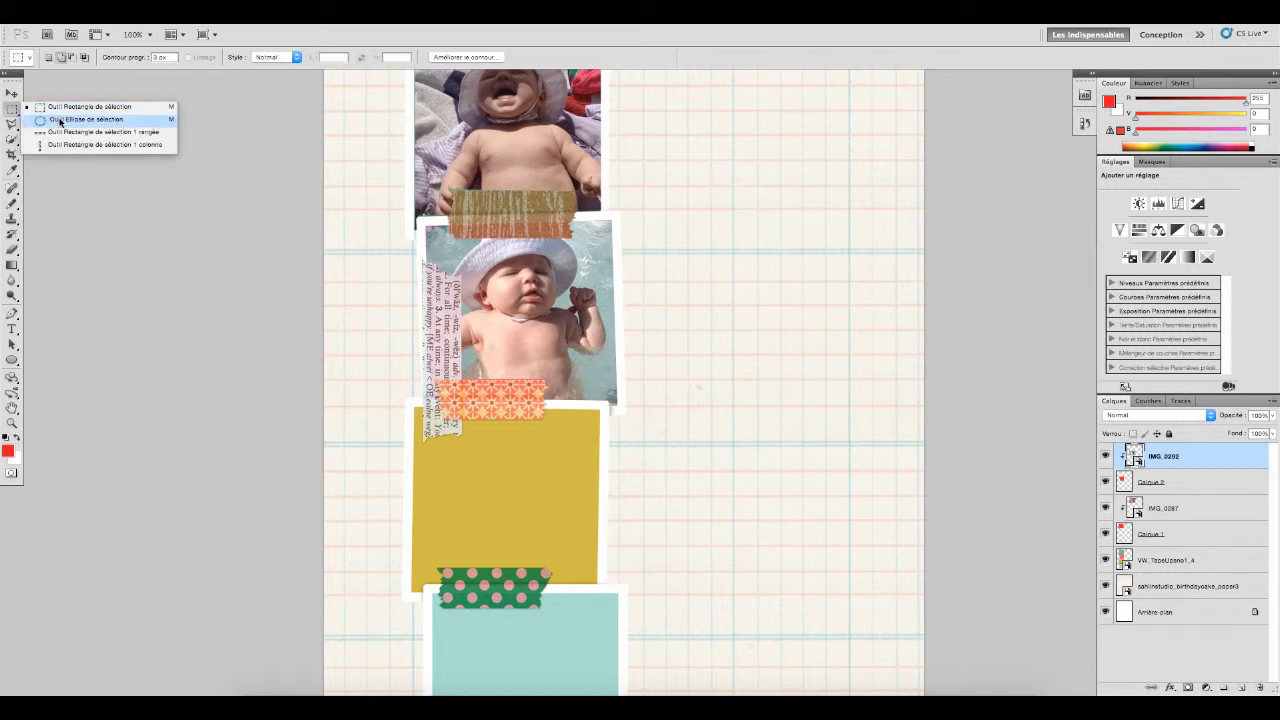
click(12, 114)
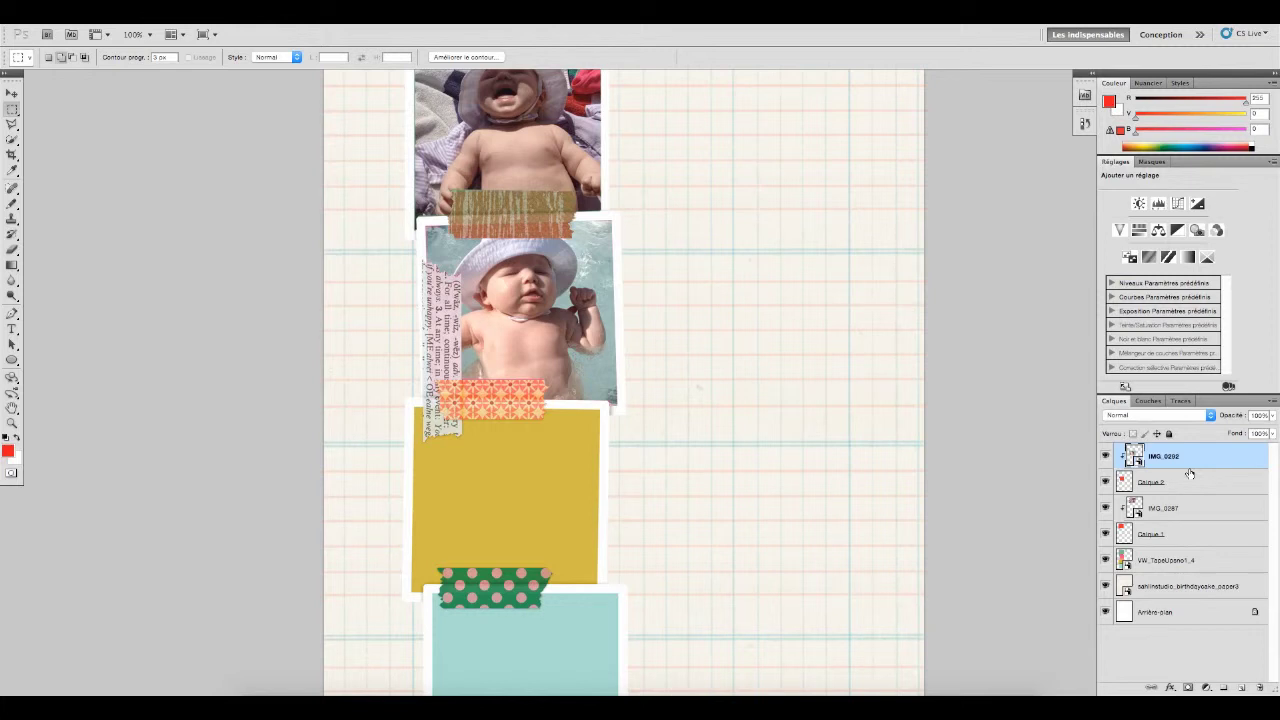
click(149, 34)
click(140, 63)
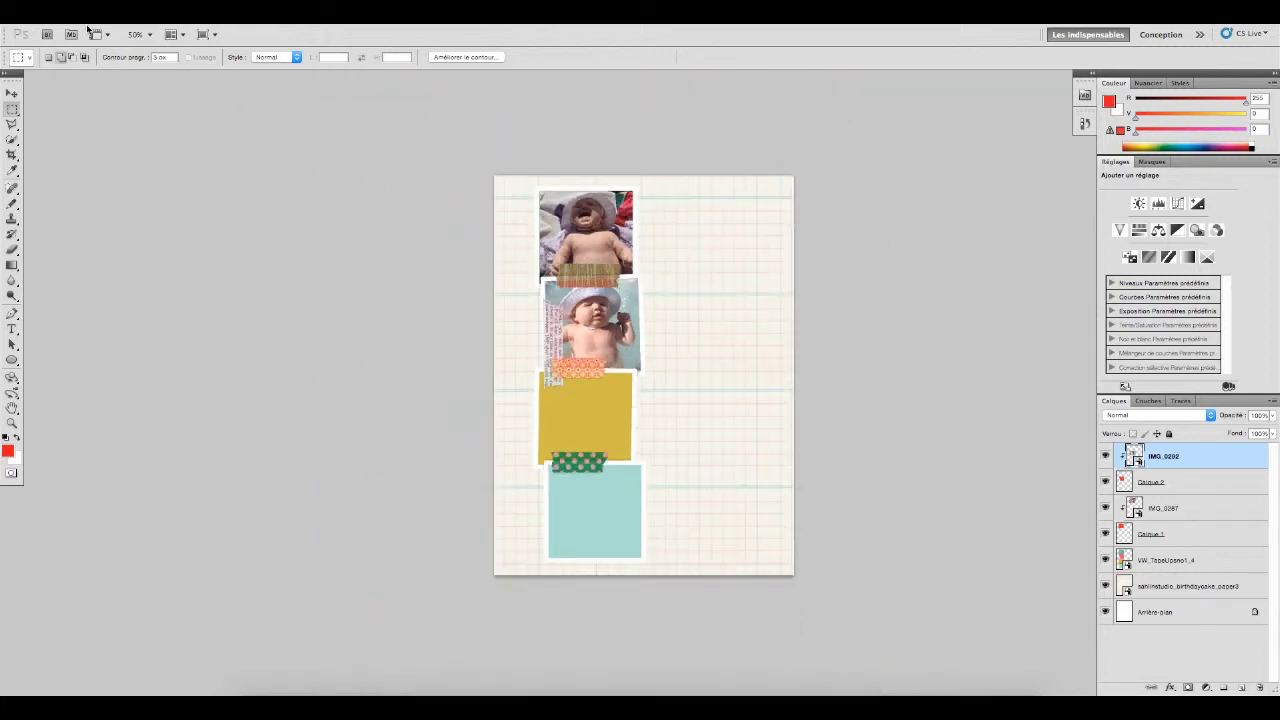
click(150, 36)
click(390, 196)
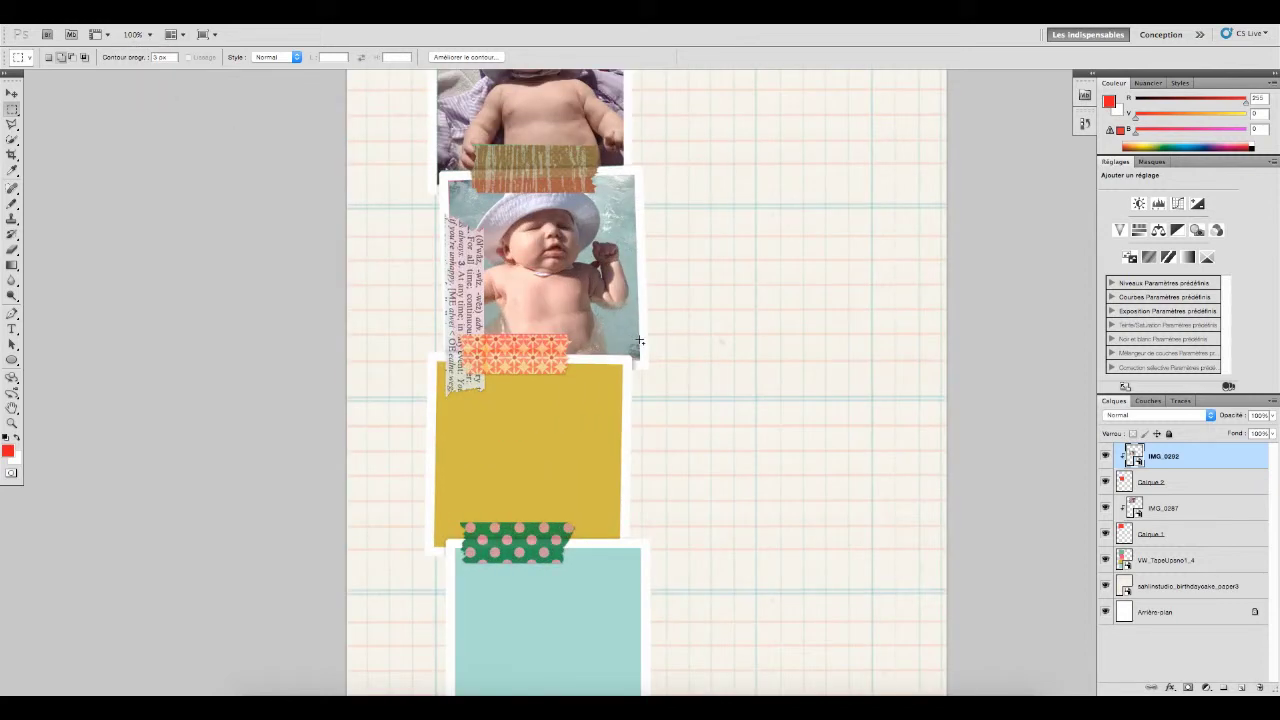
Step: Import the flamingo PNG from the Elements folder of the Cartabella Summer Lovin element pack
click(126, 25)
click(150, 124)
click(107, 25)
click(174, 284)
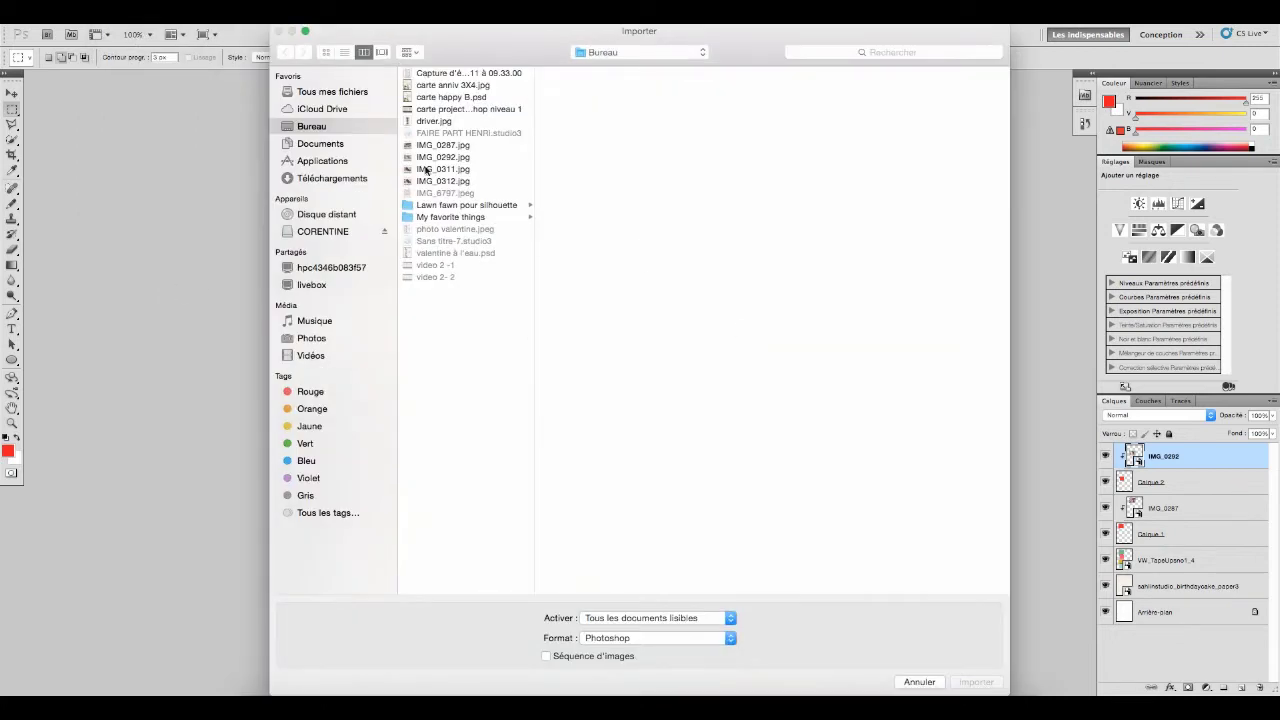
click(330, 146)
click(463, 110)
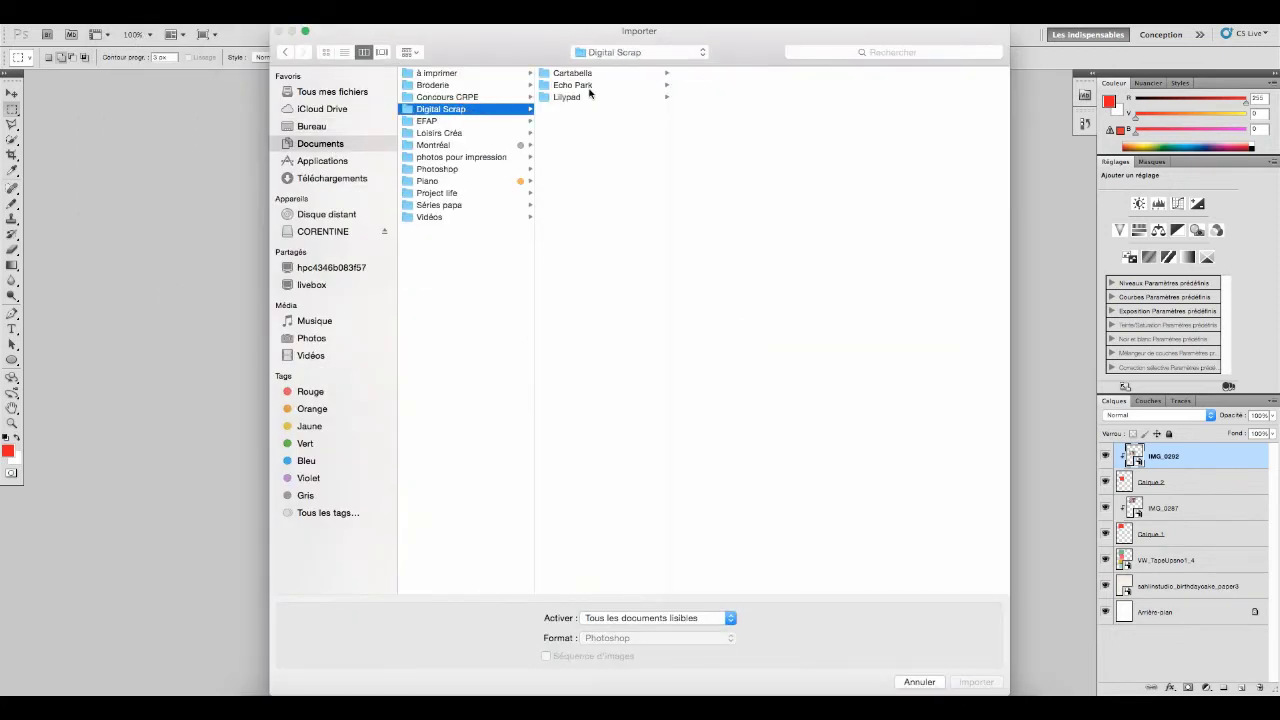
click(583, 76)
click(695, 75)
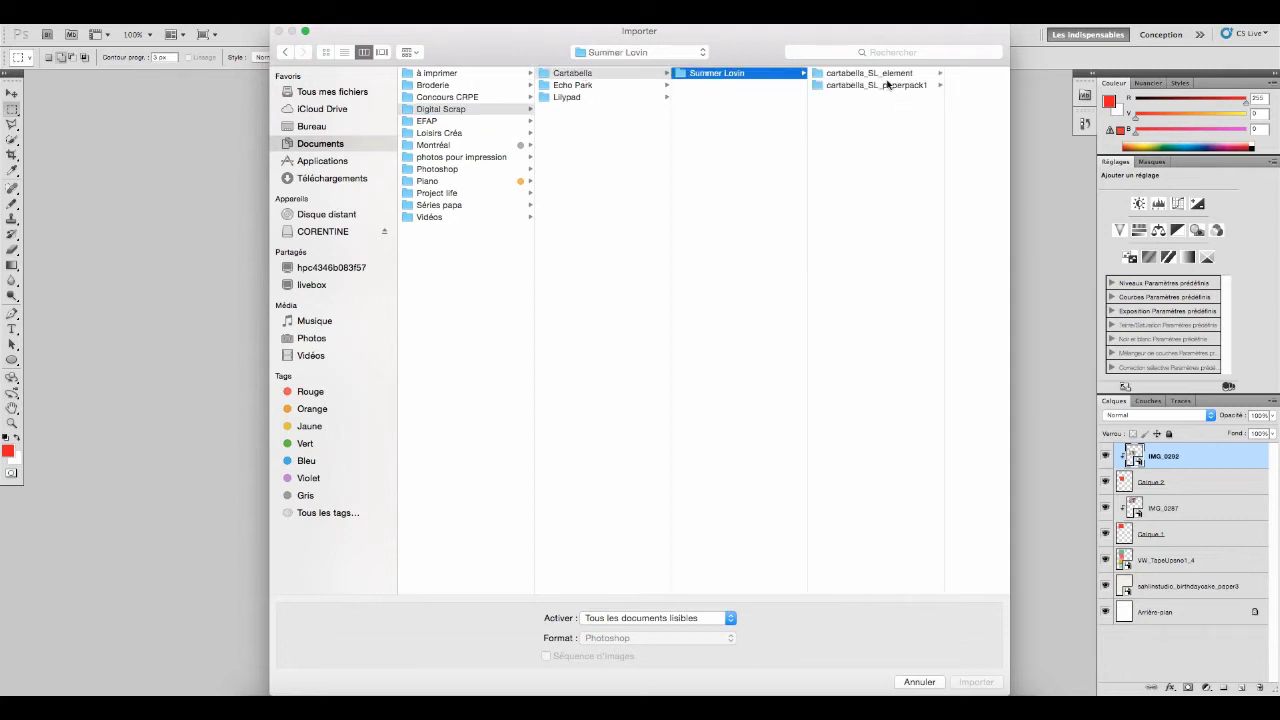
click(886, 75)
click(904, 97)
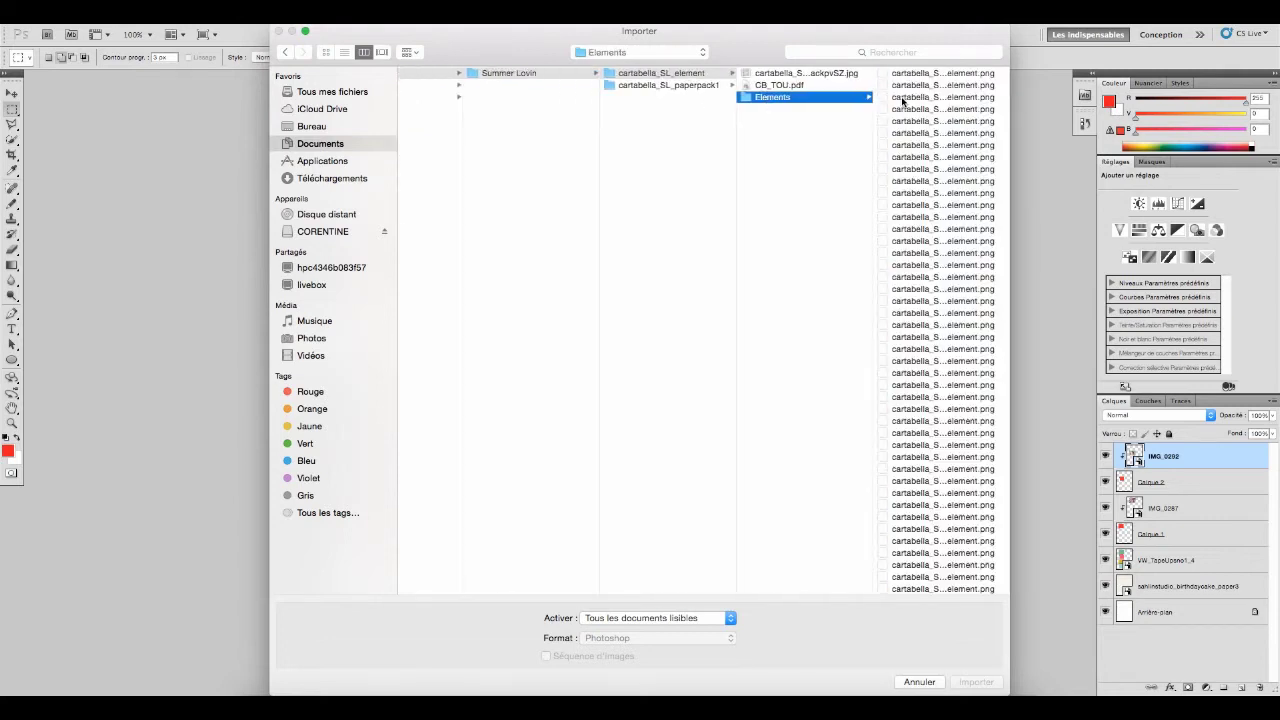
click(928, 204)
click(976, 684)
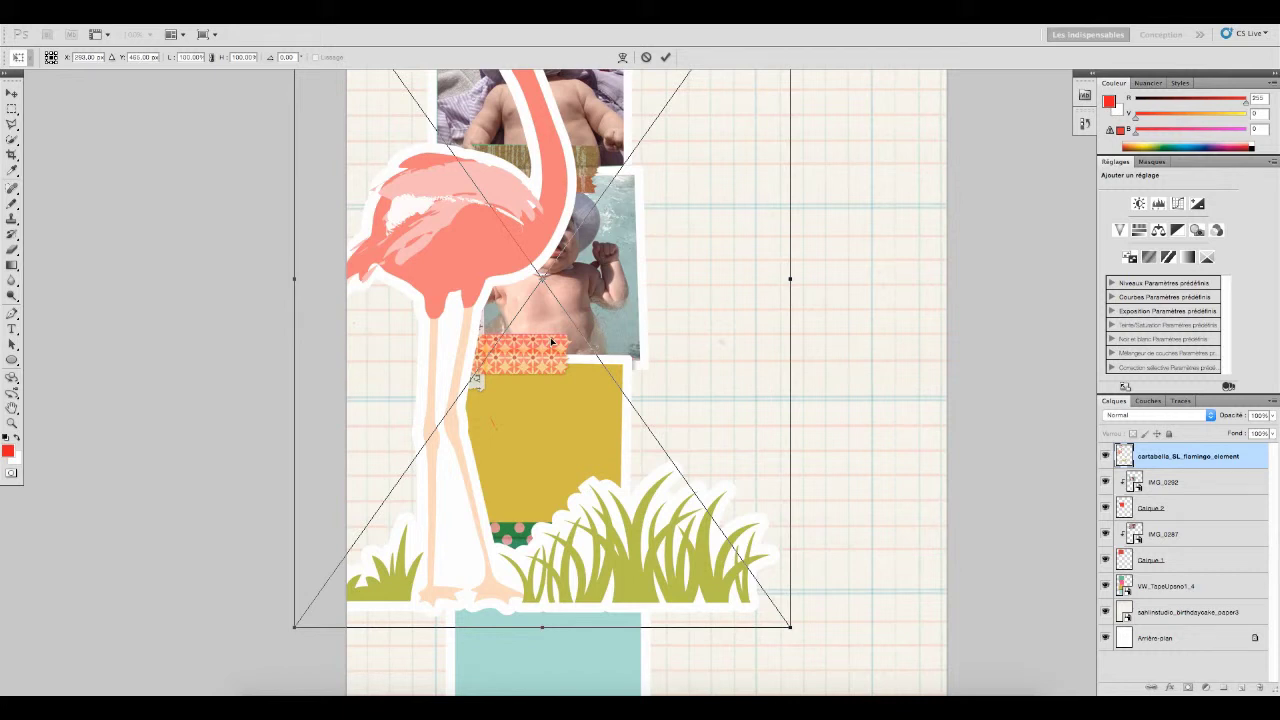
Step: Scale the flamingo to about 41% and place it in the card's lower-left corner beside the turquoise frame
scroll(791, 140, up, 5)
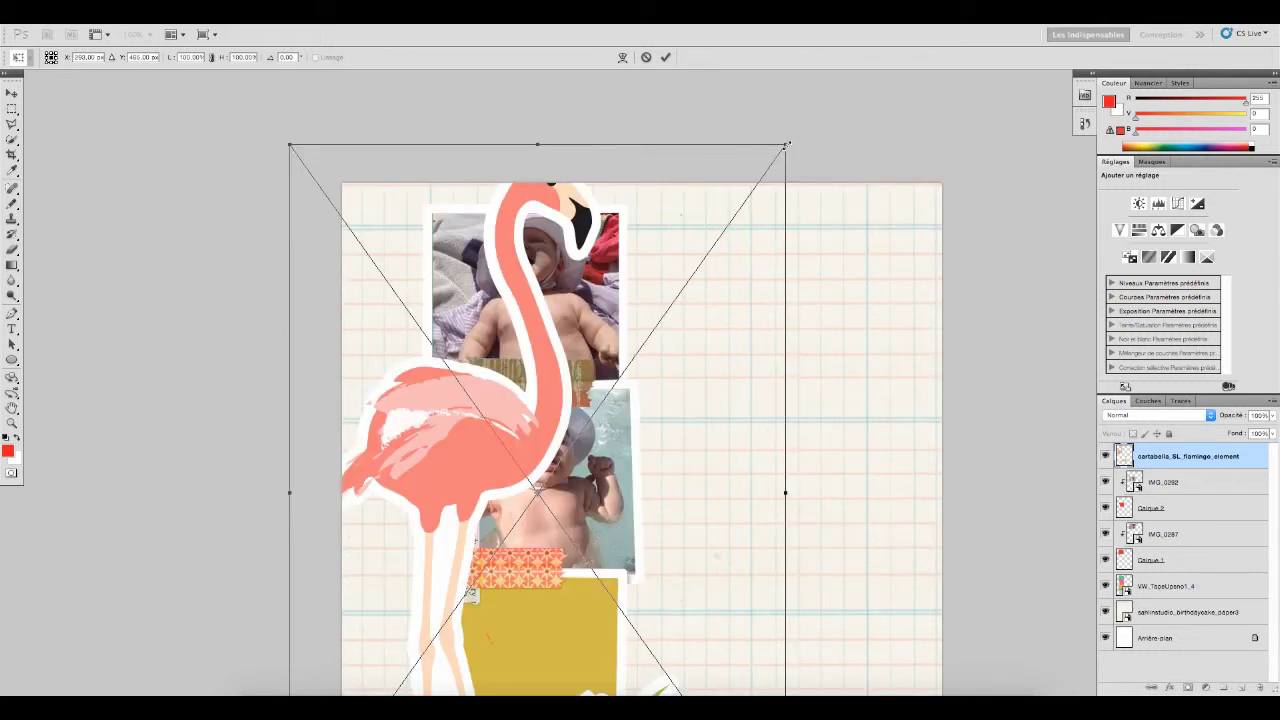
drag(786, 145, 538, 487)
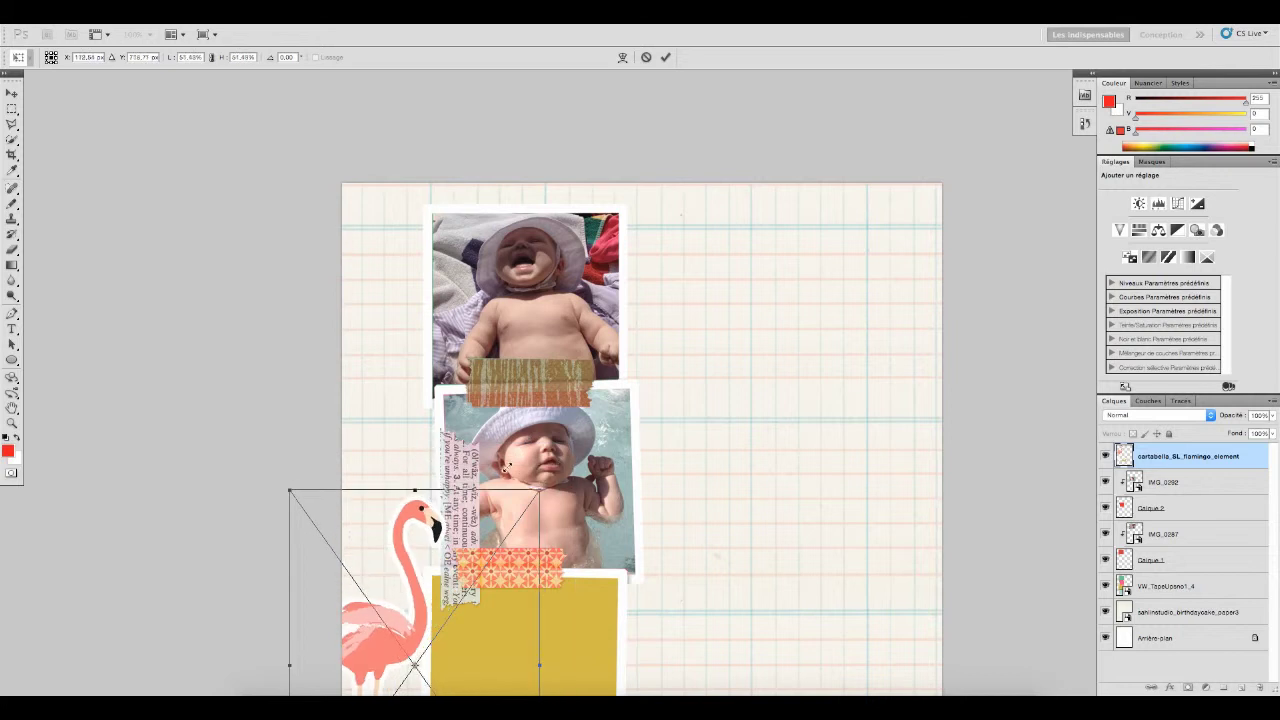
scroll(506, 468, down, 5)
scroll(506, 468, down, 4)
drag(398, 271, 440, 421)
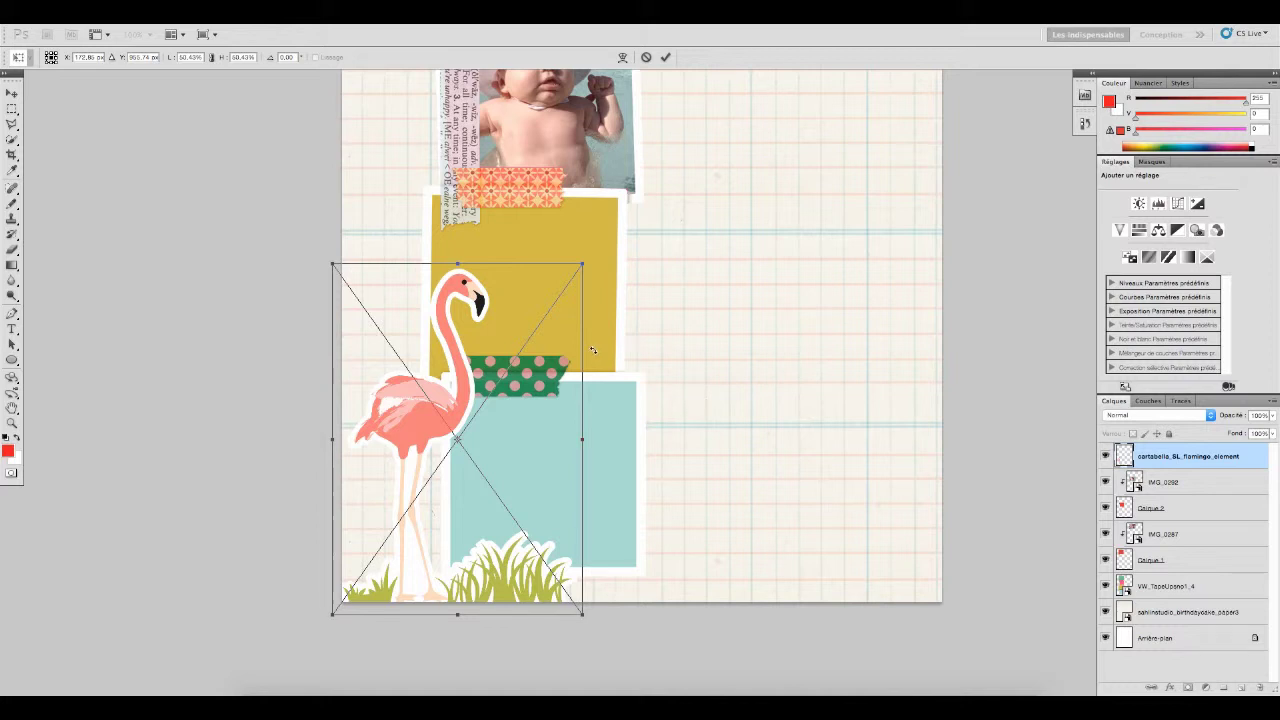
drag(585, 265, 535, 332)
right_click(443, 363)
click(466, 371)
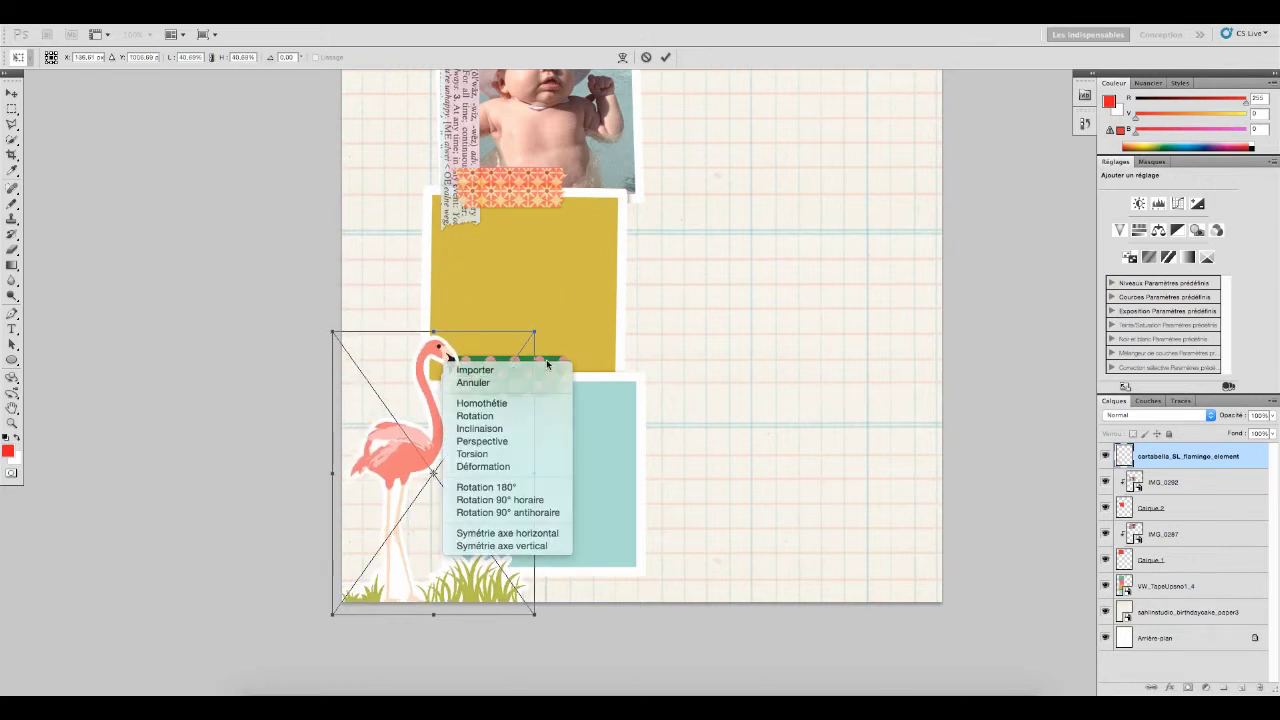
Step: Import the wooden camera image lbw_bb_traveledition_camera.png from the Lilypad folder lbw_bb_traveledition_ep
scroll(787, 353, up, 5)
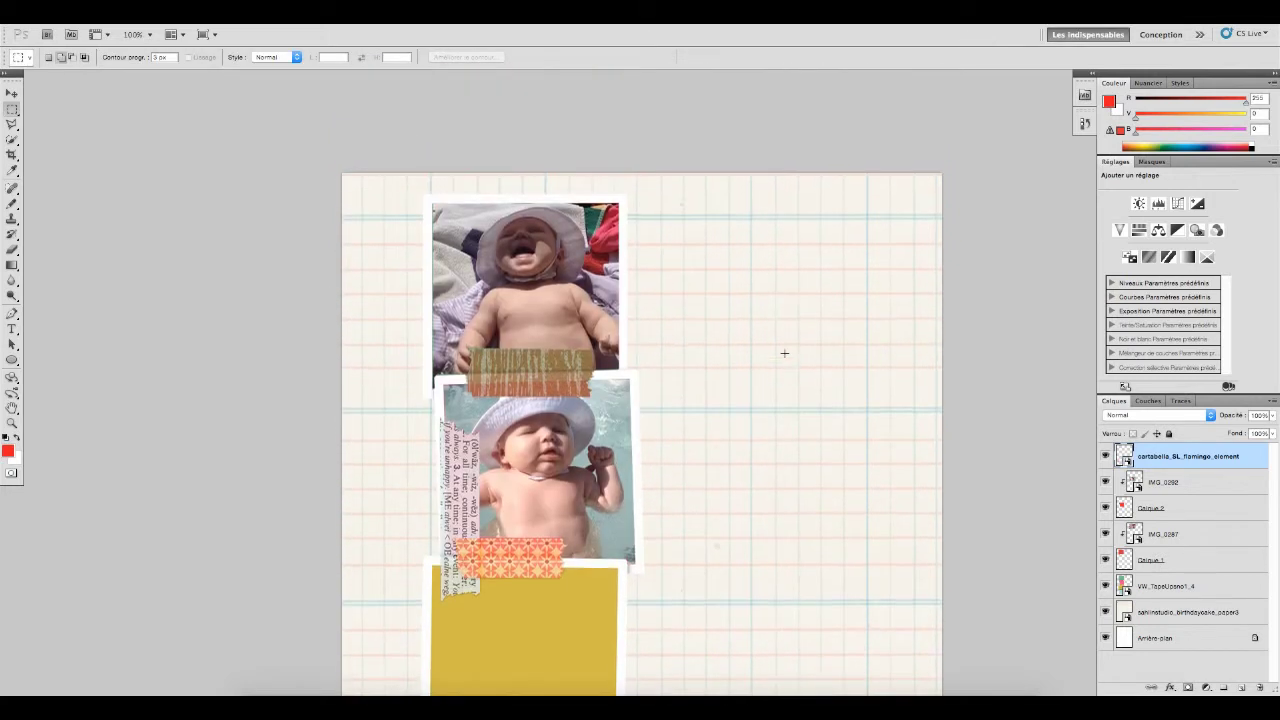
scroll(785, 353, down, 10)
scroll(784, 353, up, 6)
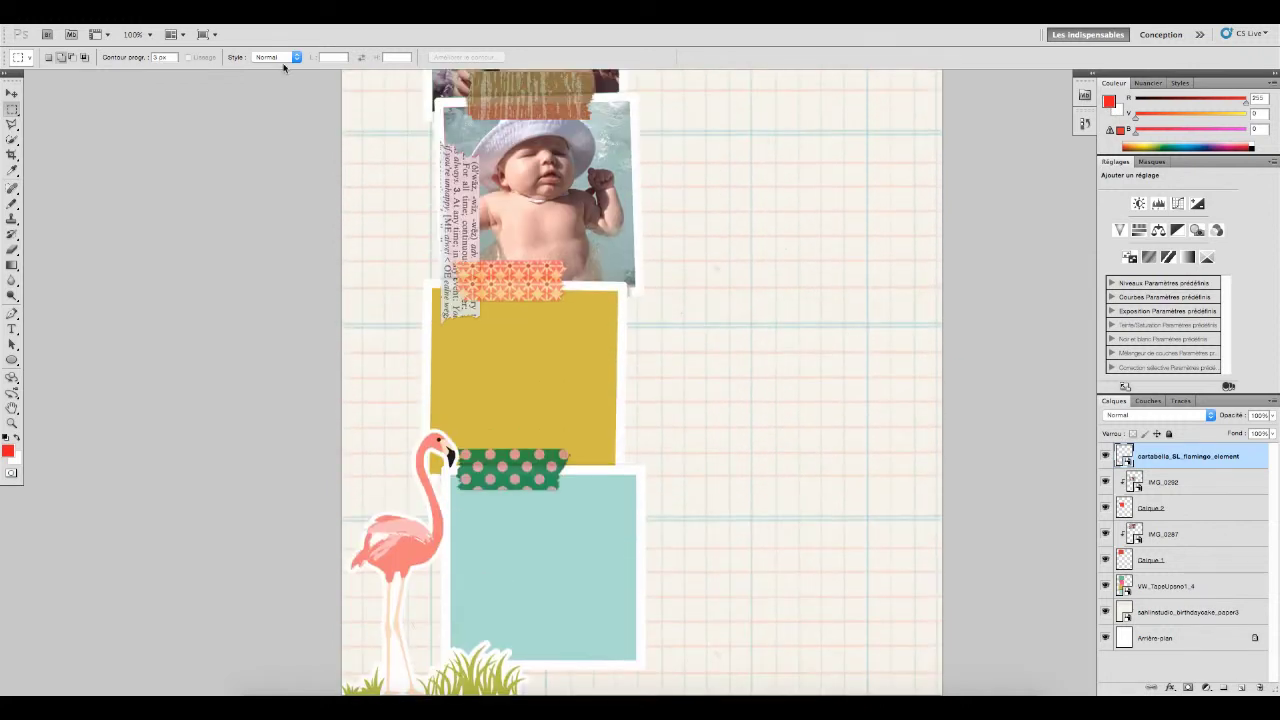
key(f)
click(125, 88)
click(104, 19)
click(132, 289)
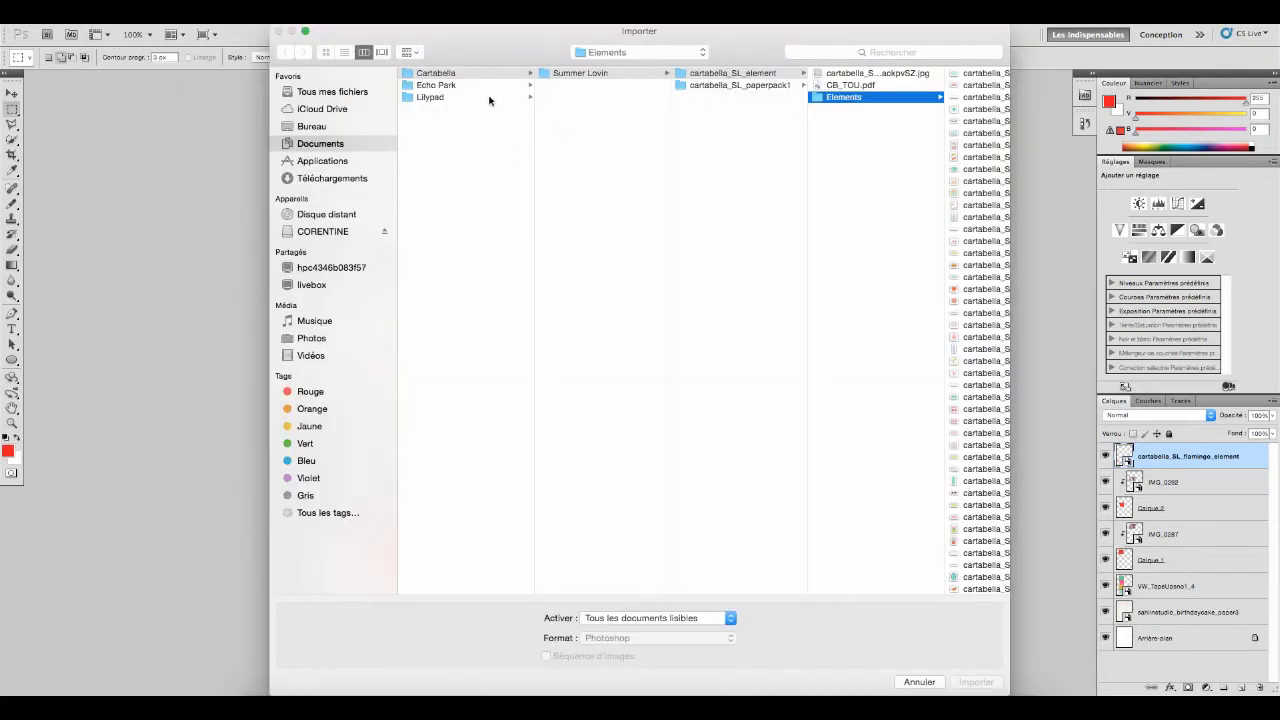
click(448, 98)
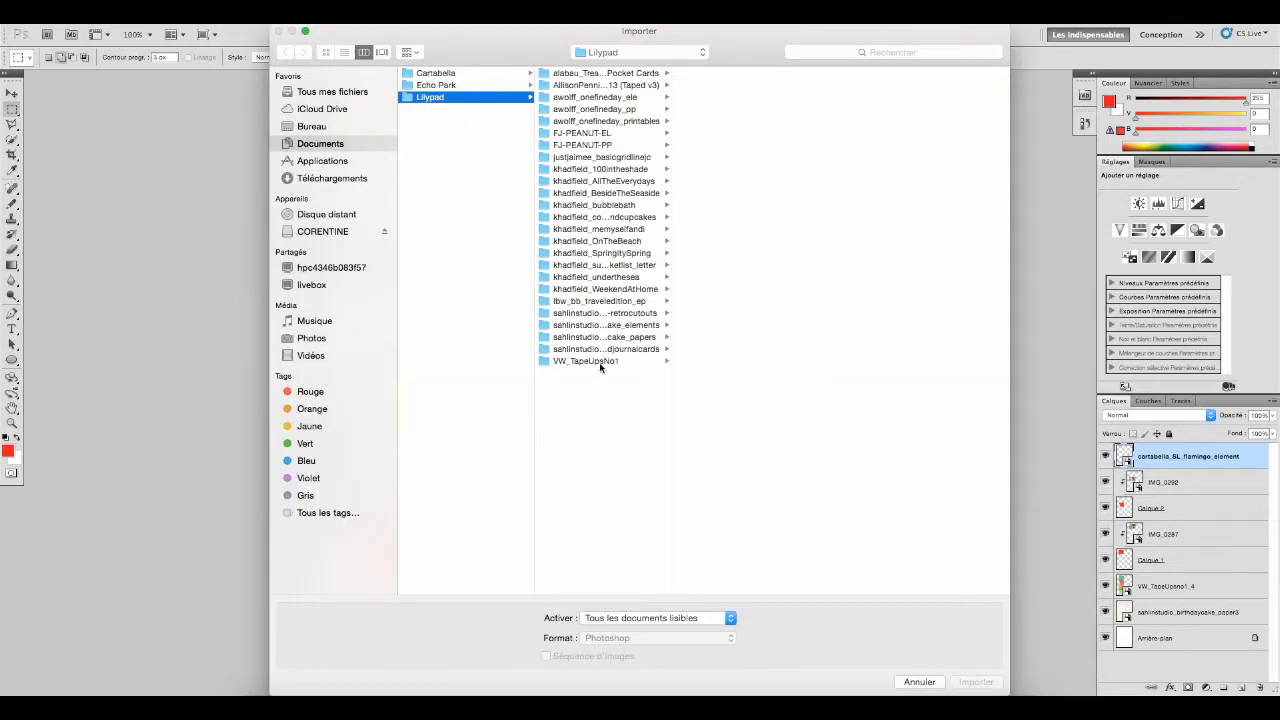
click(612, 303)
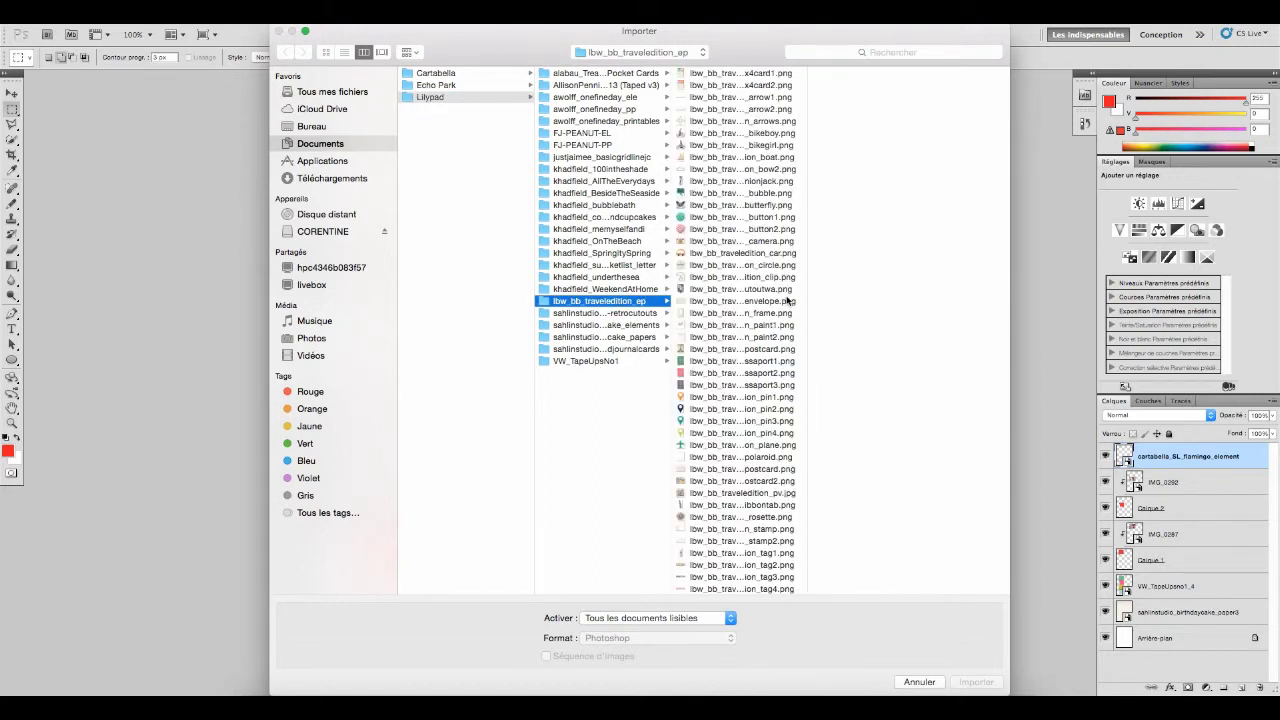
scroll(789, 300, down, 5)
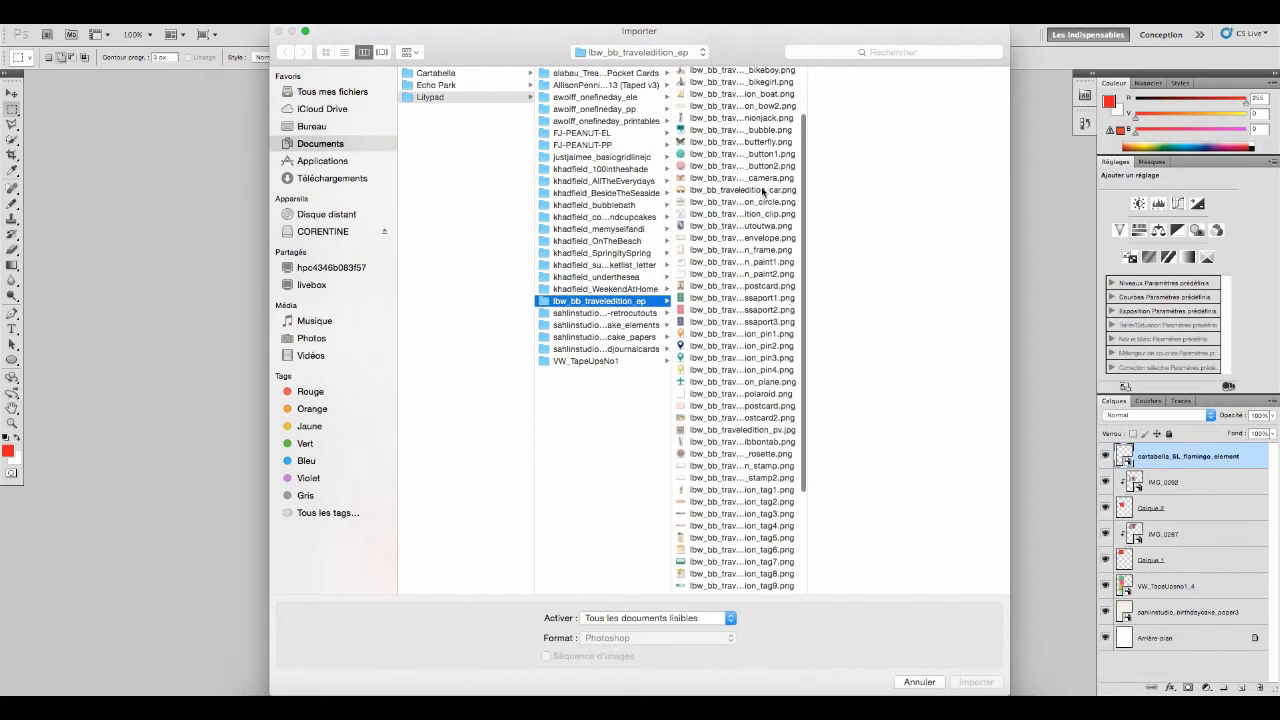
click(764, 179)
click(978, 686)
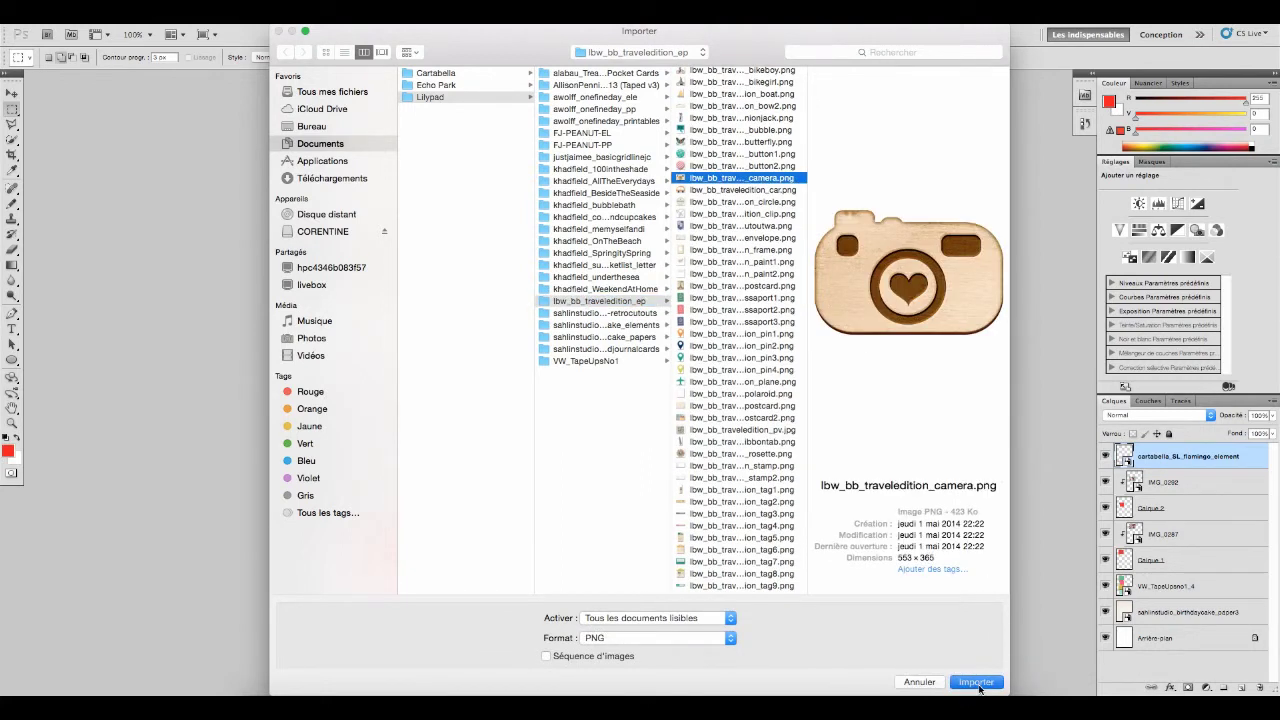
Step: Scale the wooden camera to about 66%, move it right of the photo frames and rotate it about 12° clockwise
drag(826, 261, 700, 340)
drag(596, 397, 833, 345)
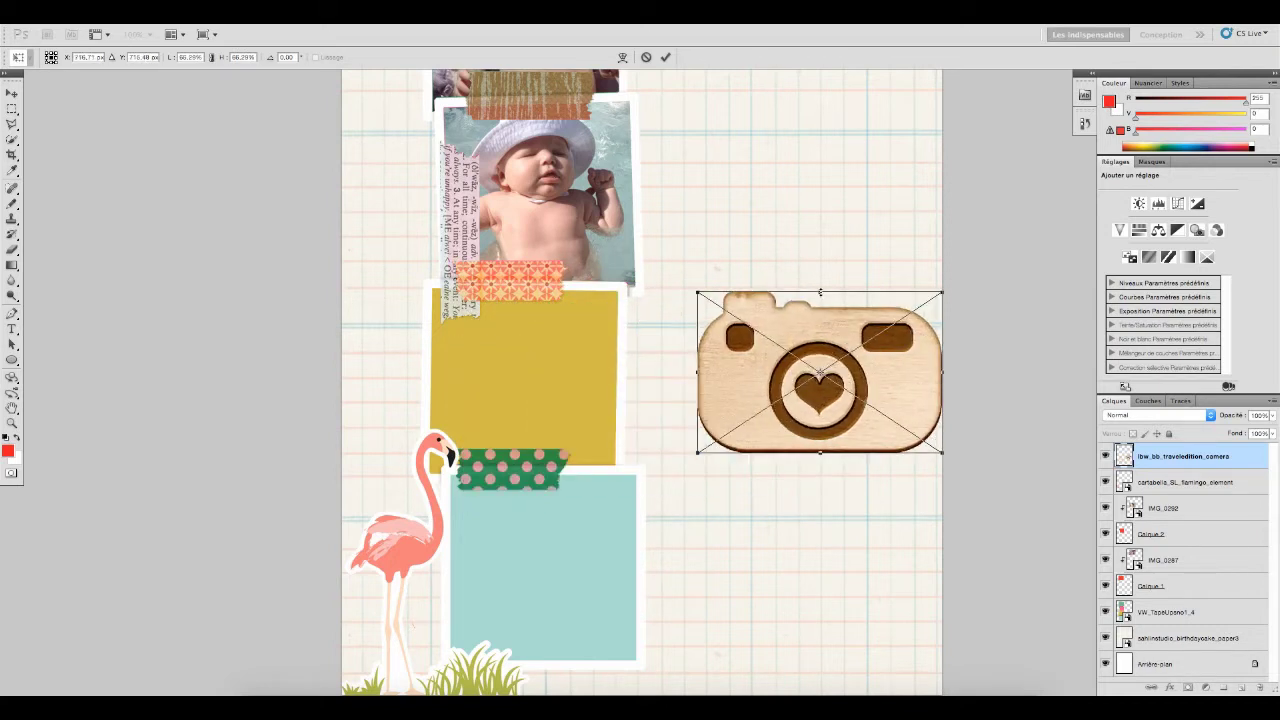
drag(824, 270, 768, 266)
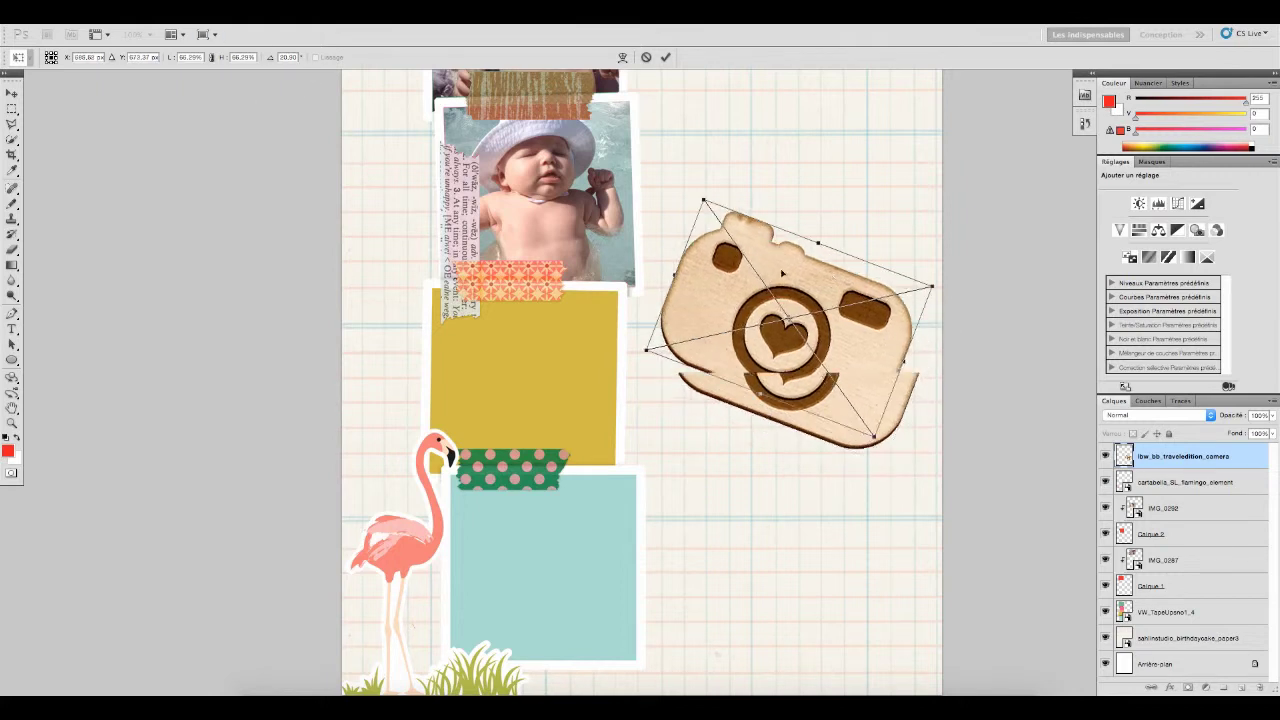
mouse_move(822, 228)
mouse_down()
mouse_move(801, 230)
mouse_move(815, 228)
mouse_up()
drag(818, 285, 823, 242)
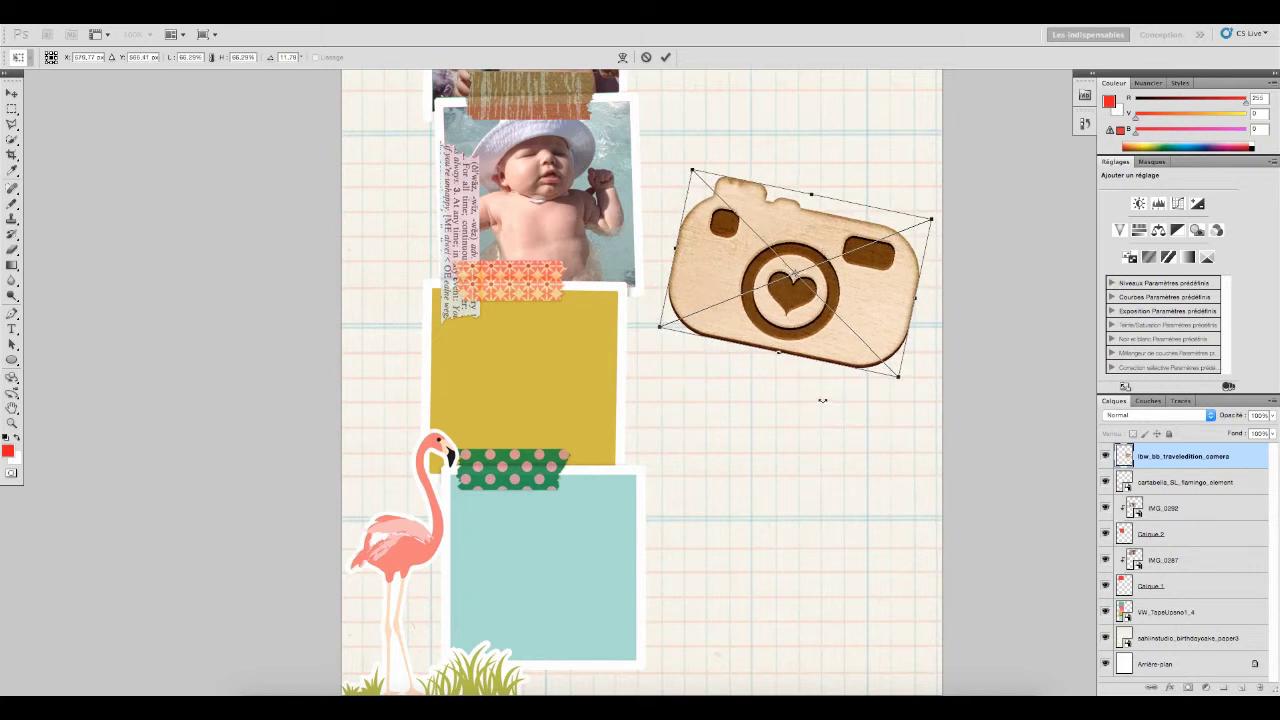
Step: Reduce the tilted camera to about 55% and place it near the card's right edge beside the second and third frames
scroll(823, 401, up, 10)
scroll(823, 401, down, 8)
drag(846, 374, 850, 389)
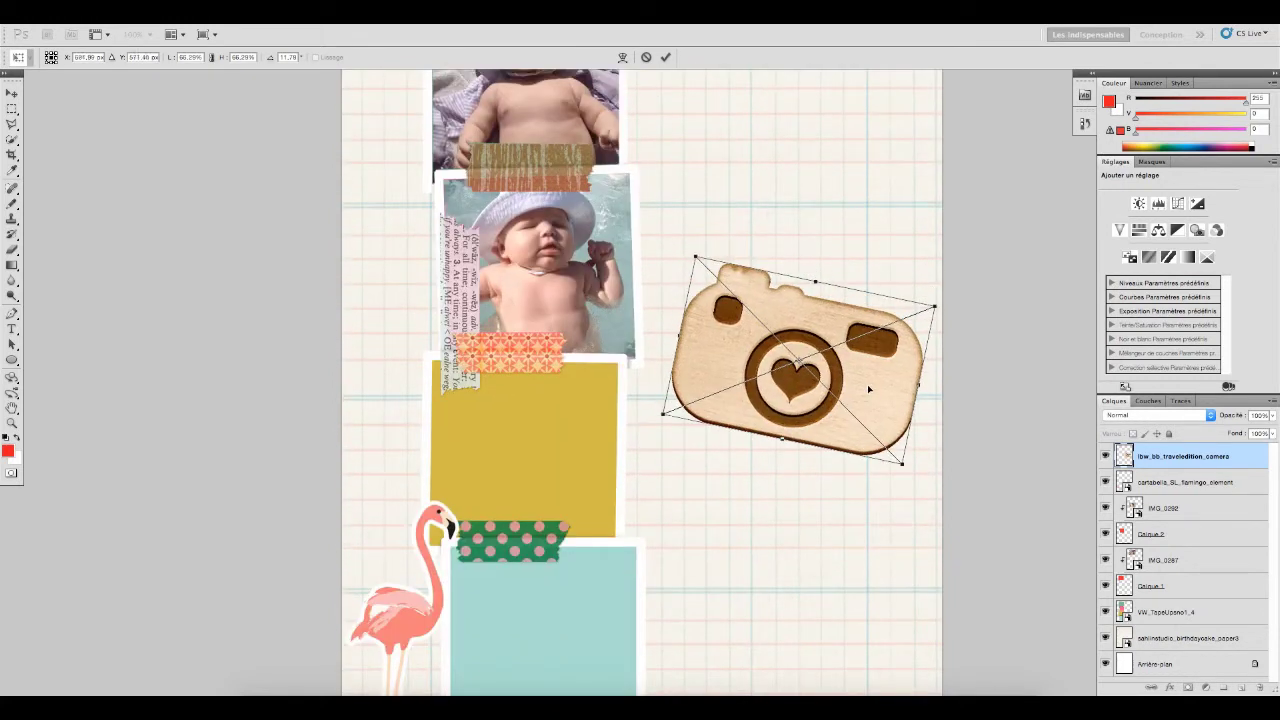
drag(935, 306, 892, 318)
drag(803, 362, 841, 355)
right_click(840, 356)
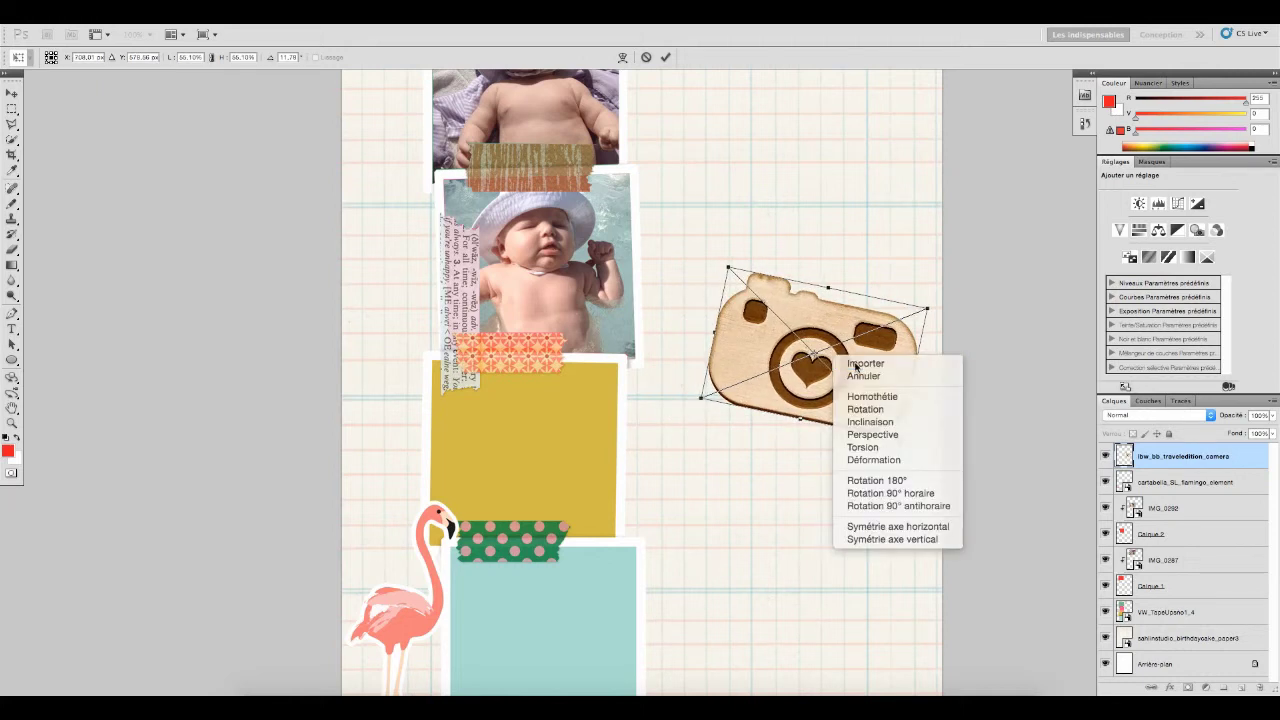
click(848, 362)
Step: Import the dashed looping arrow lbw_bb_traveledition_arrow2.png from the lbw_bb_traveledition_ep folder
click(116, 24)
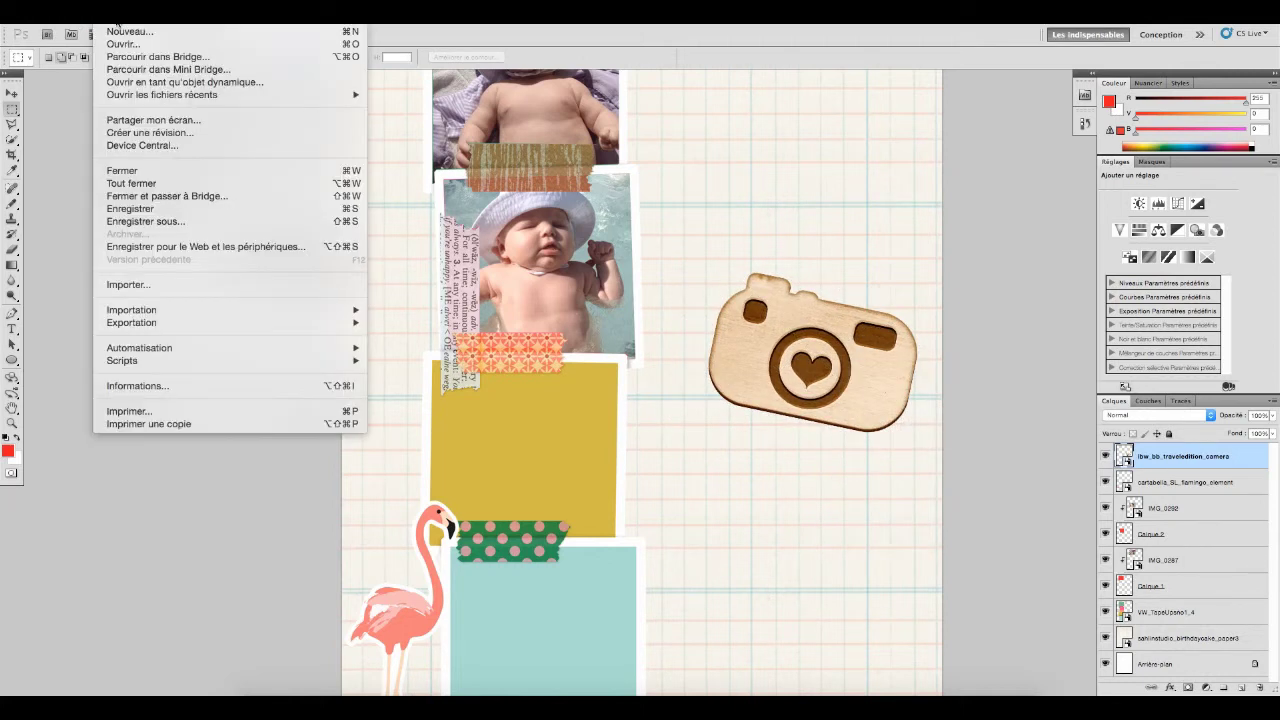
click(180, 286)
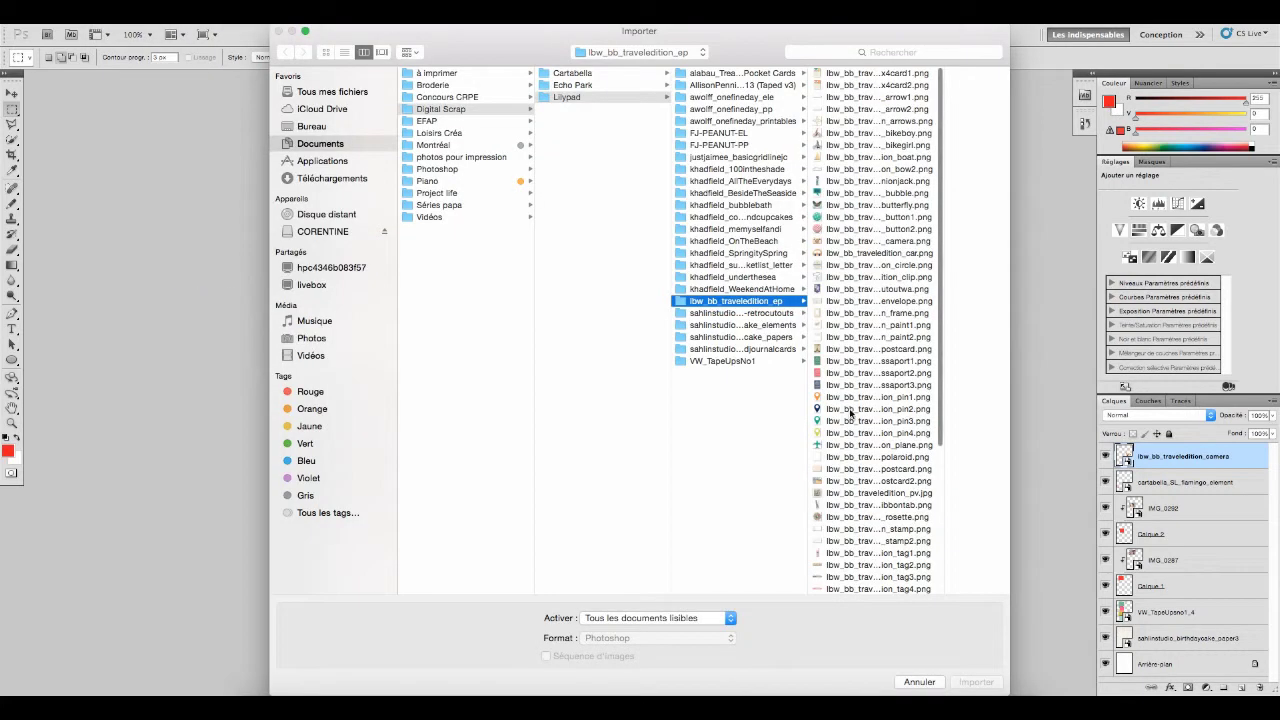
scroll(843, 415, down, 3)
scroll(843, 415, up, 3)
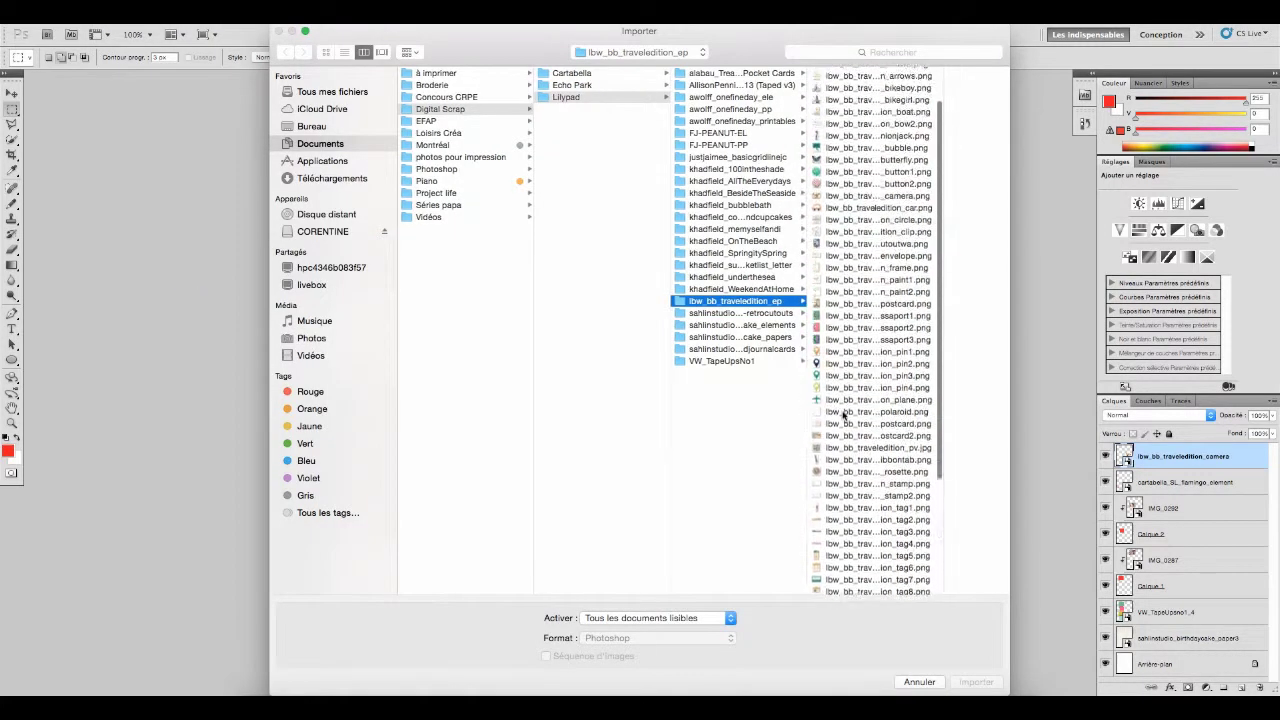
click(840, 108)
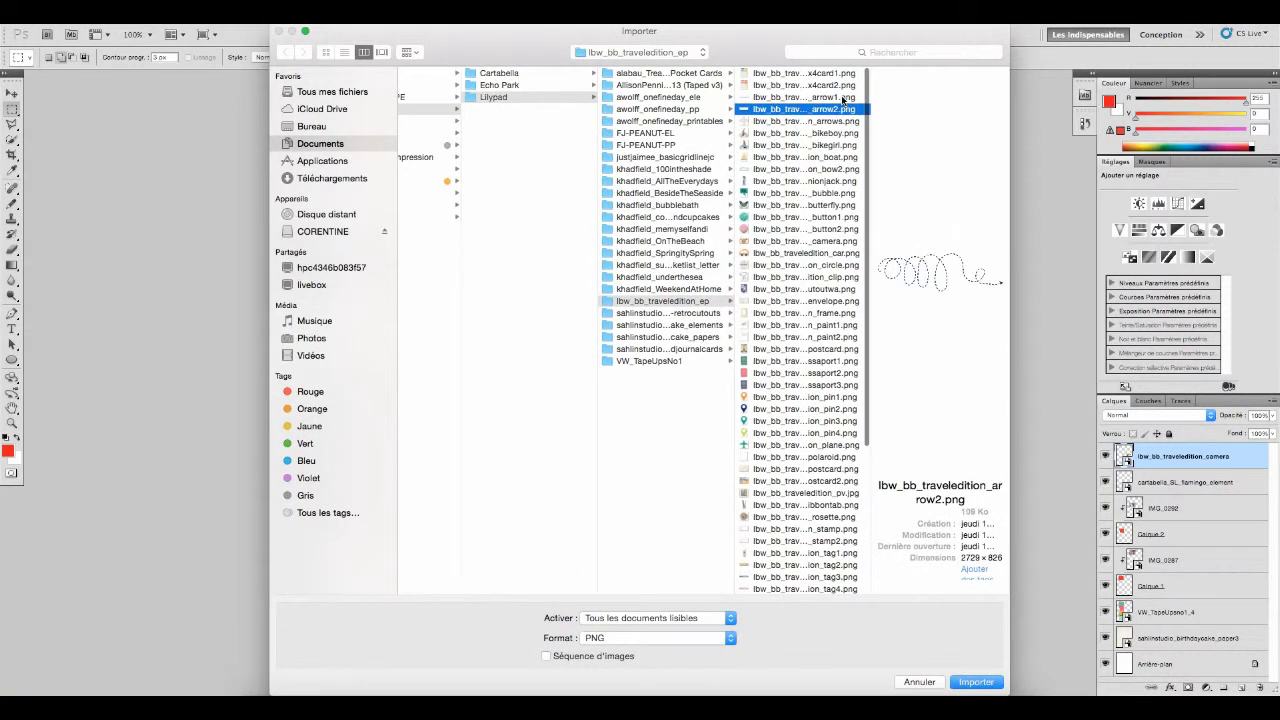
click(984, 682)
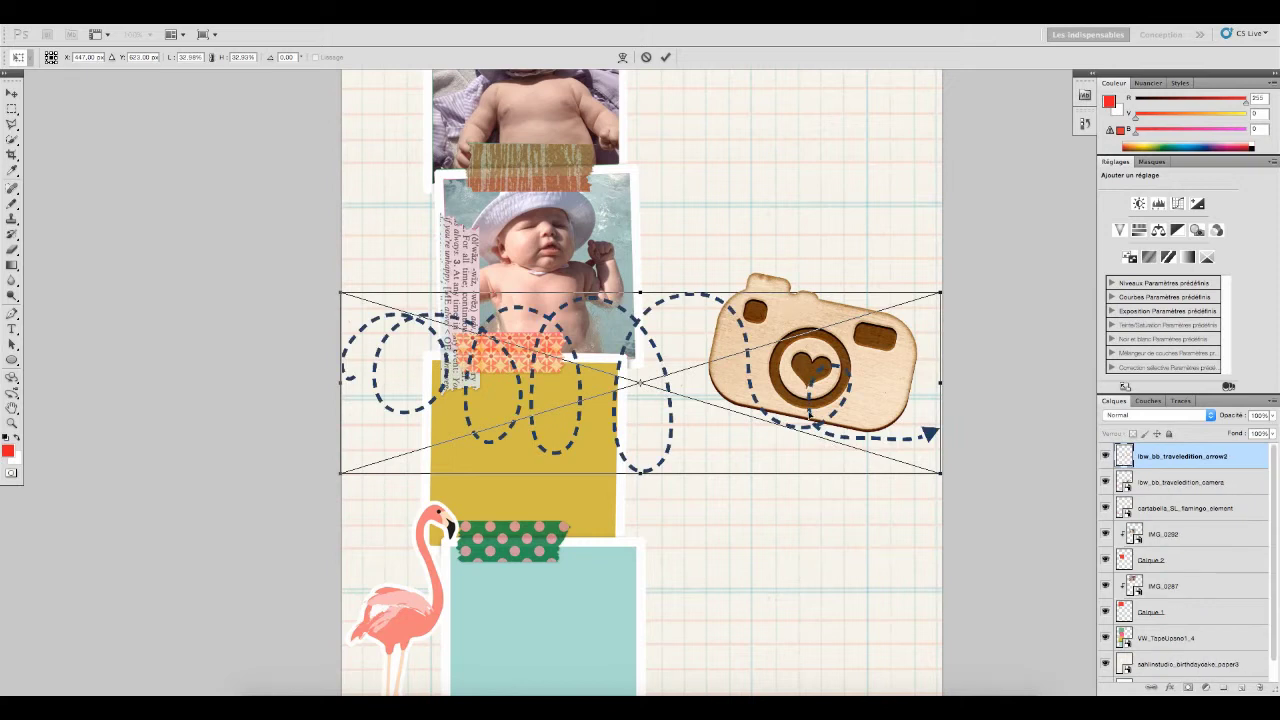
Step: Rotate the dashed arrow about 111°, scale it to about 17% and place it above the camera, pointing down-left
drag(722, 214, 794, 551)
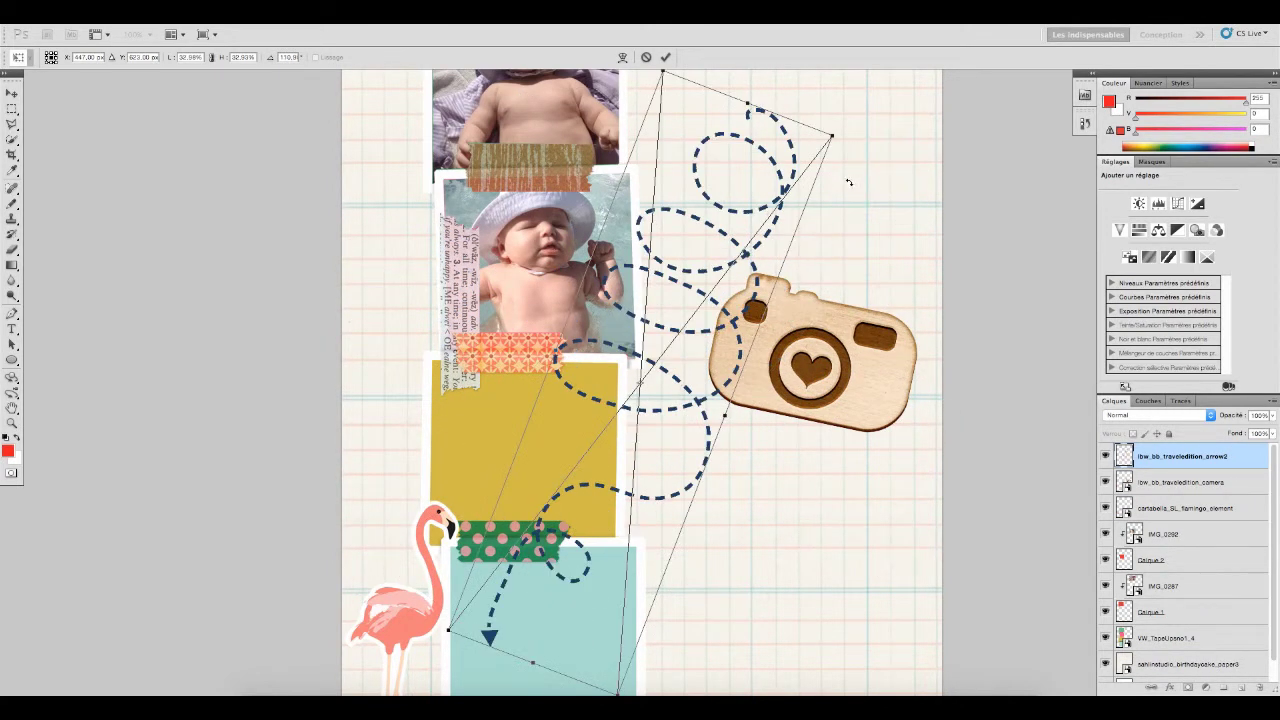
scroll(848, 182, up, 3)
drag(834, 329, 760, 290)
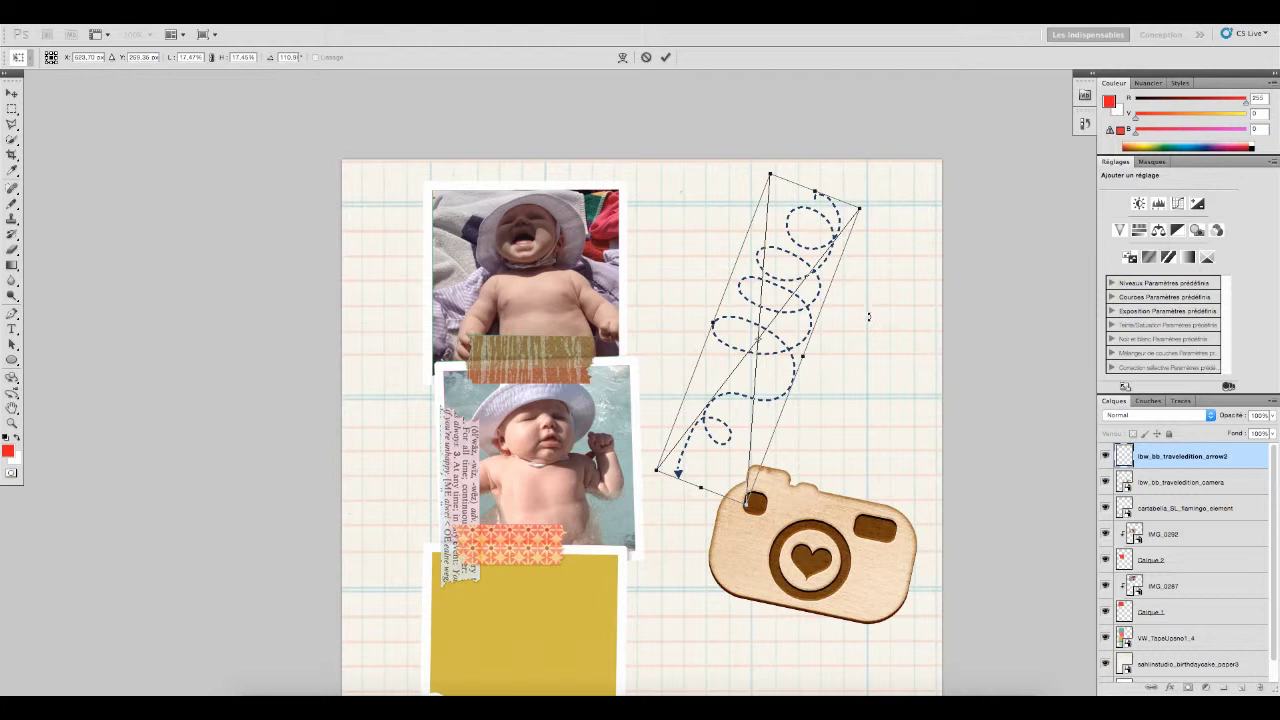
drag(810, 313, 816, 342)
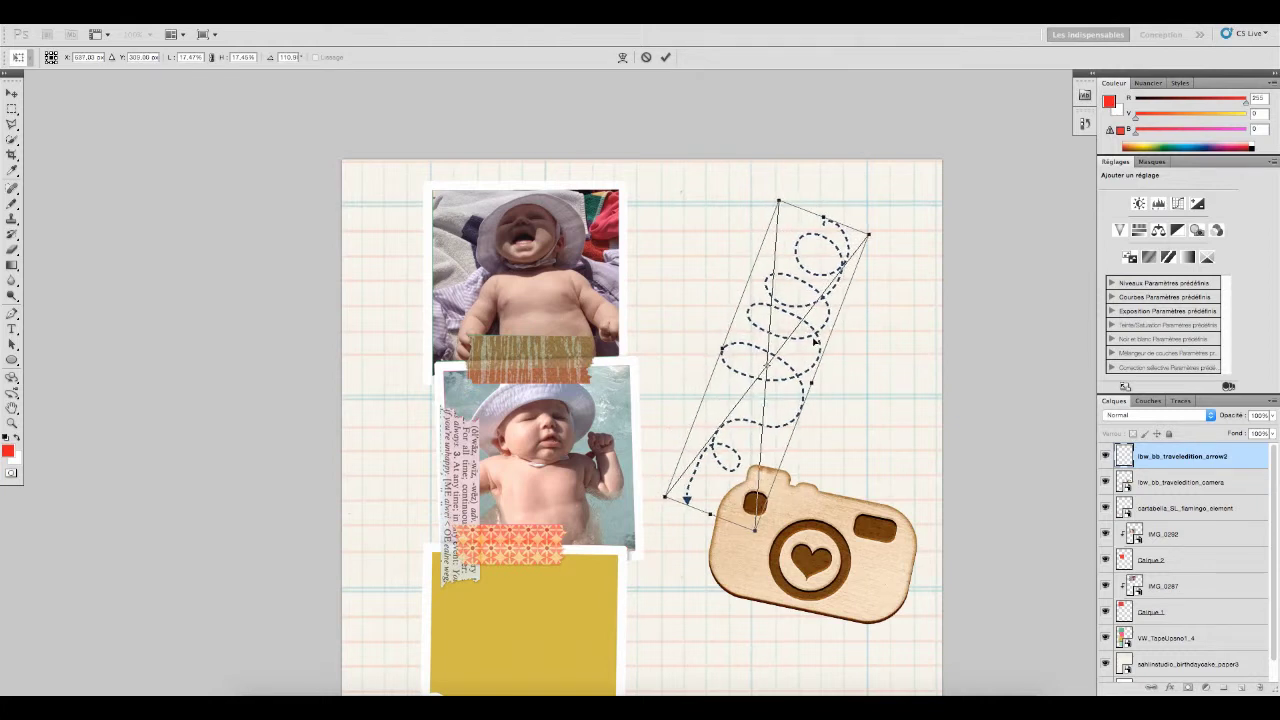
right_click(779, 320)
click(815, 327)
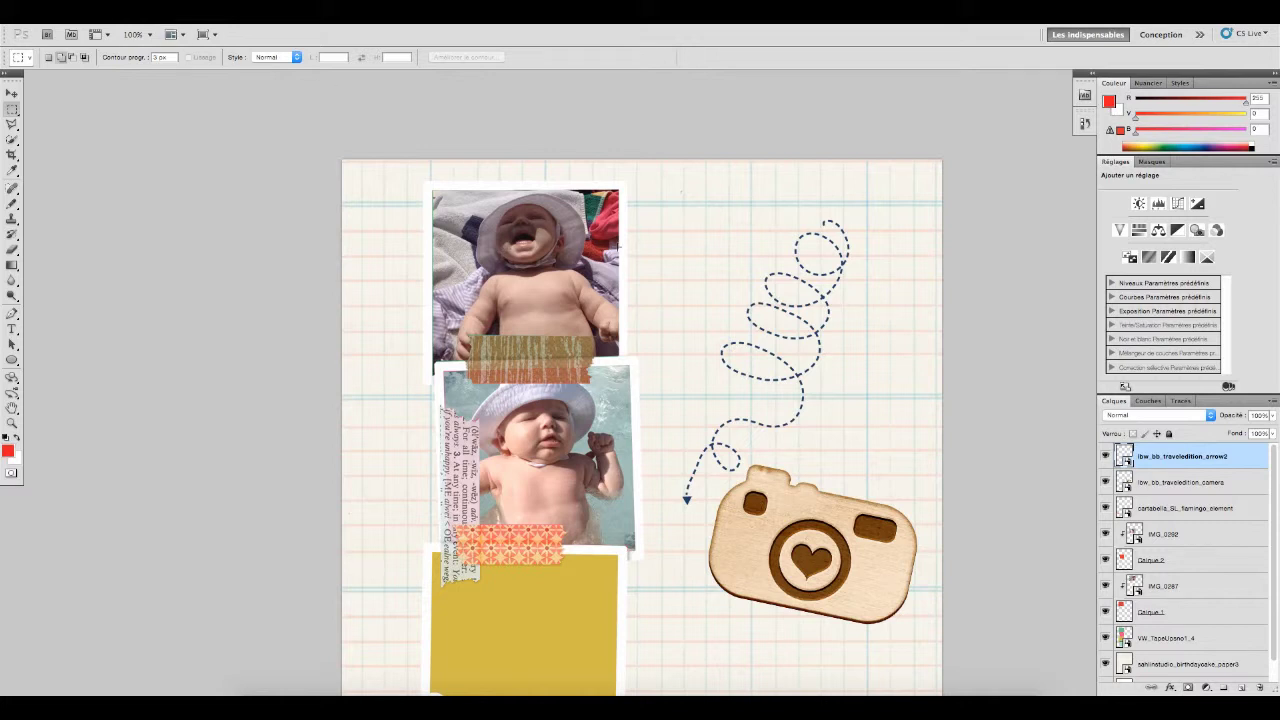
Step: Examine the card with its added elements at 200% and 50%, returning to the upper part at 100%
click(149, 35)
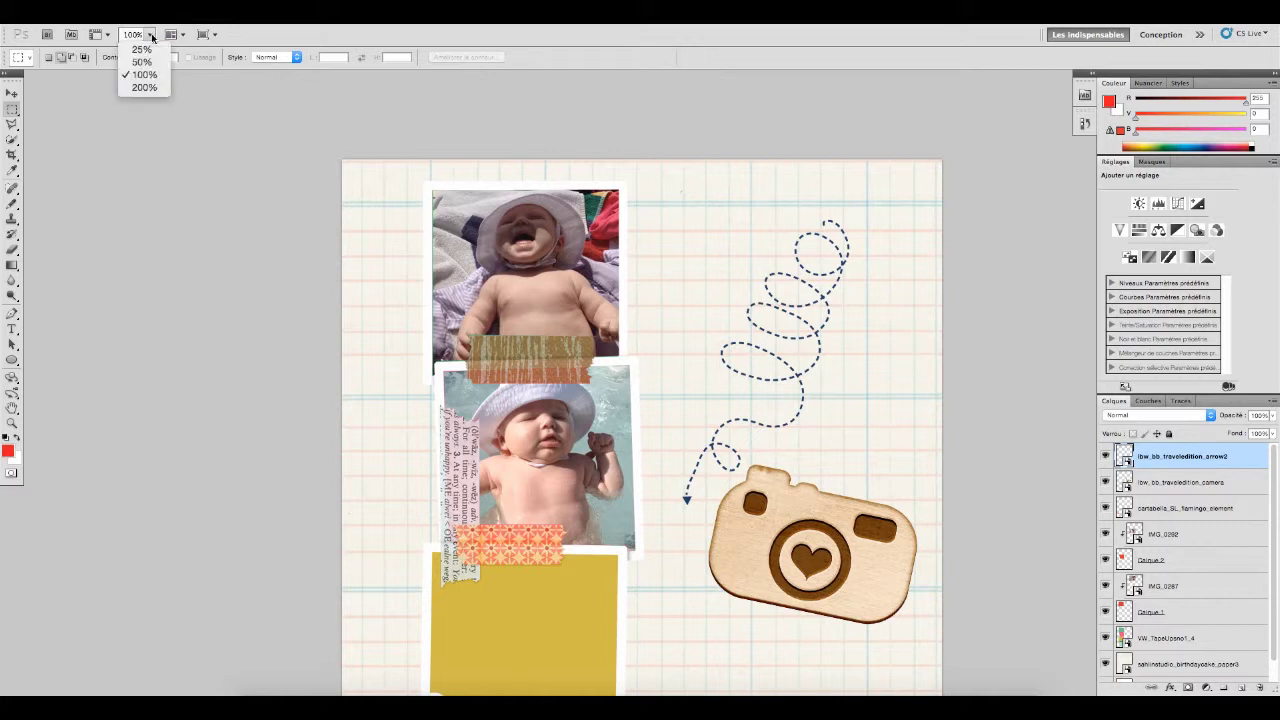
click(149, 88)
click(152, 36)
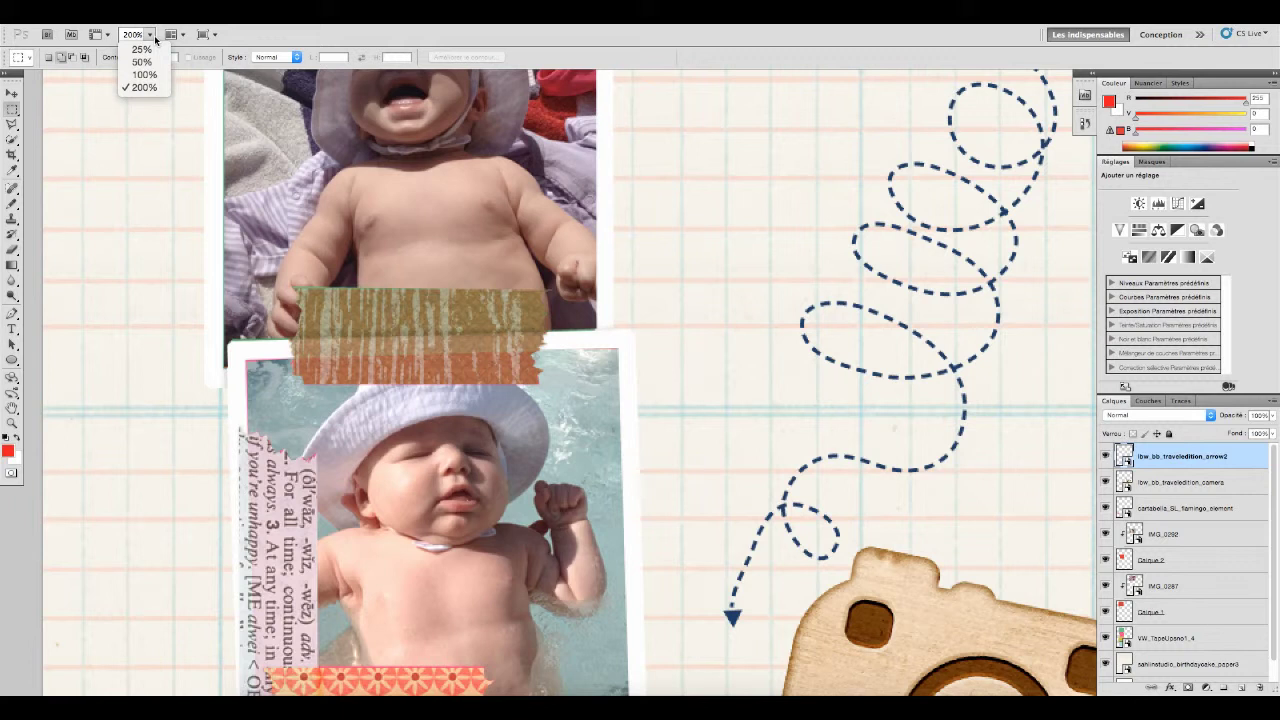
click(142, 62)
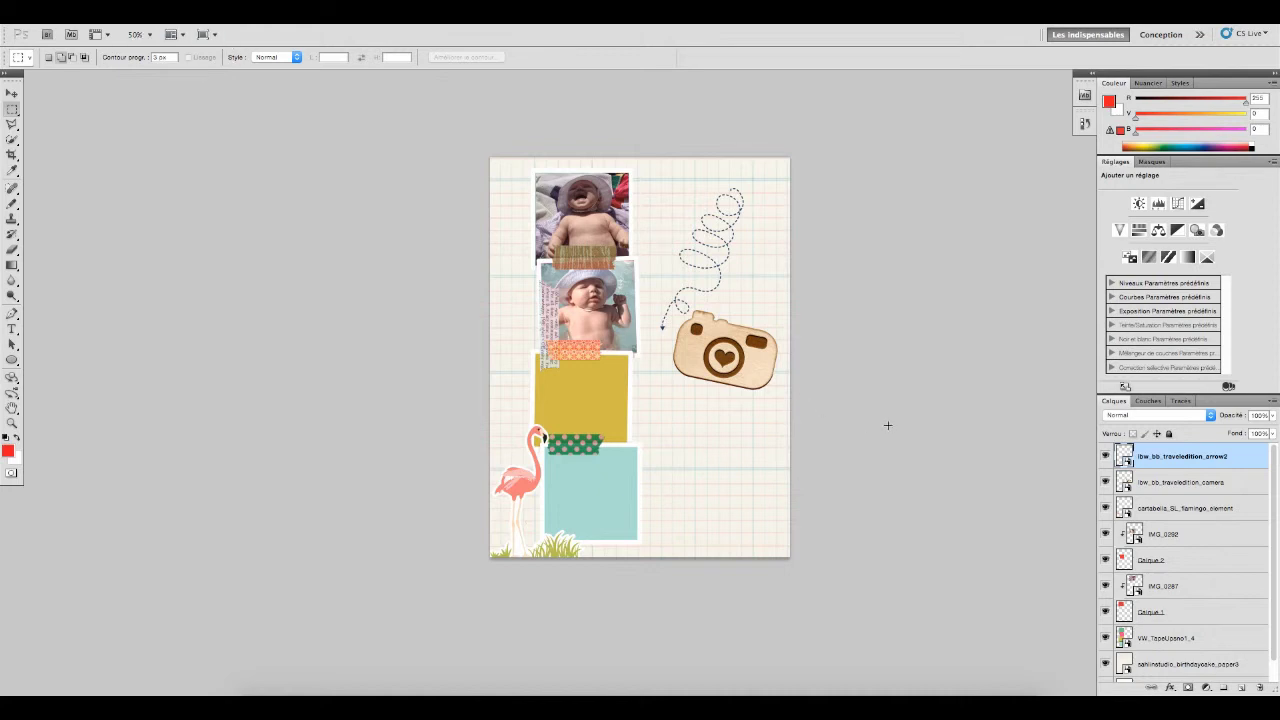
click(148, 36)
click(145, 75)
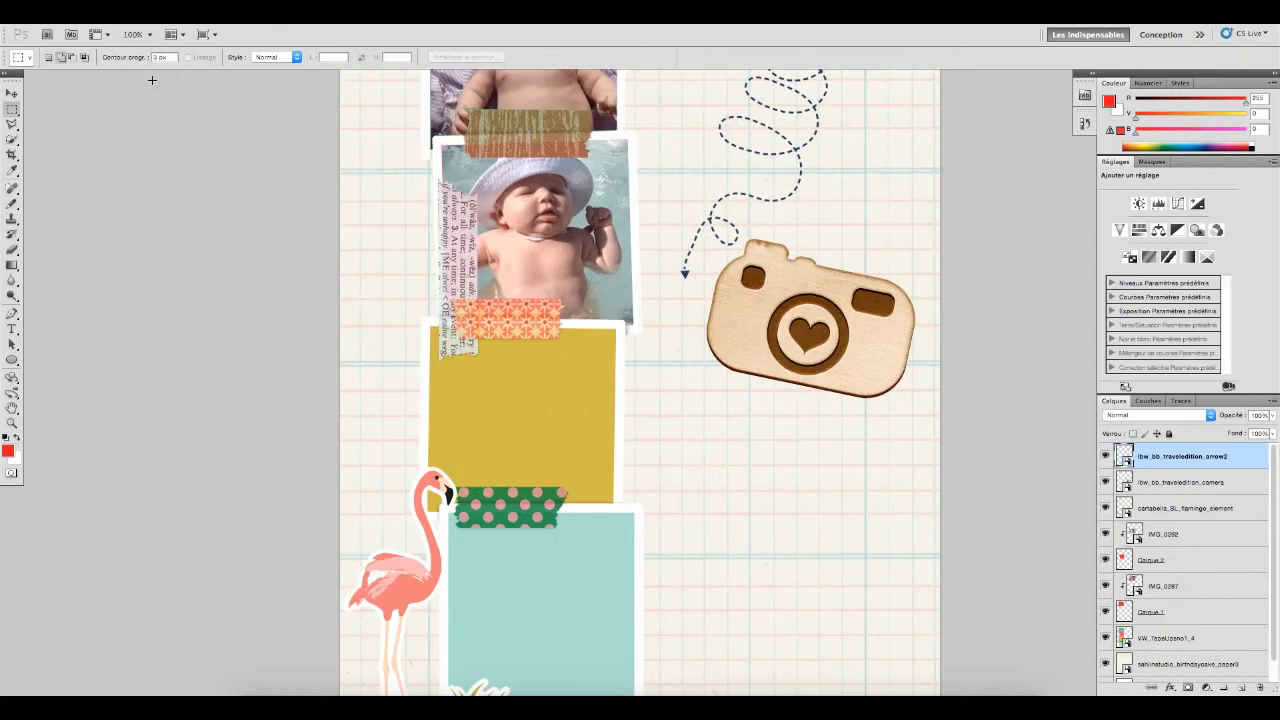
scroll(557, 251, up, 5)
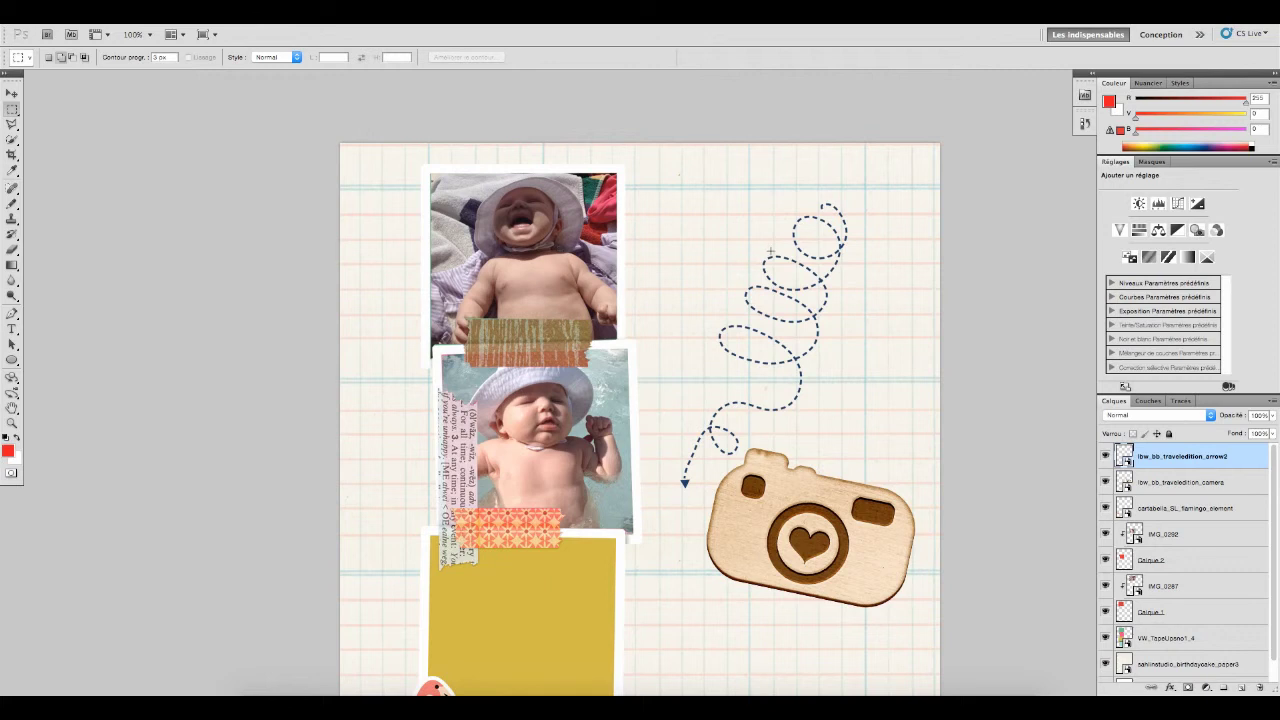